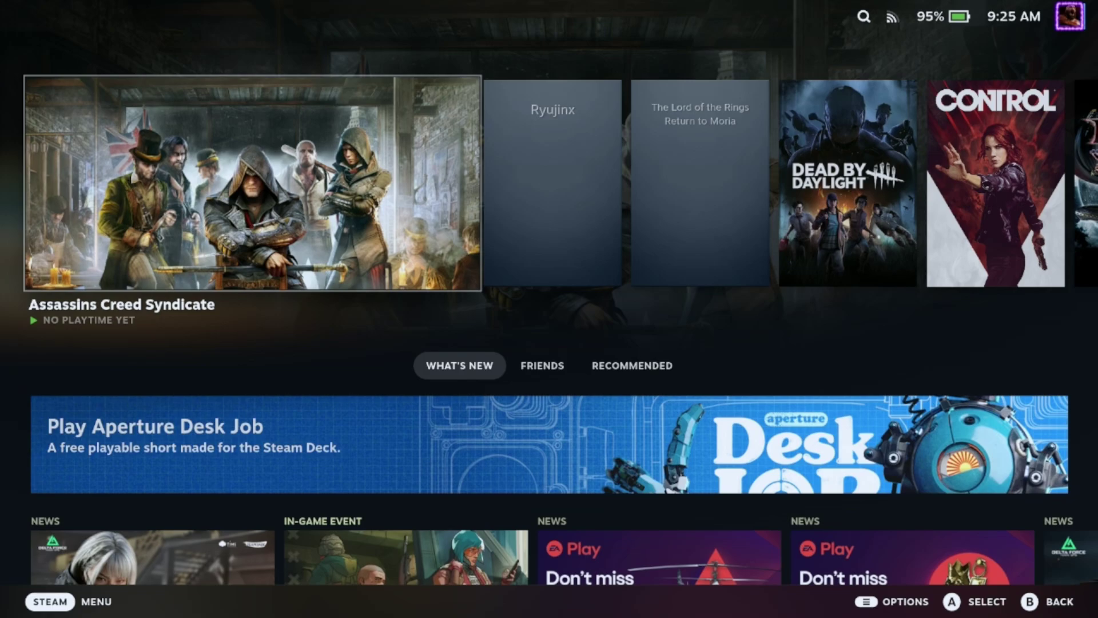
Step: Switch the Steam Deck from gaming mode to the desktop using its power options
key("super")
key("Down")
key("Down")
key("Down")
key("Down")
key("Down")
key("Down")
key("Down")
key("Return")
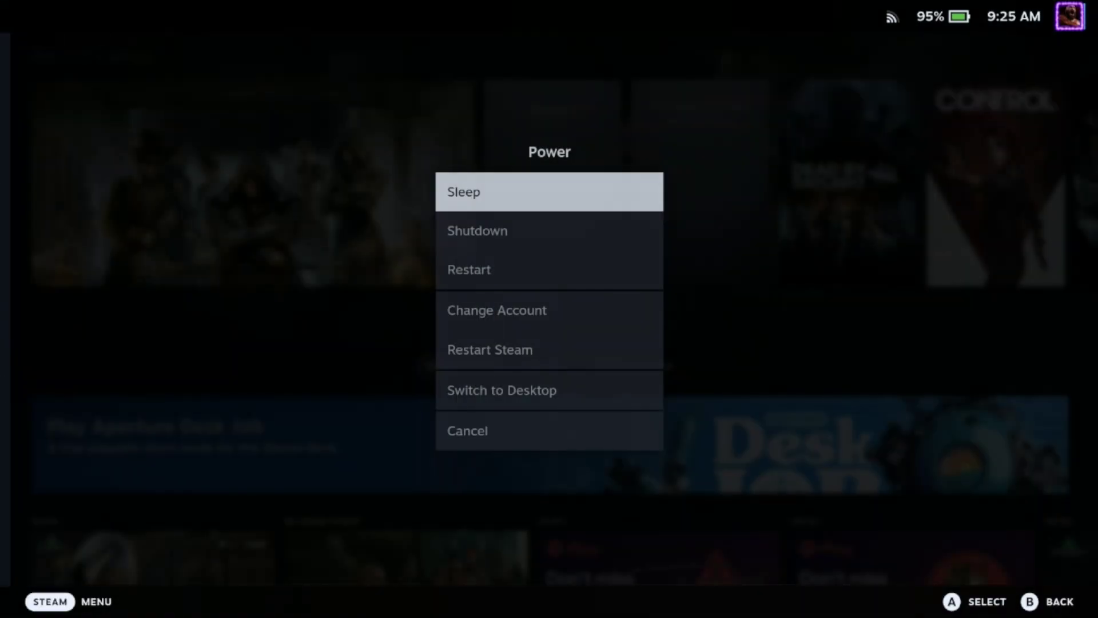
key("Down")
key("Down")
key("Down")
key("Down")
key("Down")
key("Return")
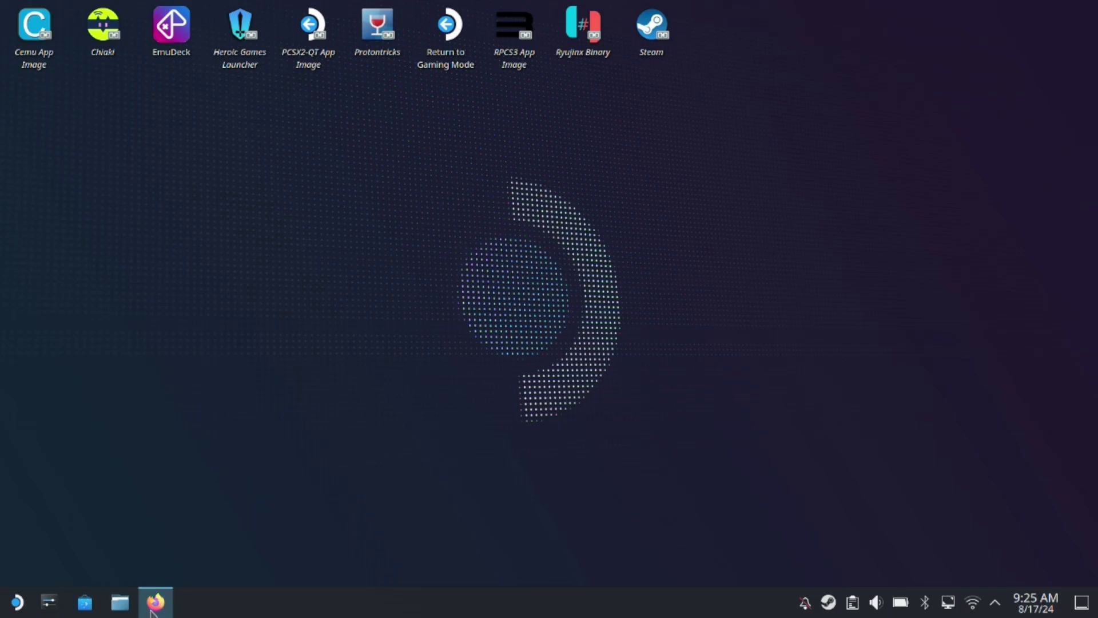
Step: Switch to Firefox to view where the Battle.net site offers its launcher download, and close the browser
mouse_move(152, 612)
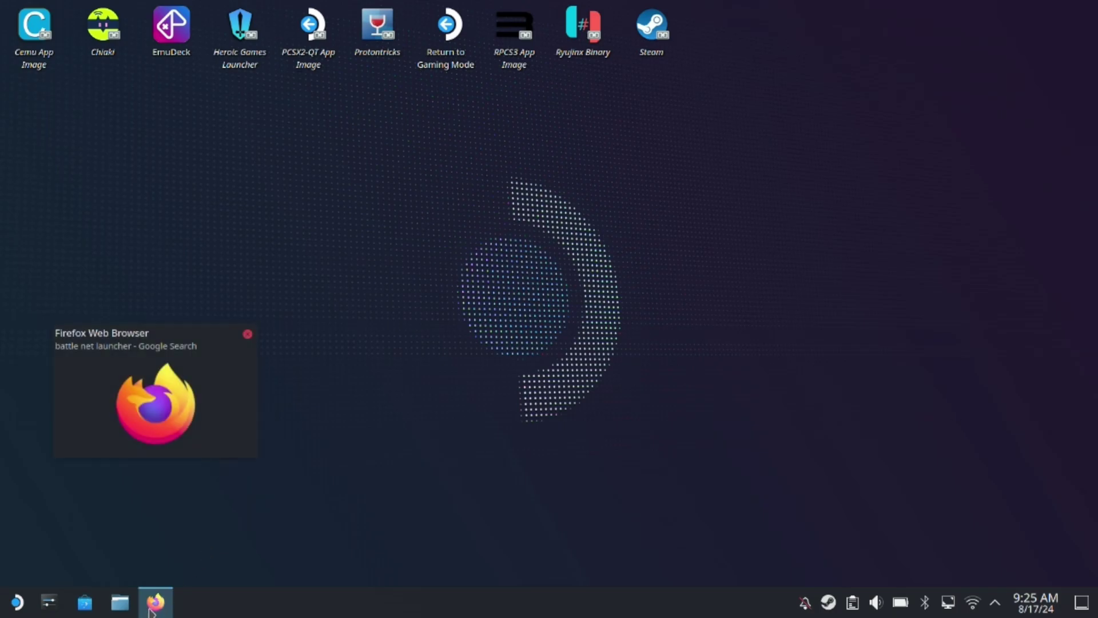
left_click(151, 611)
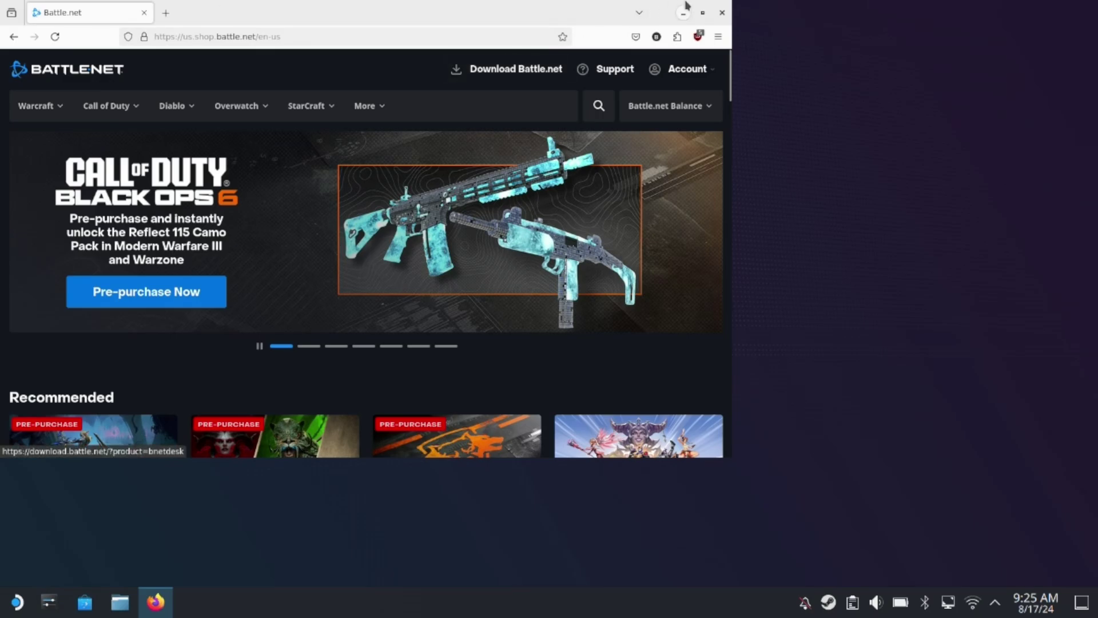
left_click(722, 13)
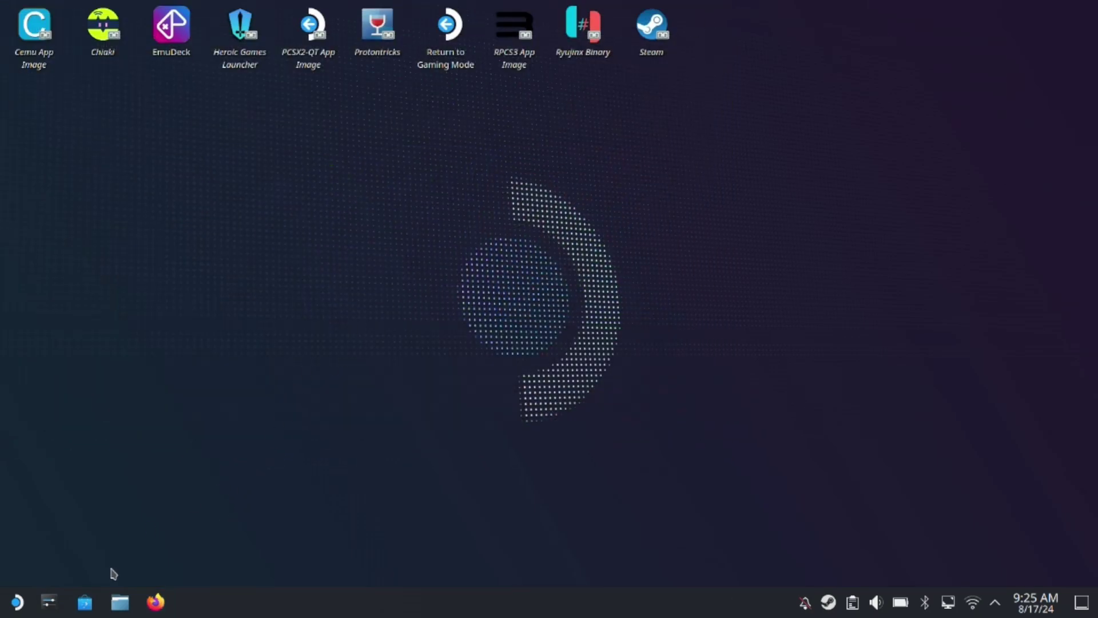
Step: Open the Downloads folder in Dolphin to locate Battle.net-Setup.exe, and minimize the file manager
left_click(121, 610)
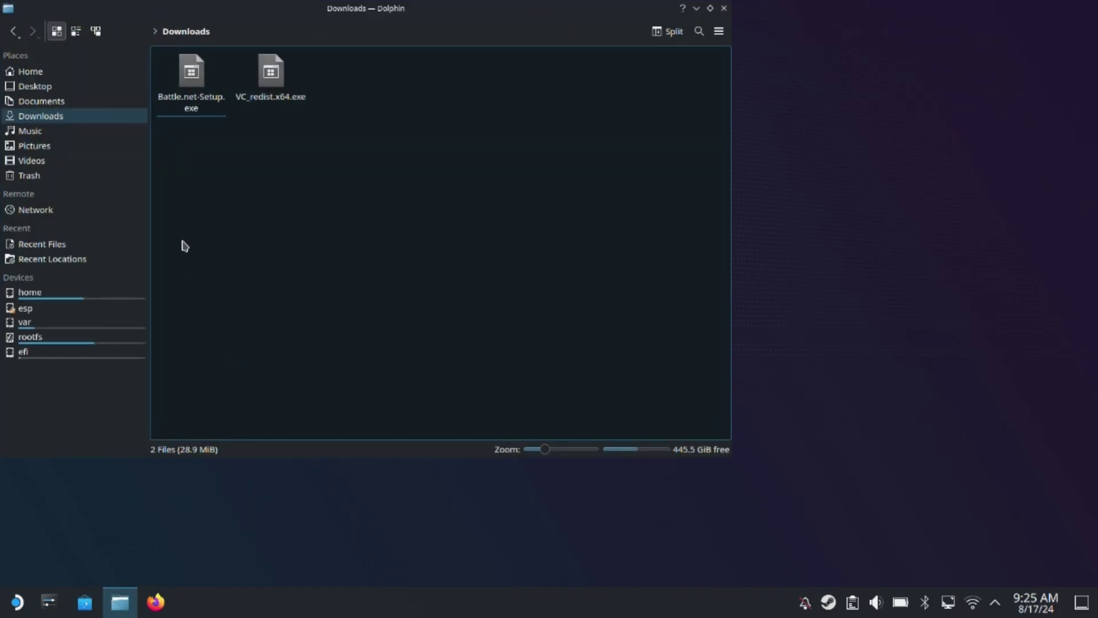
left_click(188, 92)
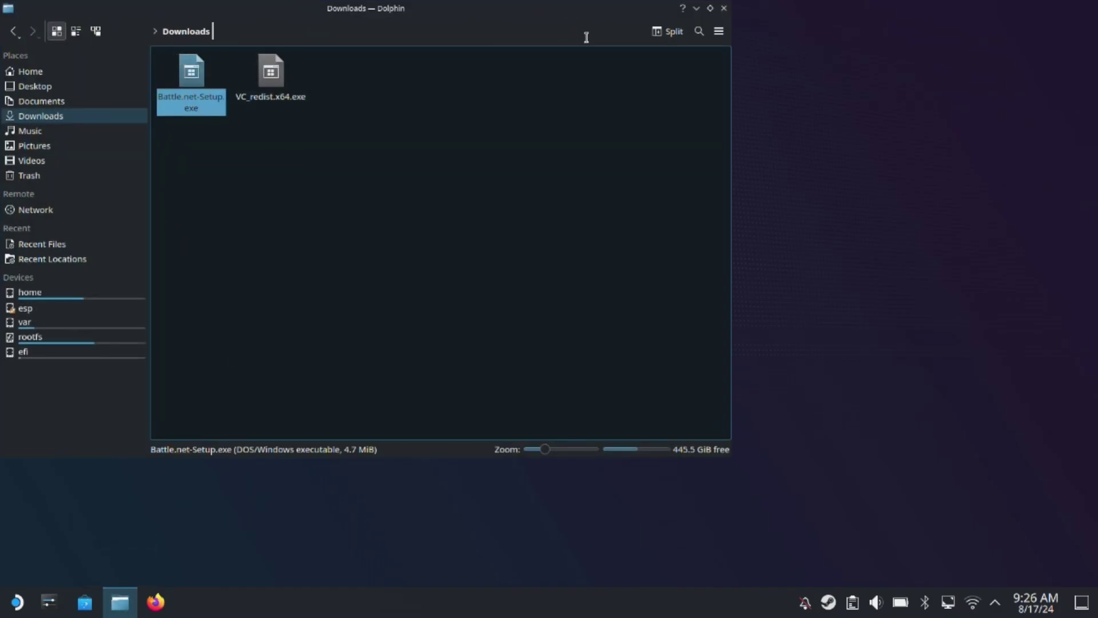
left_click(750, 69)
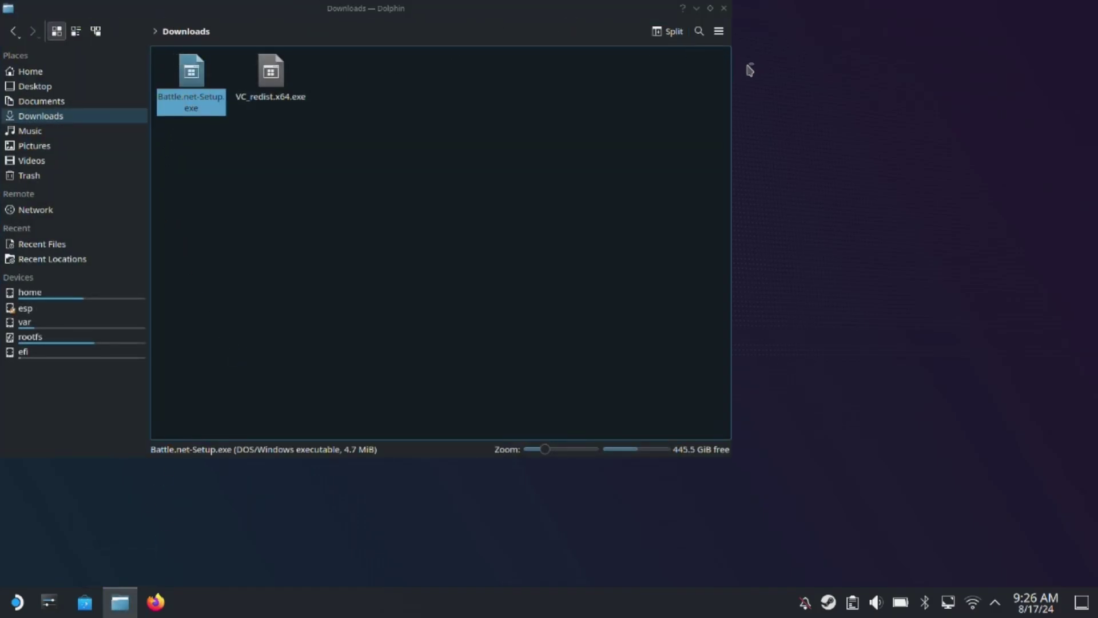
left_click(696, 8)
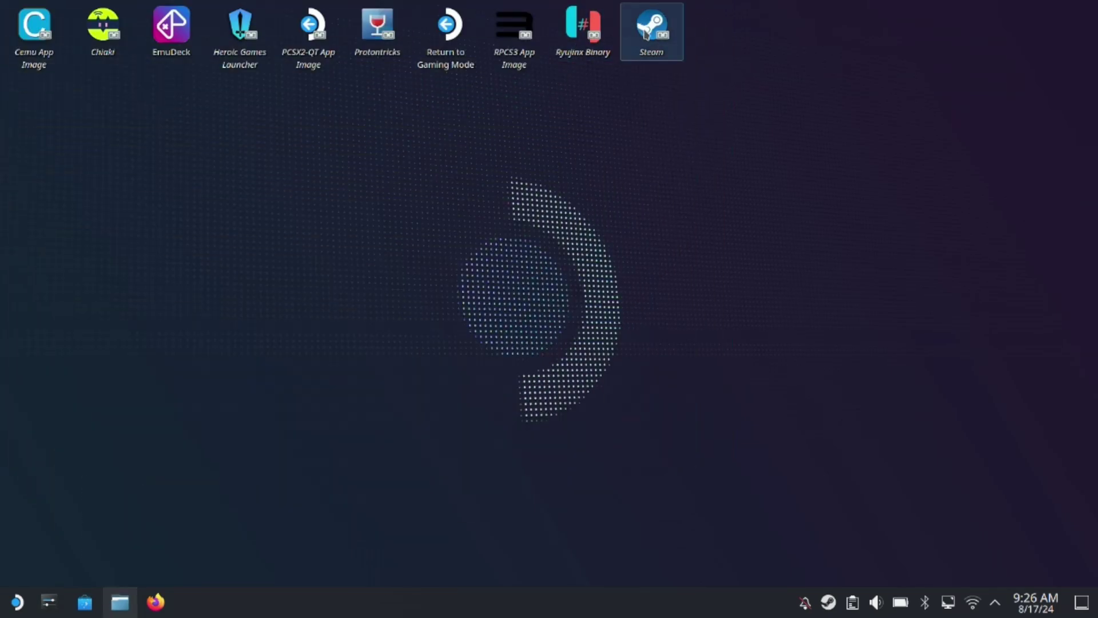
Step: Launch Steam and add Battle.net-Setup.exe from the Downloads folder to the library as a non-Steam game
left_click(647, 29)
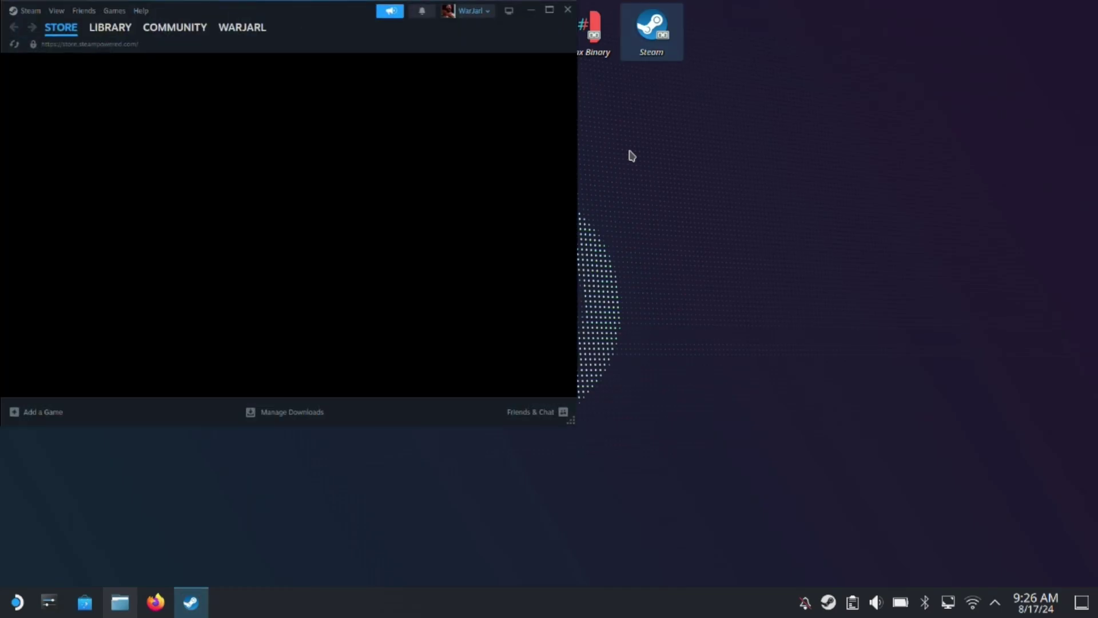
mouse_move(111, 27)
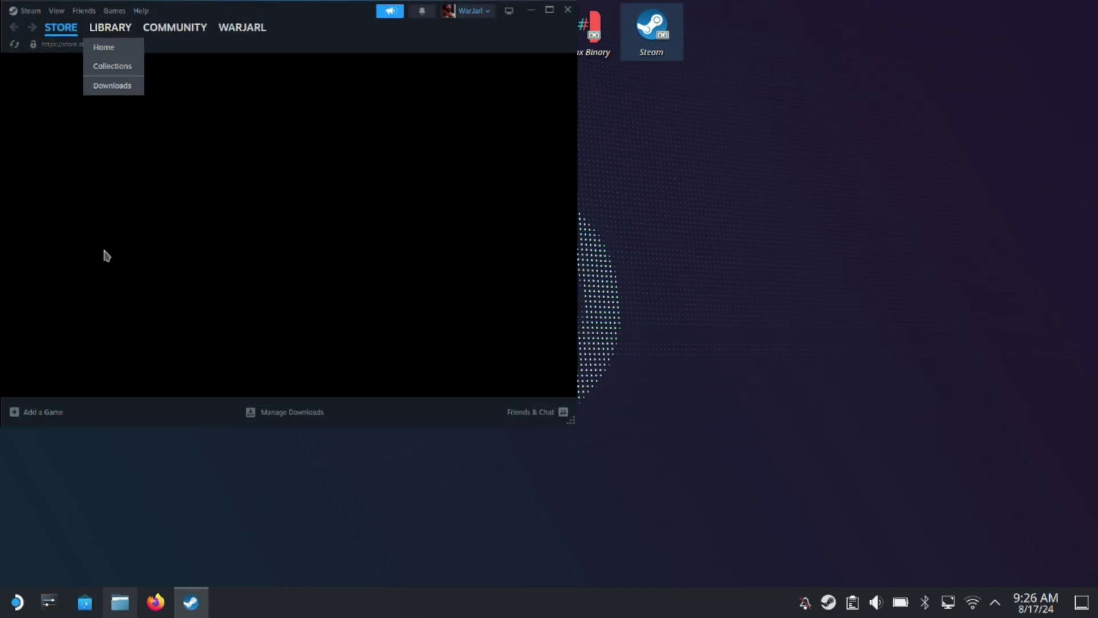
left_click(32, 416)
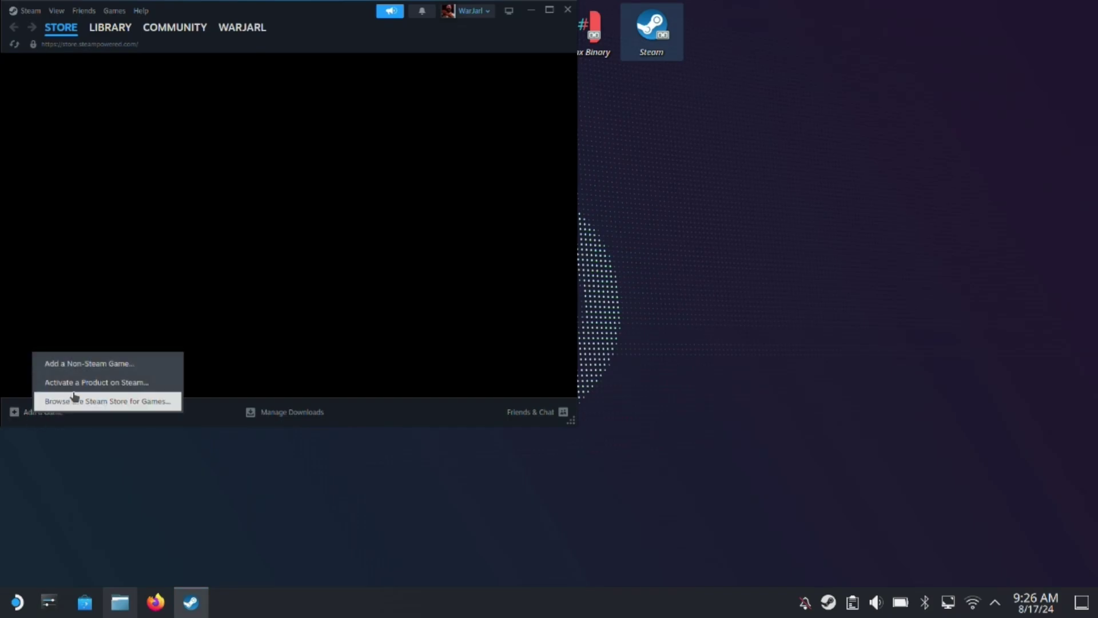
left_click(101, 365)
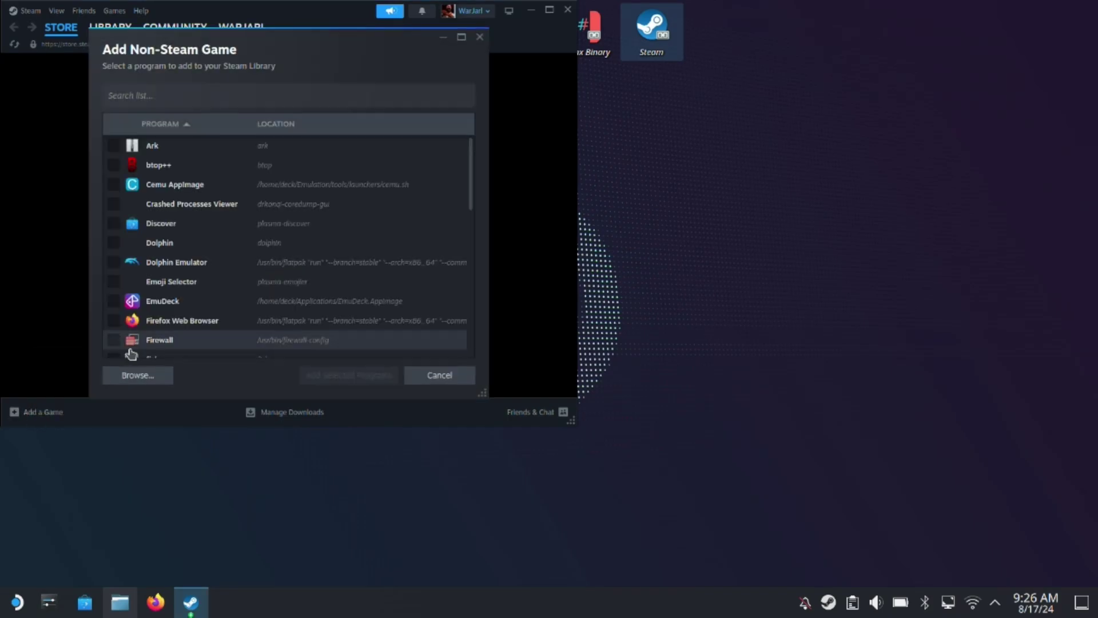
left_click(127, 382)
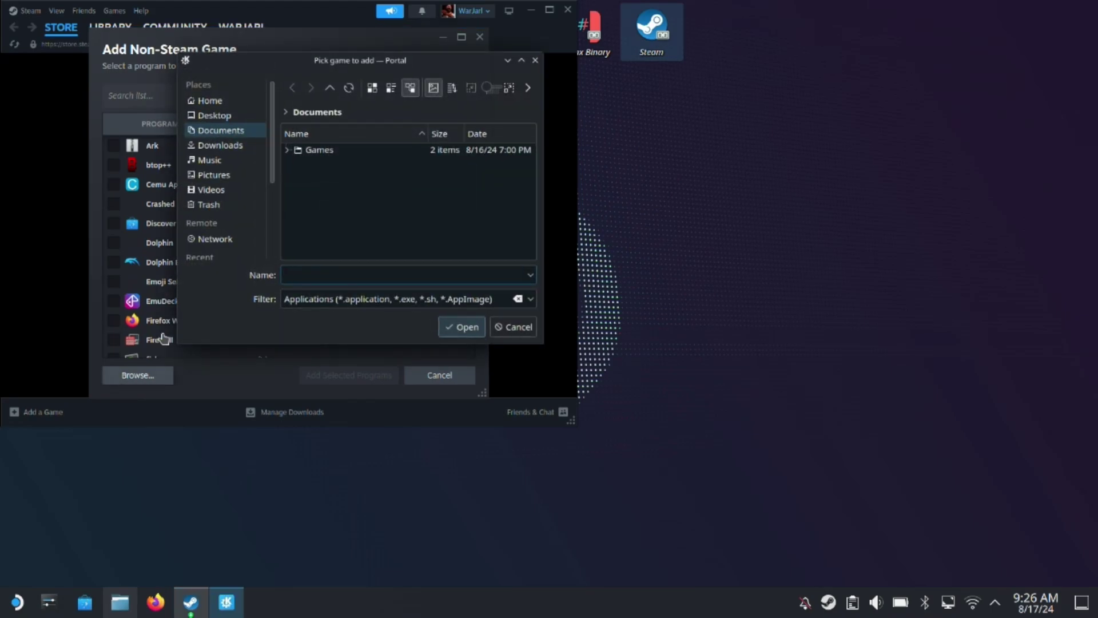
left_click(216, 145)
left_click(309, 151)
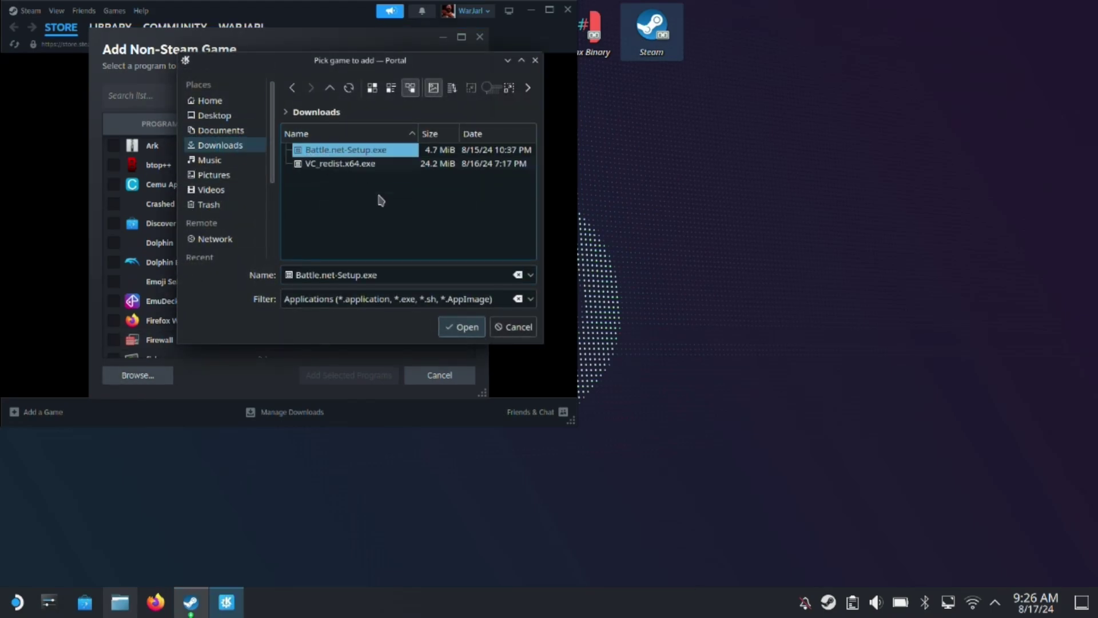
left_click(467, 334)
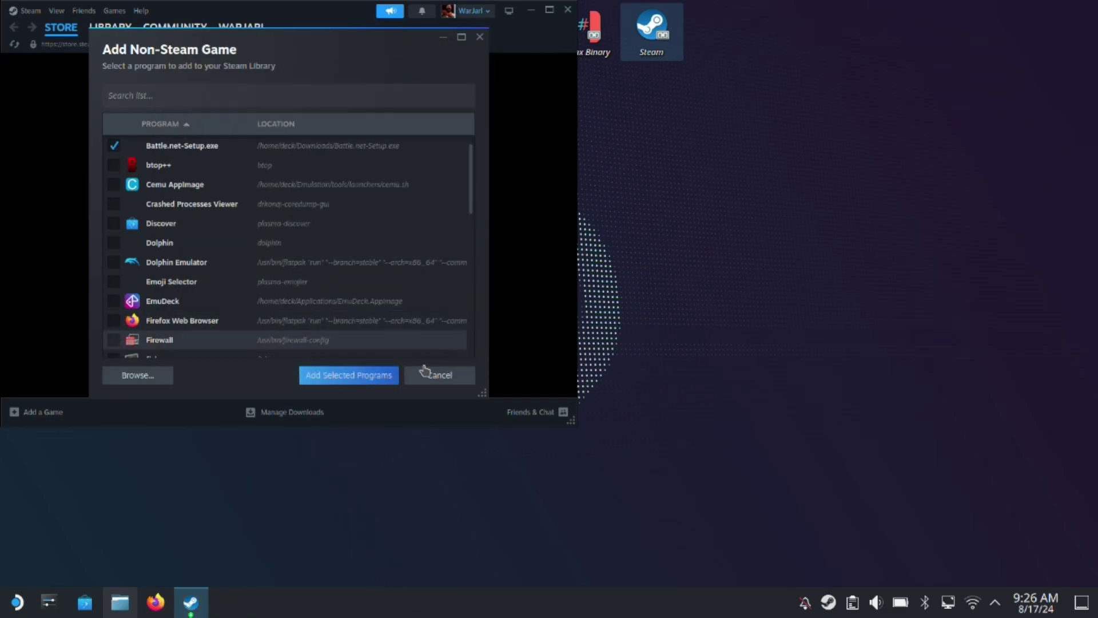
left_click(368, 376)
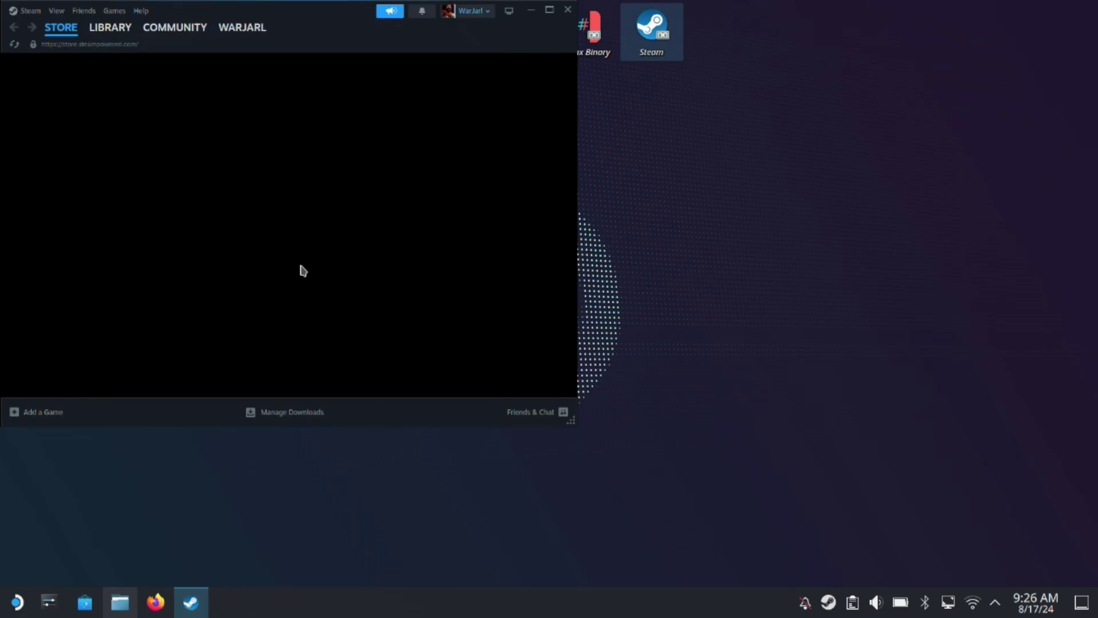
Step: Force the Proton Experimental compatibility tool for Battle.net-Setup.exe in the Steam library
left_click(104, 37)
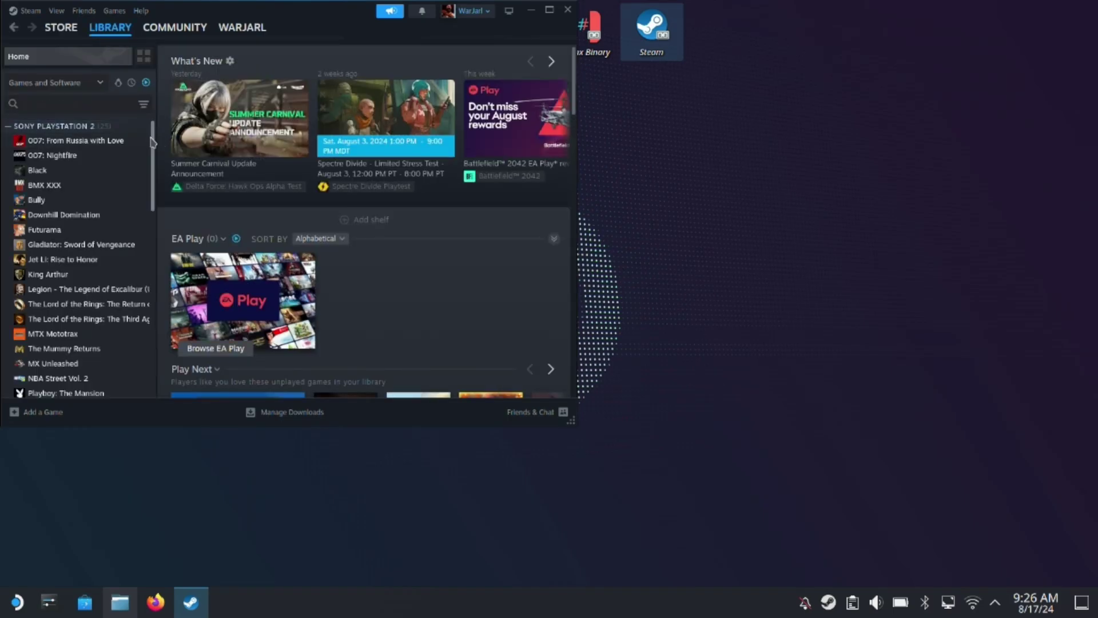
left_click_drag(147, 141, 138, 248)
scroll(137, 248, "down", 1)
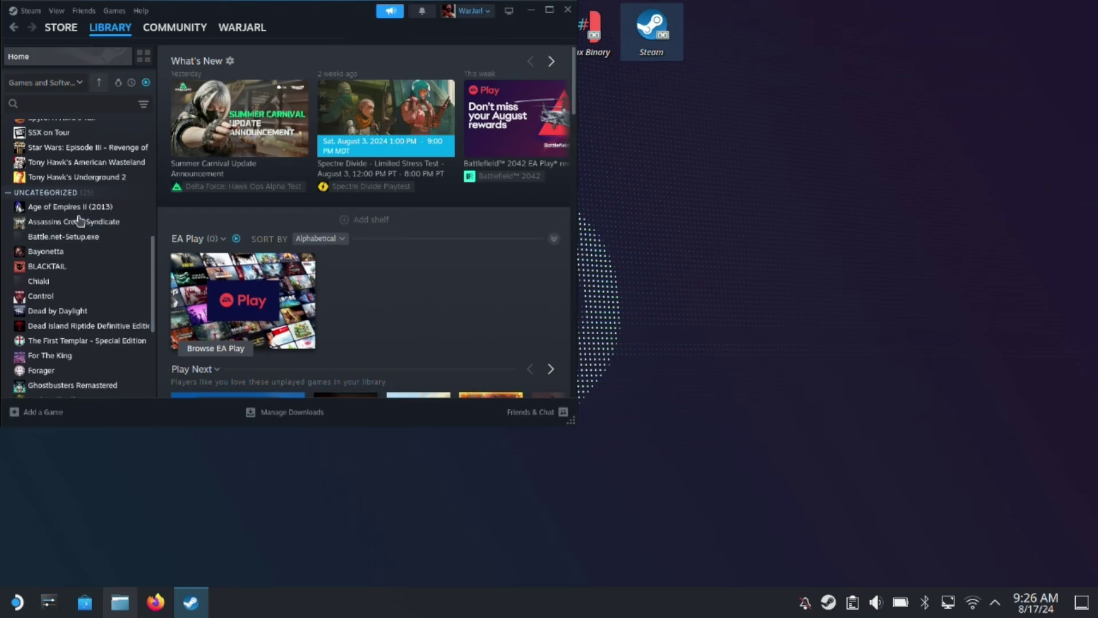
left_click(67, 241)
right_click(68, 242)
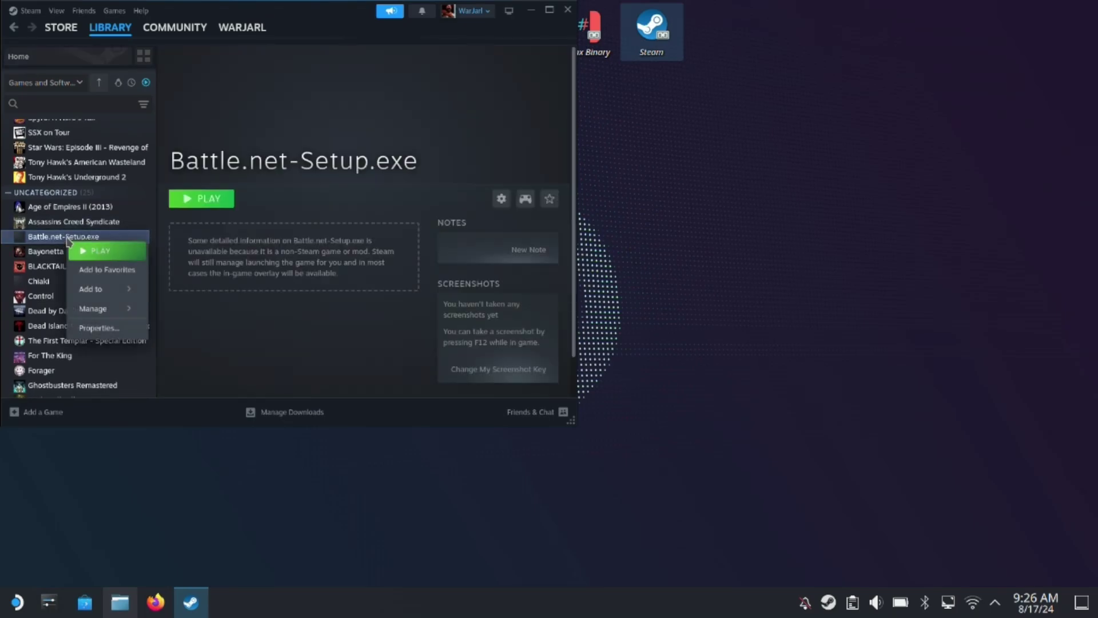
left_click(108, 334)
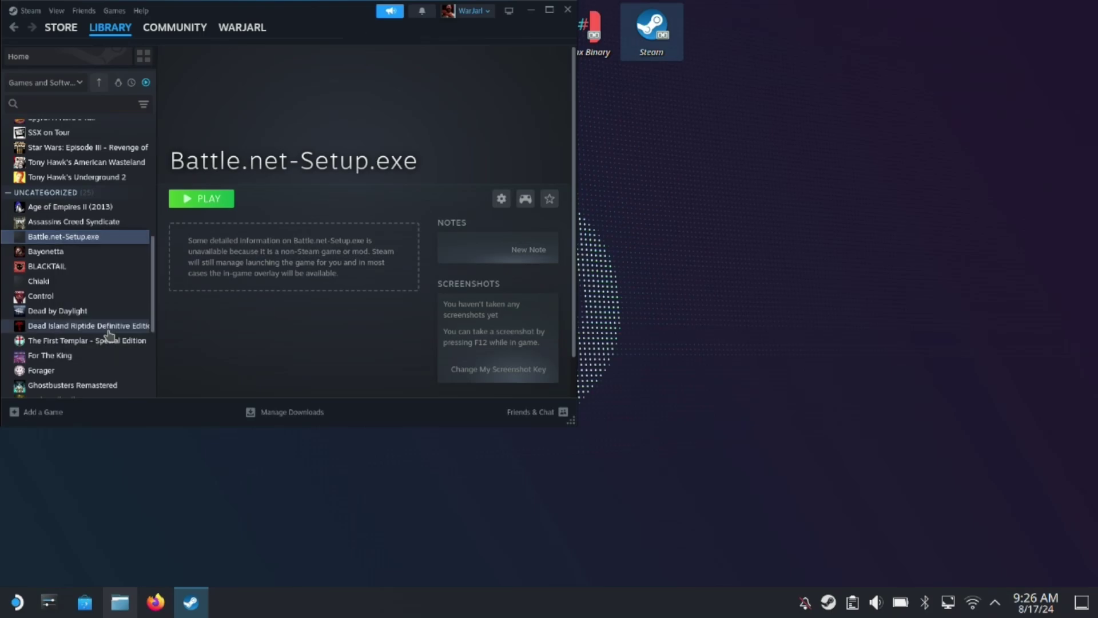
left_click(81, 131)
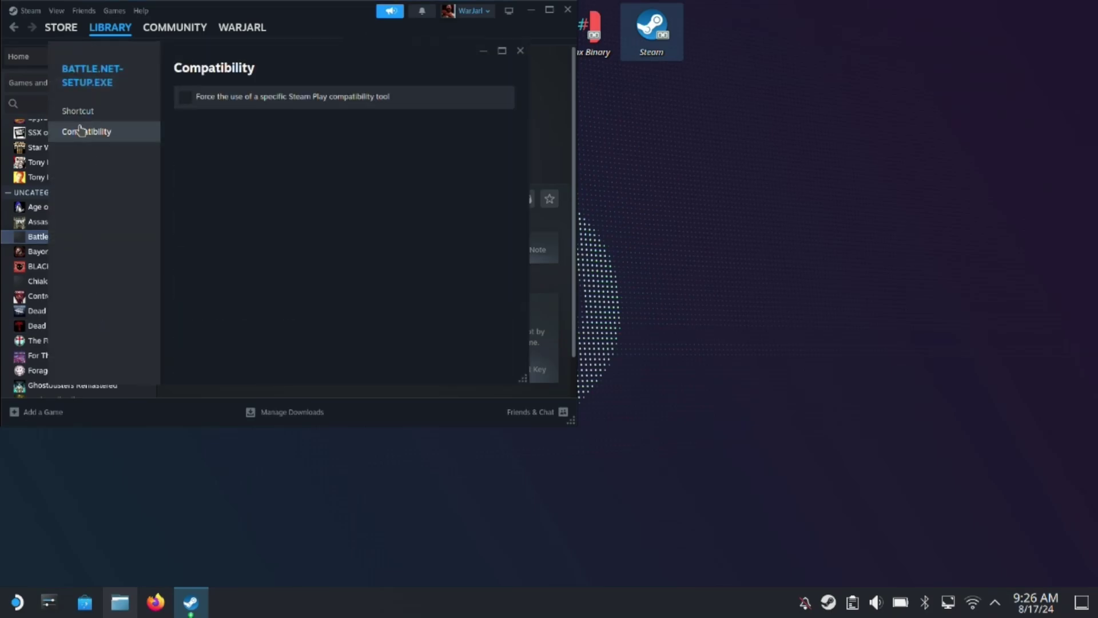
left_click(210, 108)
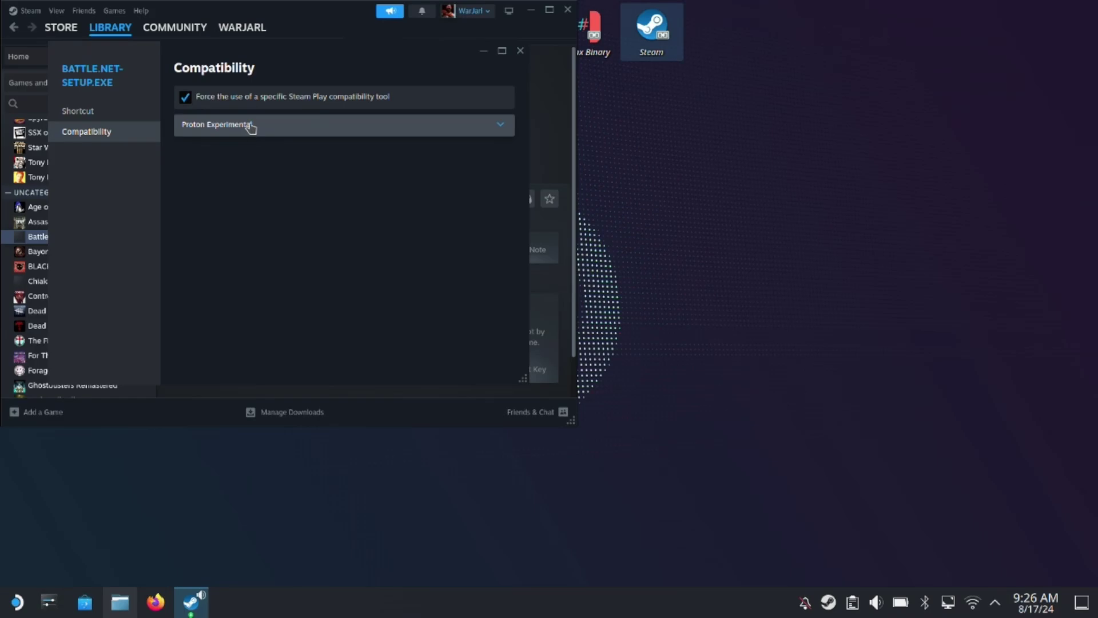
left_click(520, 51)
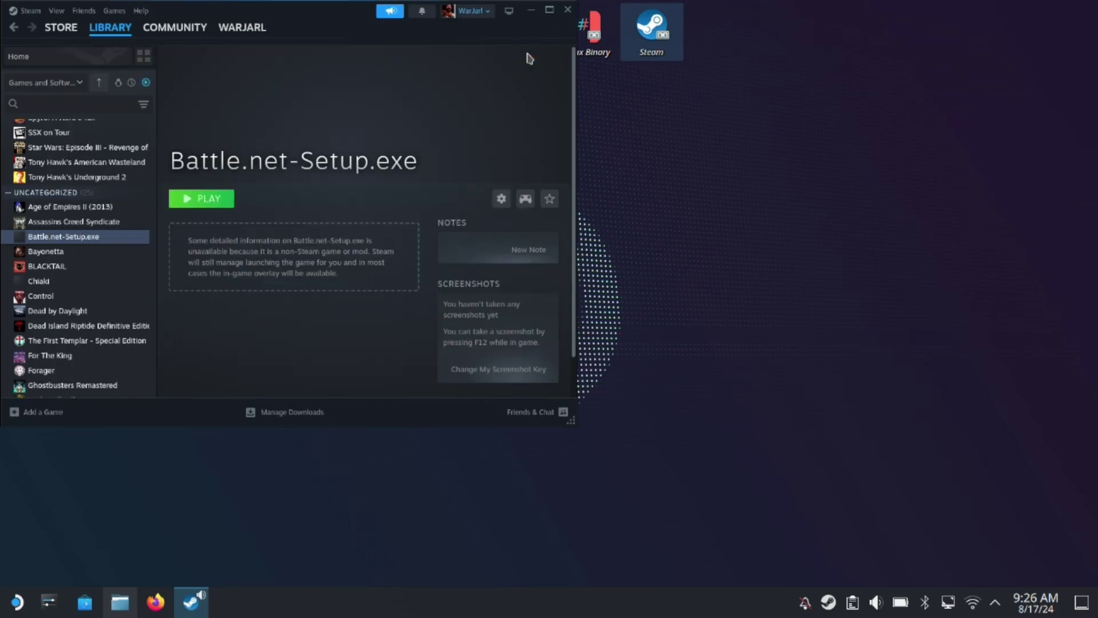
Step: Run Battle.net-Setup.exe in English (US) and disable launching Battle.net when the computer starts
left_click(203, 200)
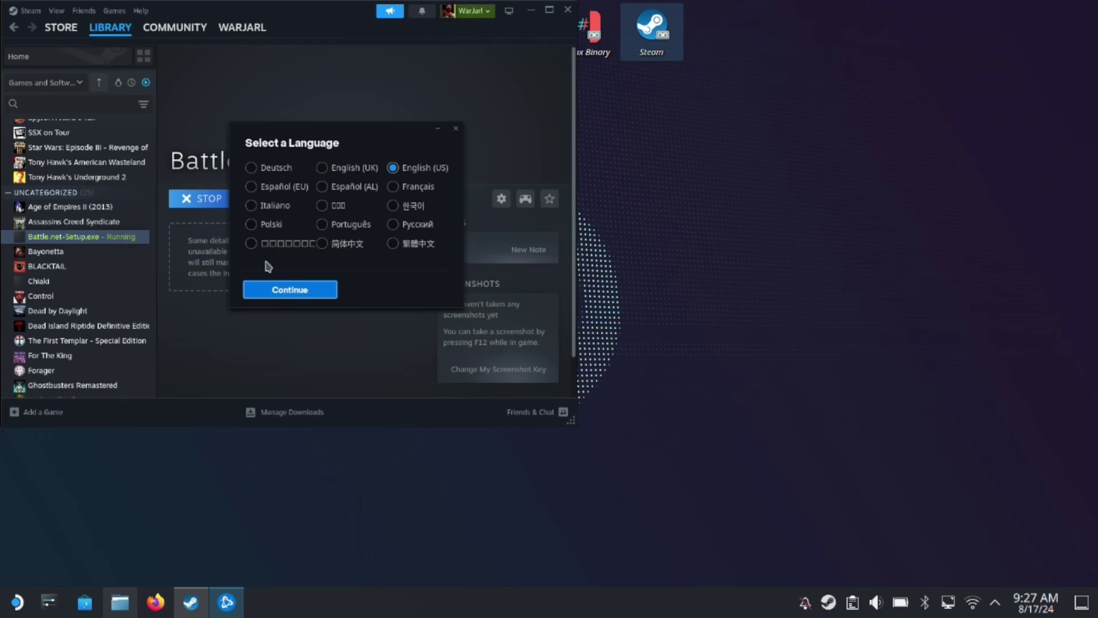
left_click(290, 290)
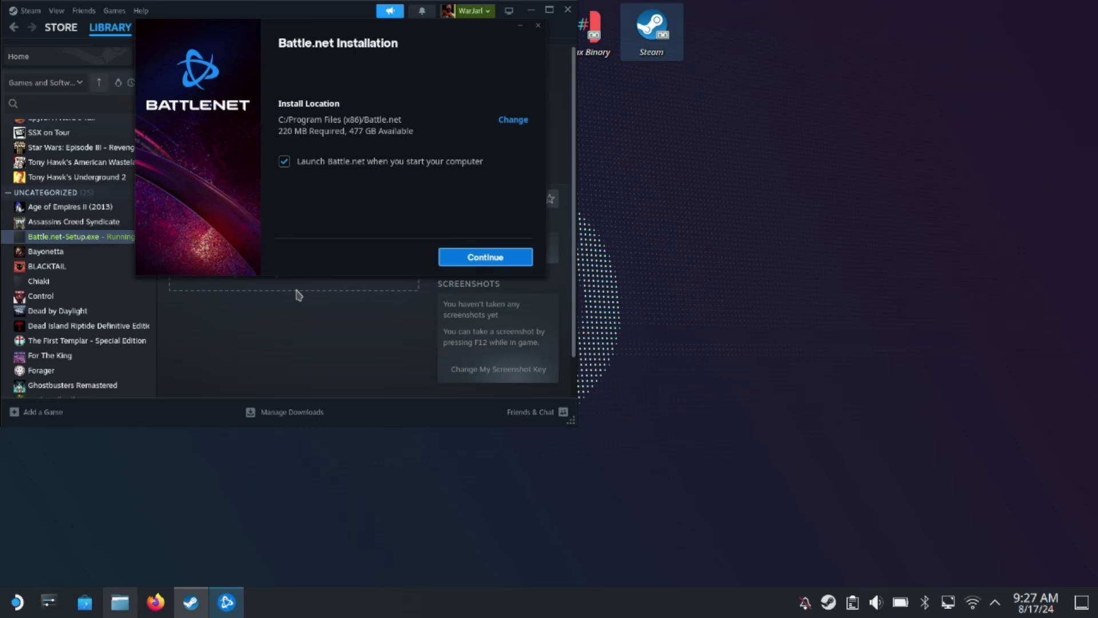
left_click(284, 162)
Step: Switch to the Dolphin file manager and open the Games folder inside the deck home folder
left_click(122, 606)
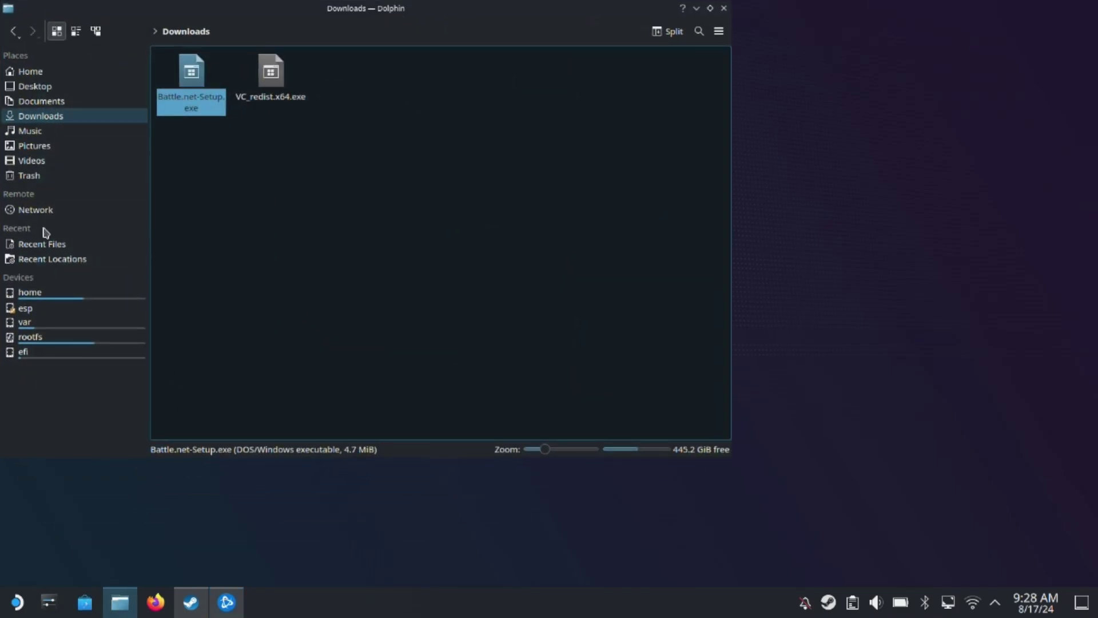
left_click(25, 294)
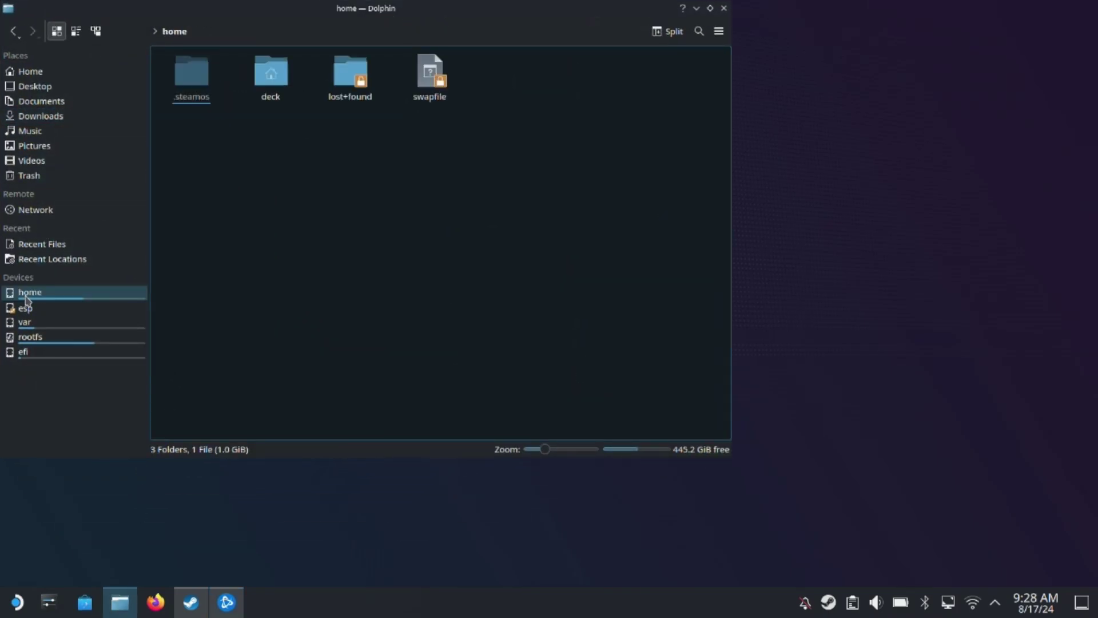
left_click(277, 85)
double_click(274, 83)
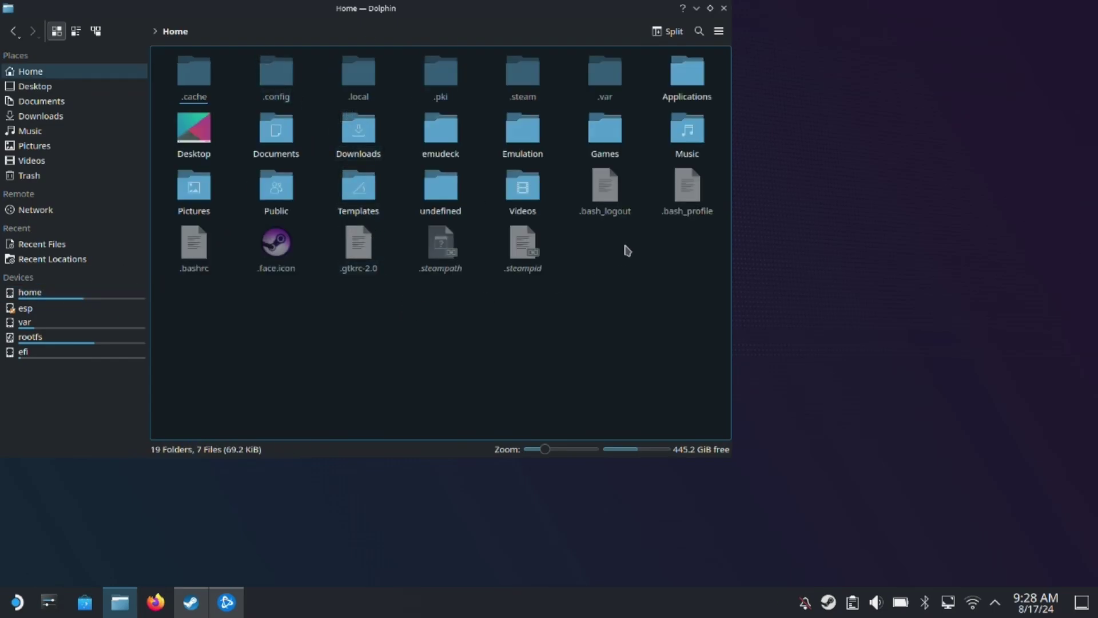
double_click(611, 128)
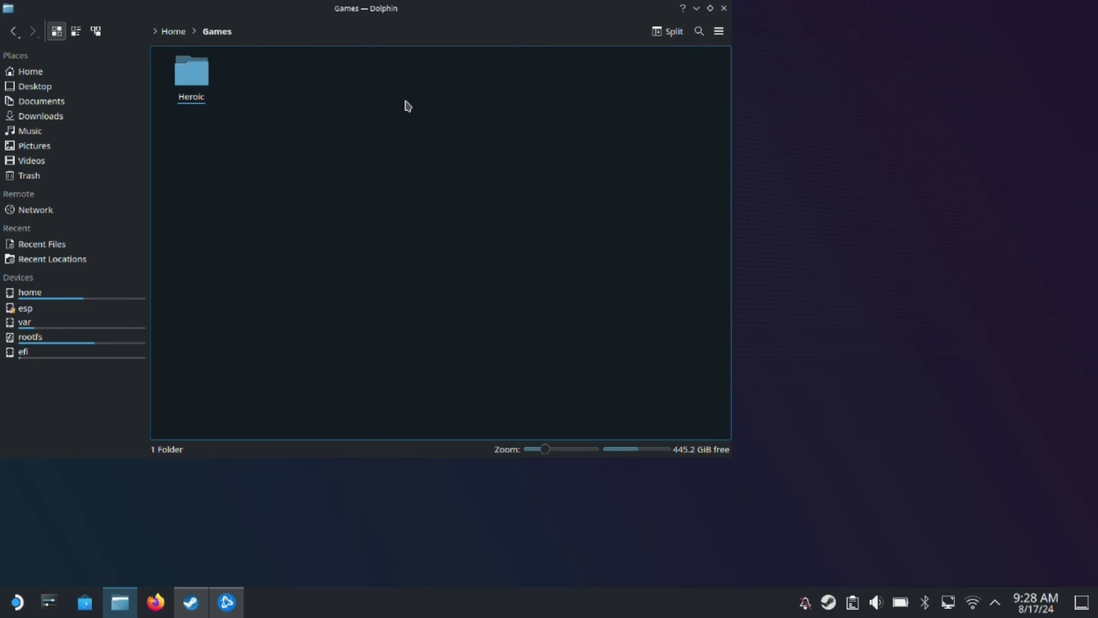
Step: Create a new folder named BattleNet inside the Games folder
right_click(355, 98)
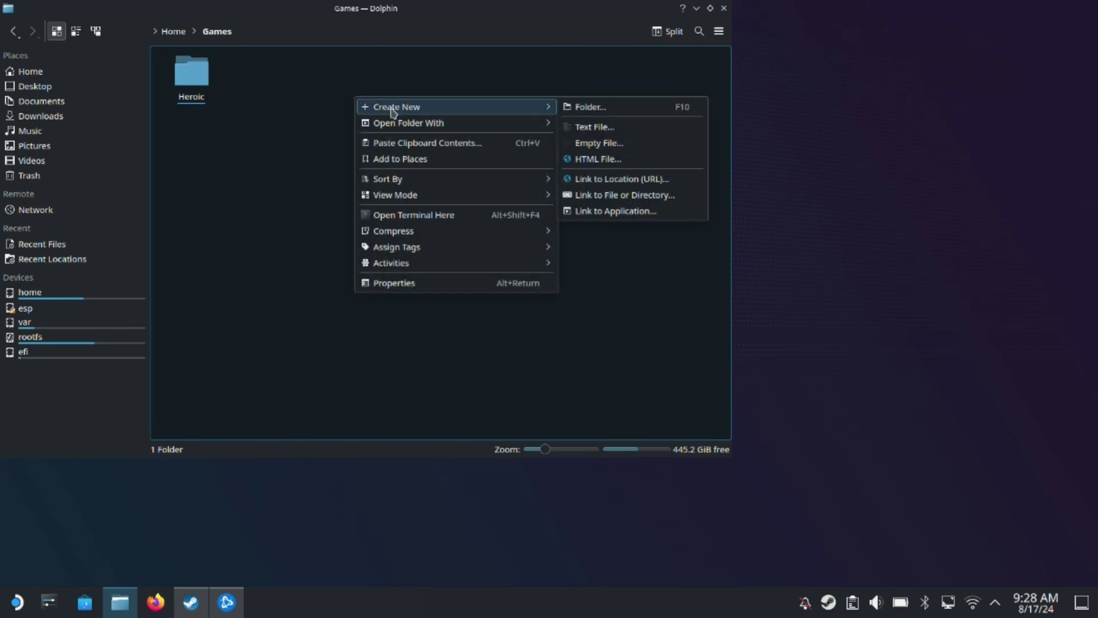
mouse_move(538, 112)
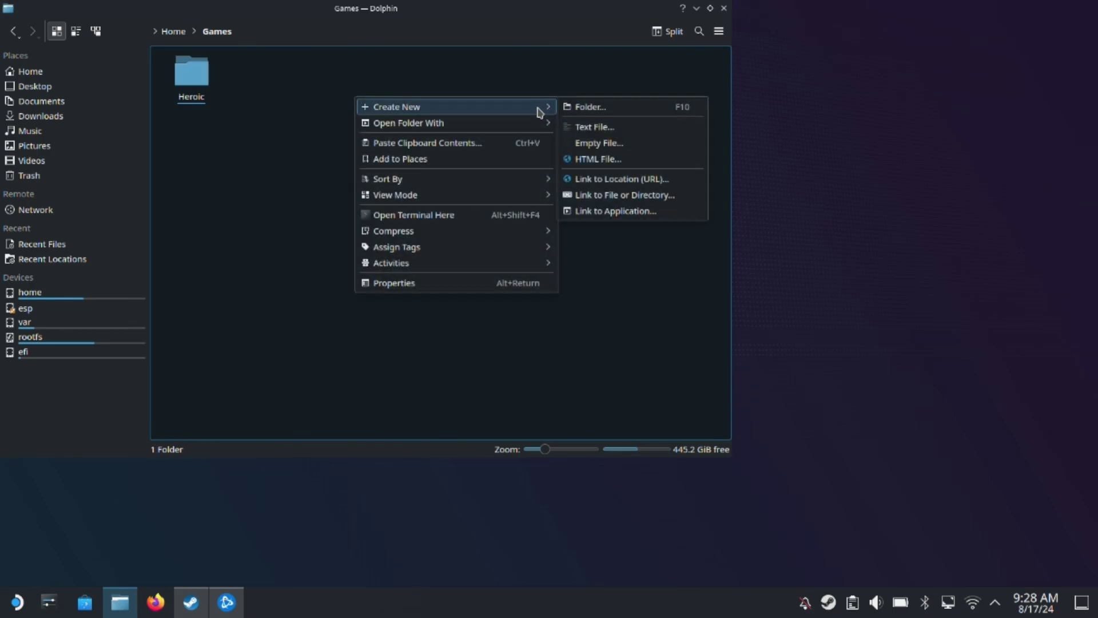
left_click(591, 108)
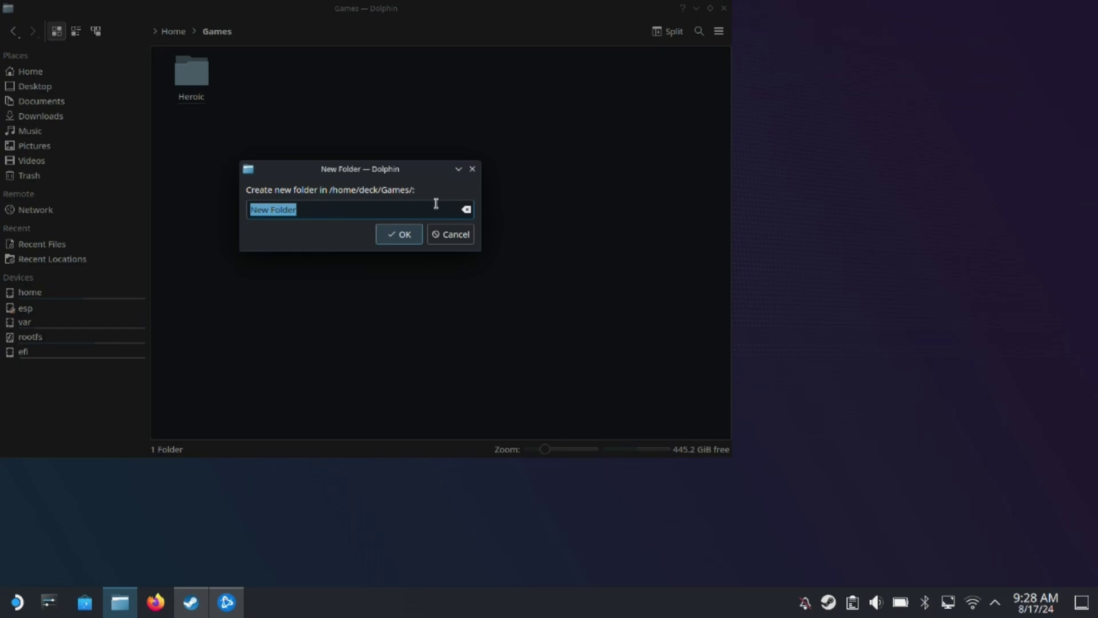
key("super+x")
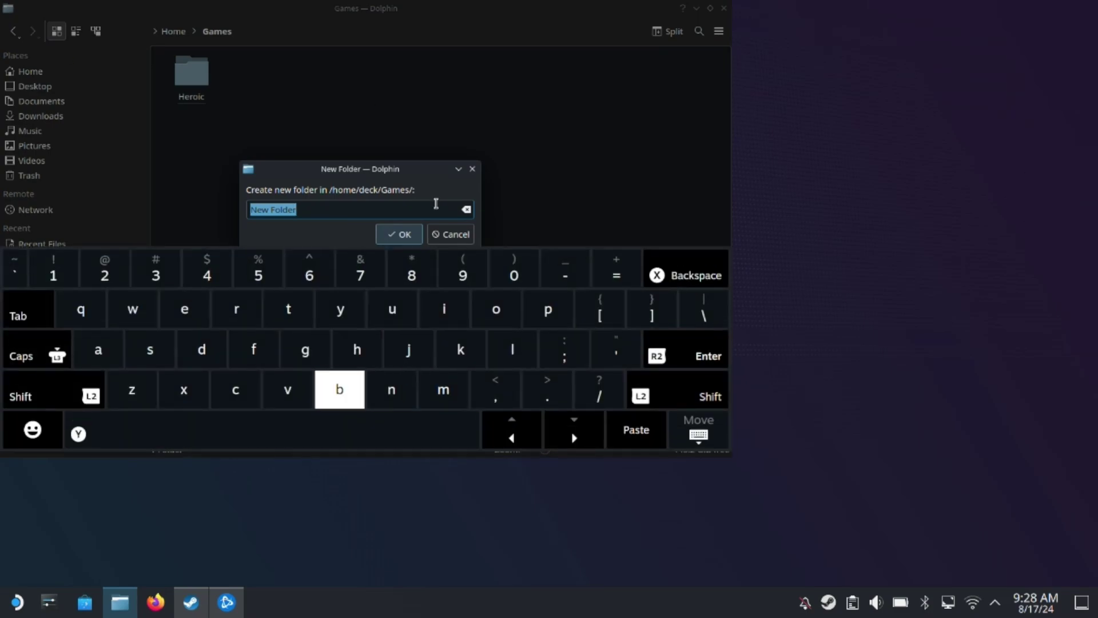
type("b")
key("BackSpace")
type("Battl")
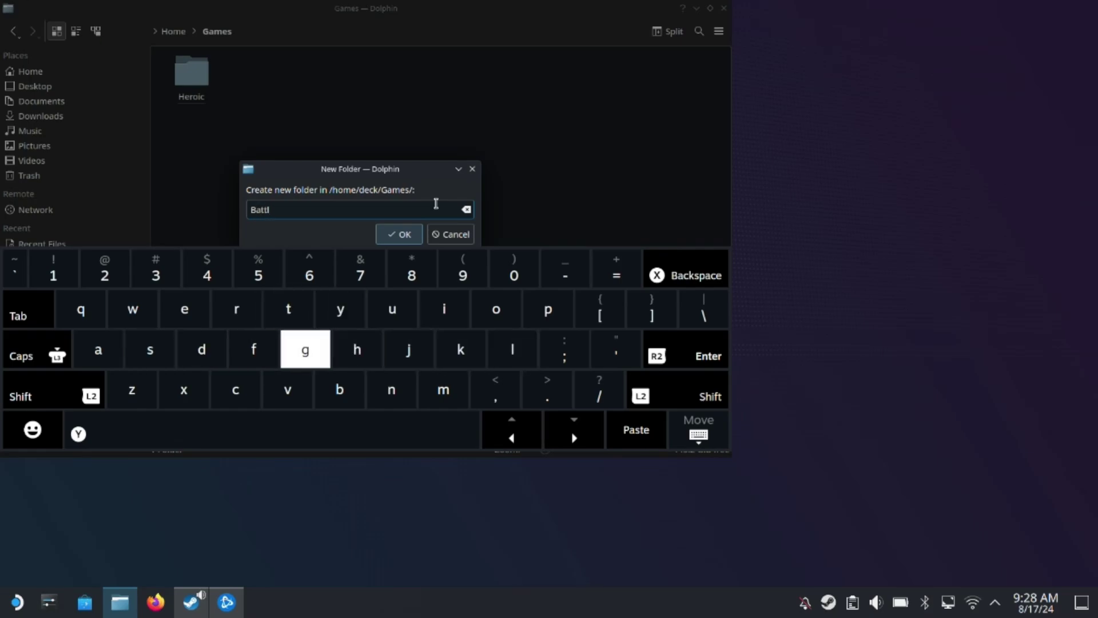
type("e")
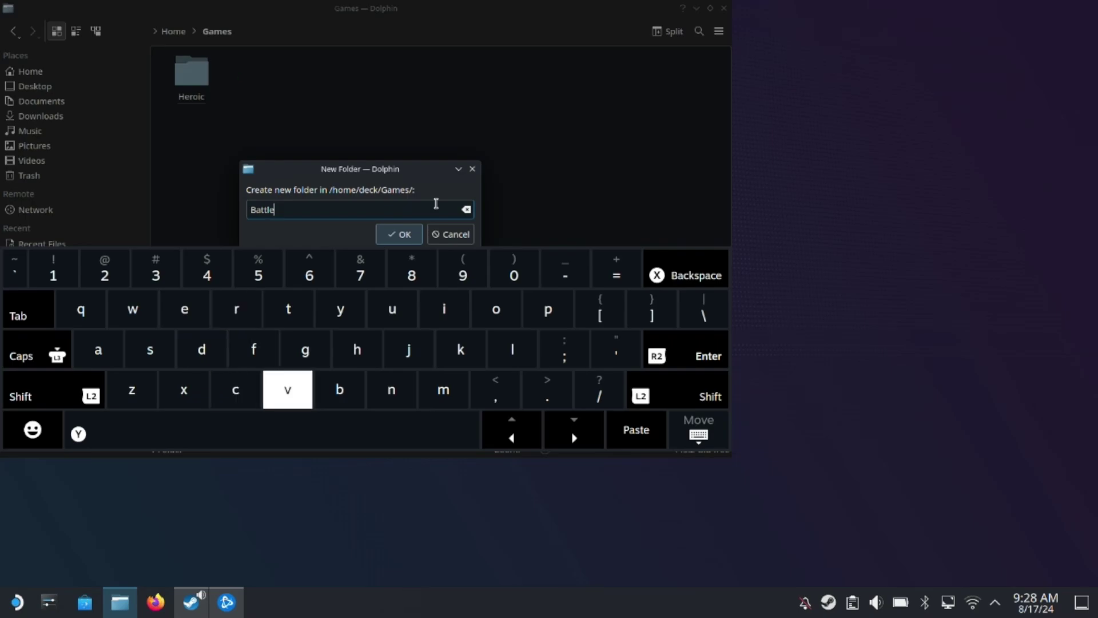
type("Net")
key("Escape")
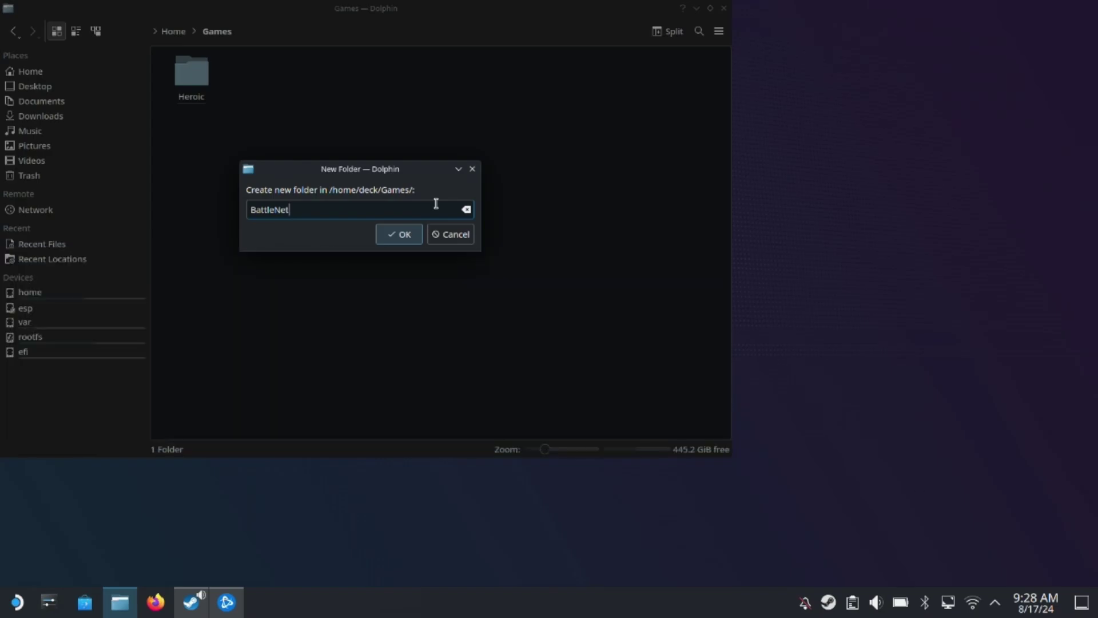
left_click(395, 232)
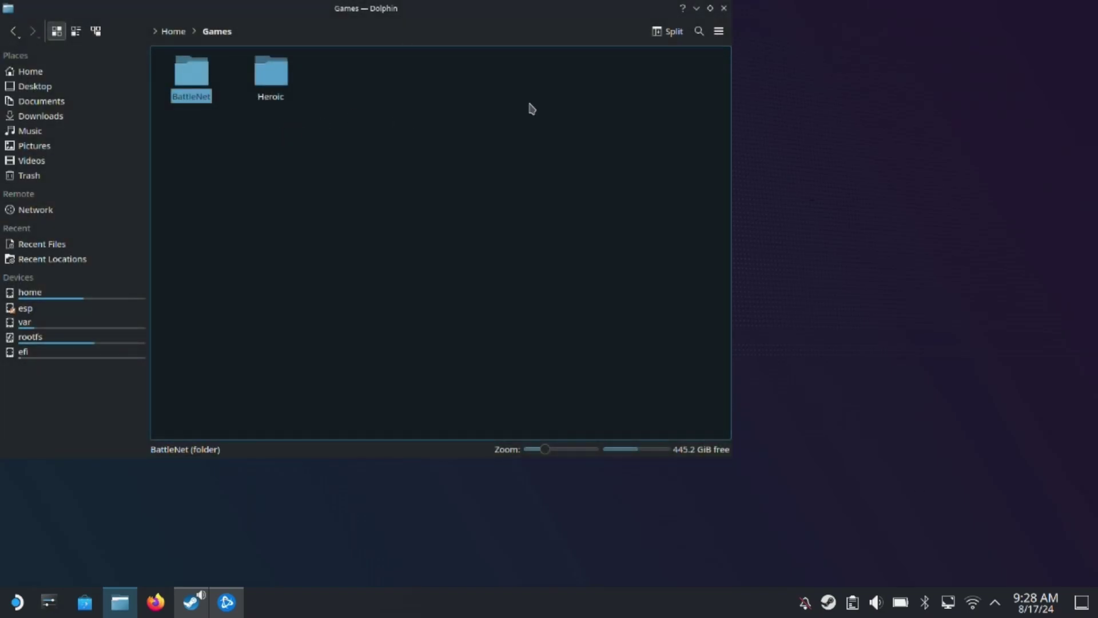
Step: Return to the Battle.net installer, set the install location to Z:\home\deck\Games\BattleNet and start the installation
left_click(697, 10)
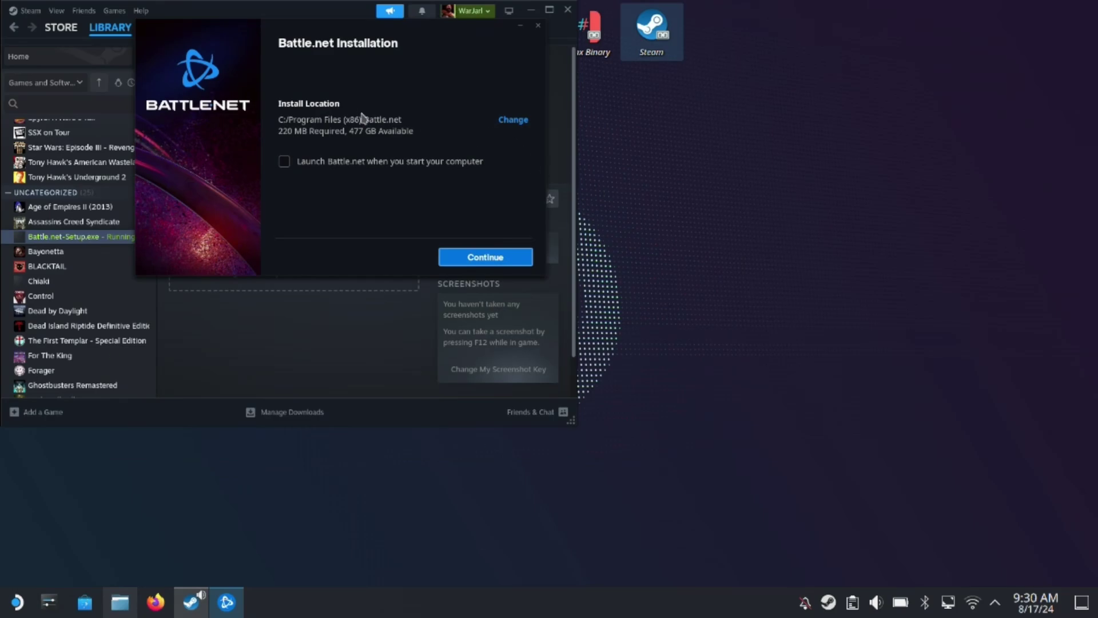
left_click(508, 123)
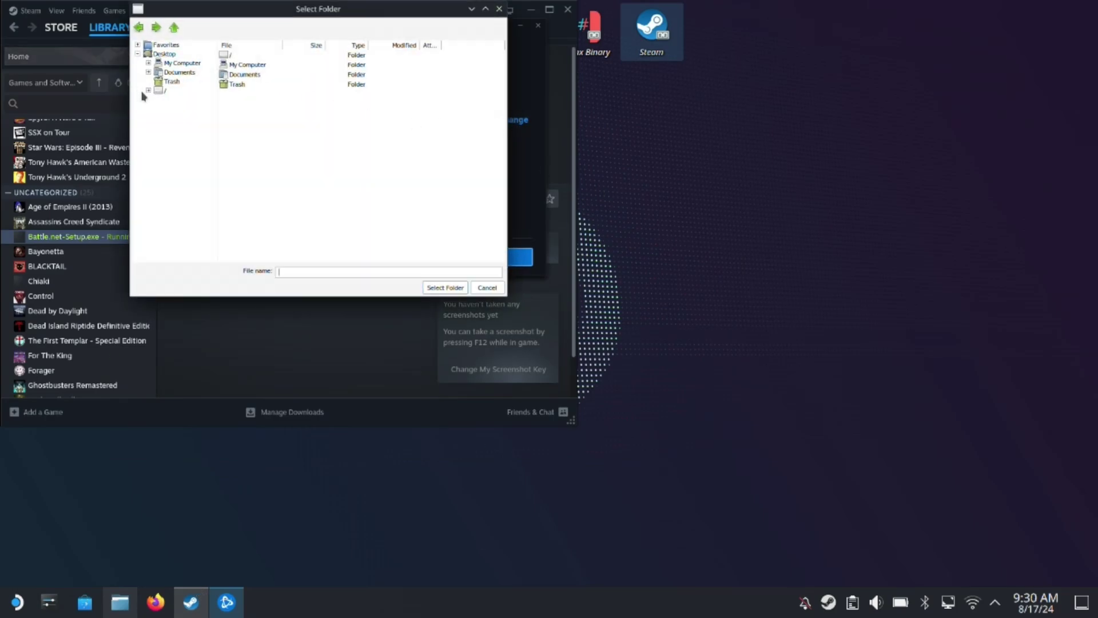
left_click(148, 90)
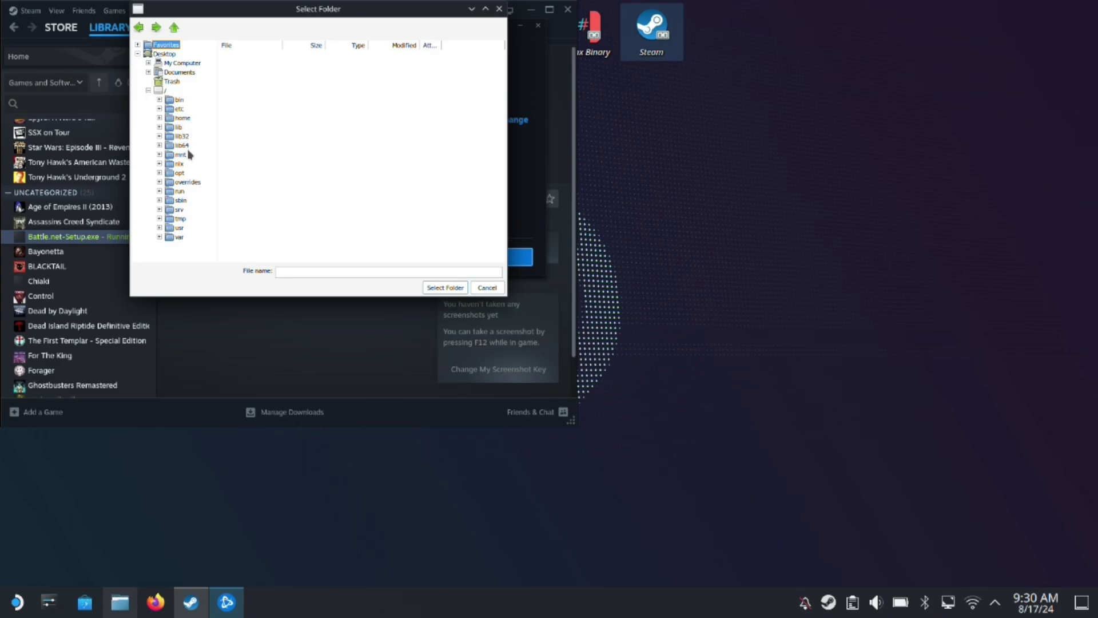
left_click(182, 118)
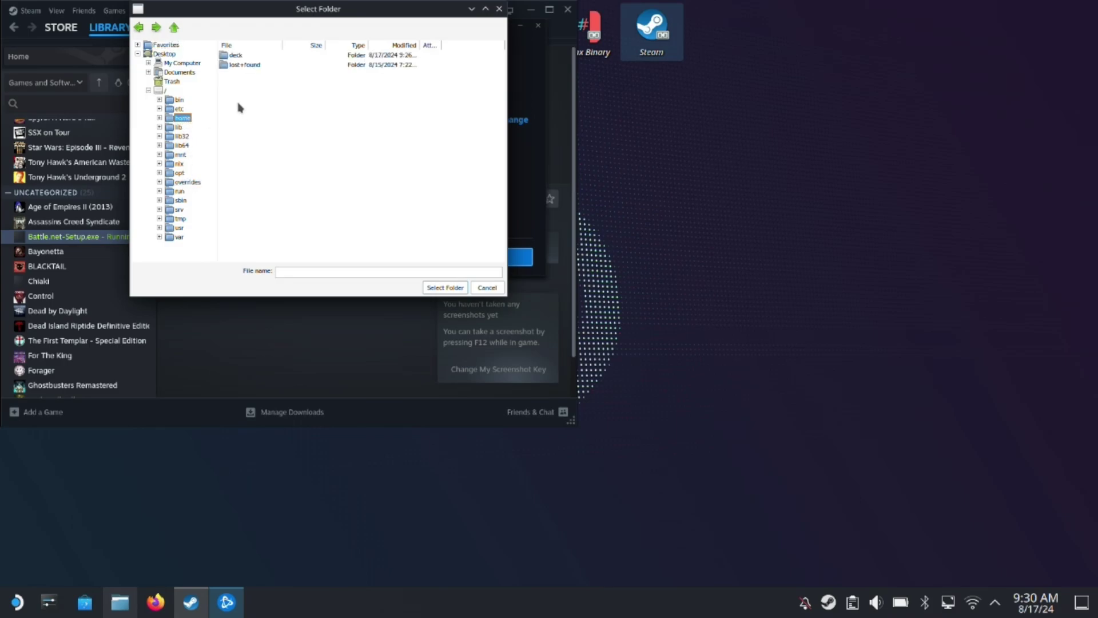
left_click(244, 56)
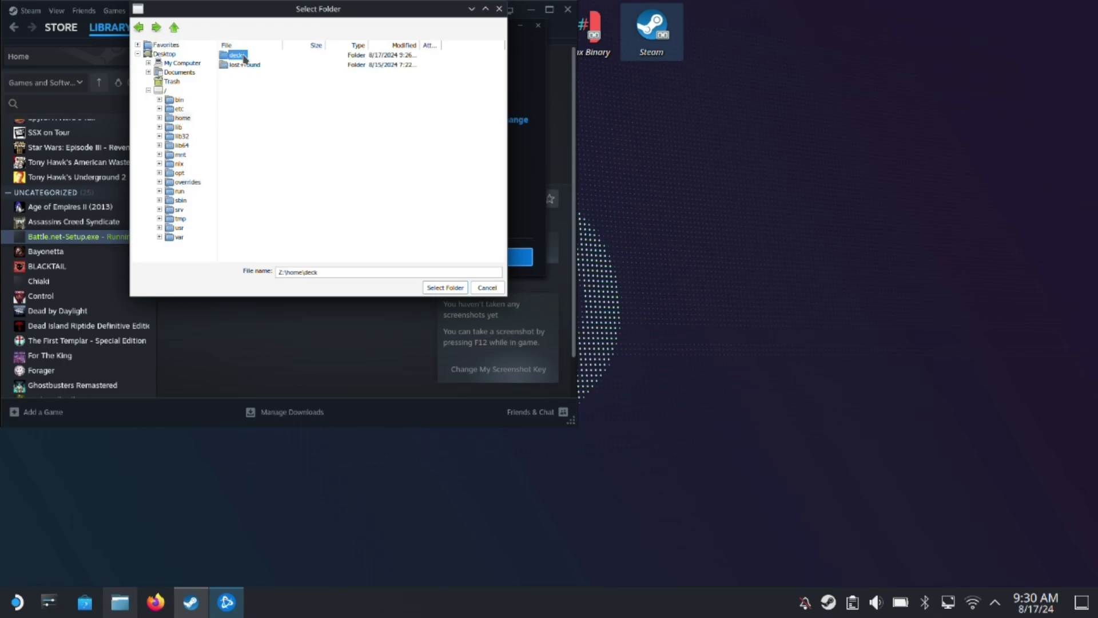
left_click(242, 56)
left_click(283, 62)
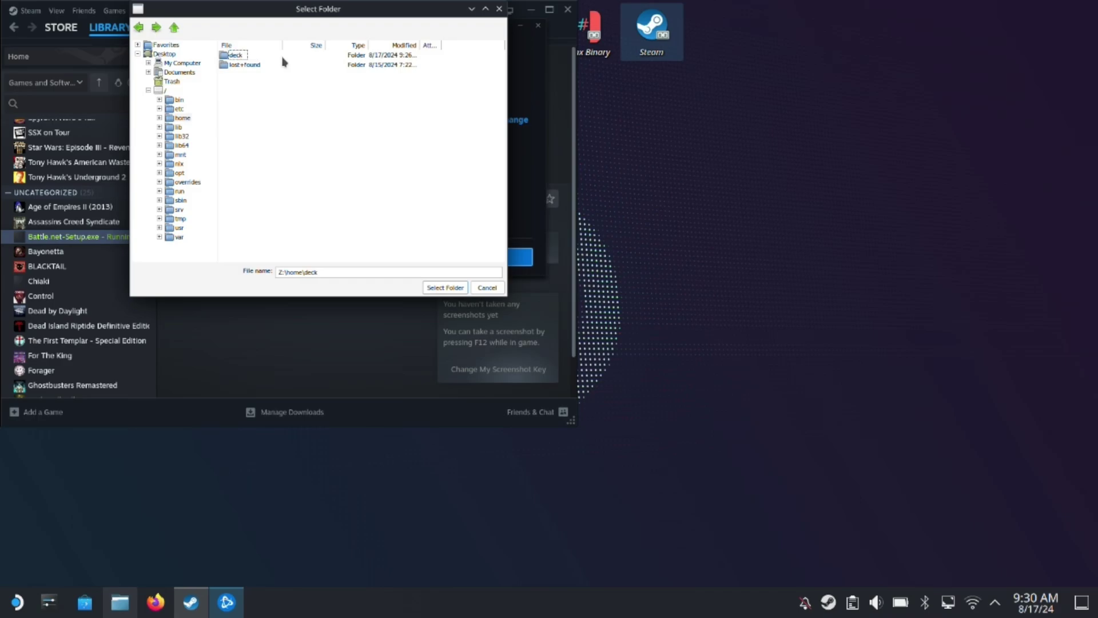
left_click(233, 56)
double_click(227, 57)
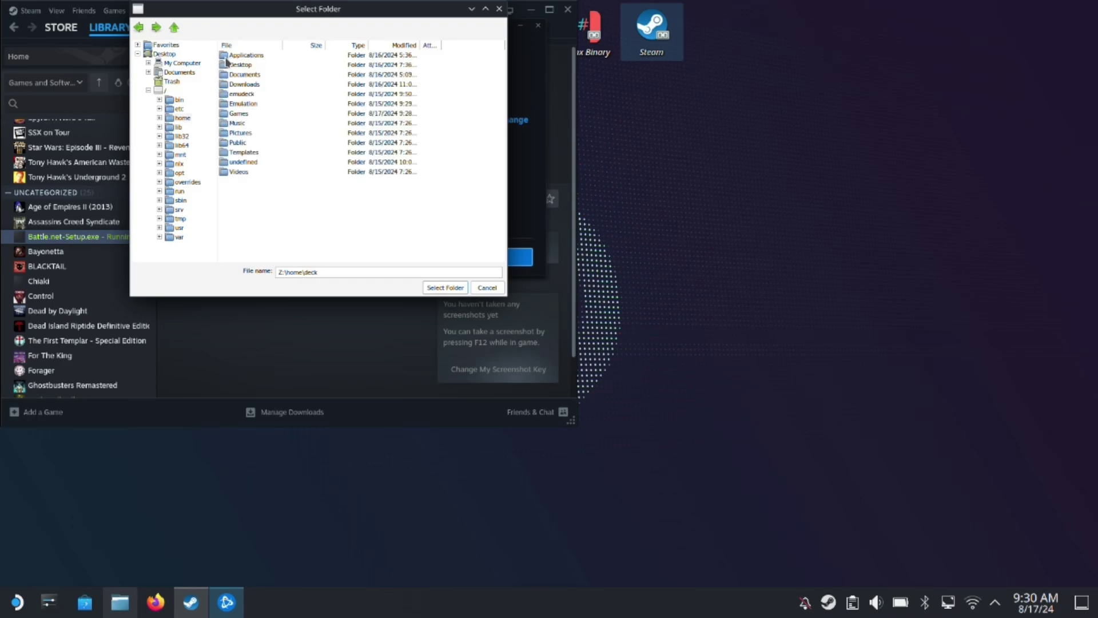
left_click(226, 115)
double_click(226, 115)
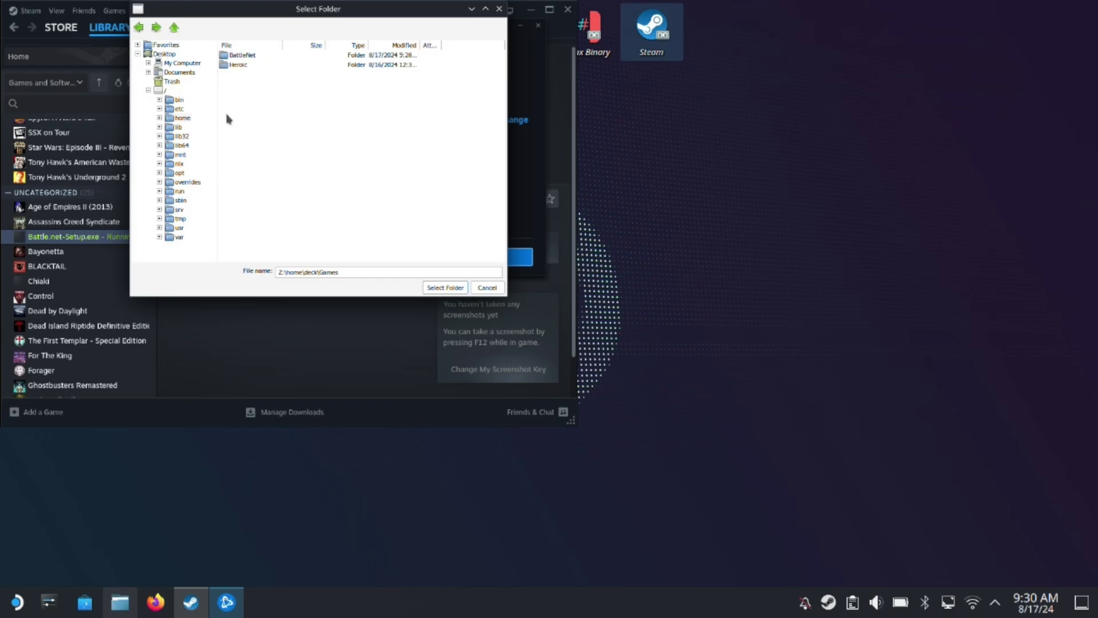
double_click(243, 56)
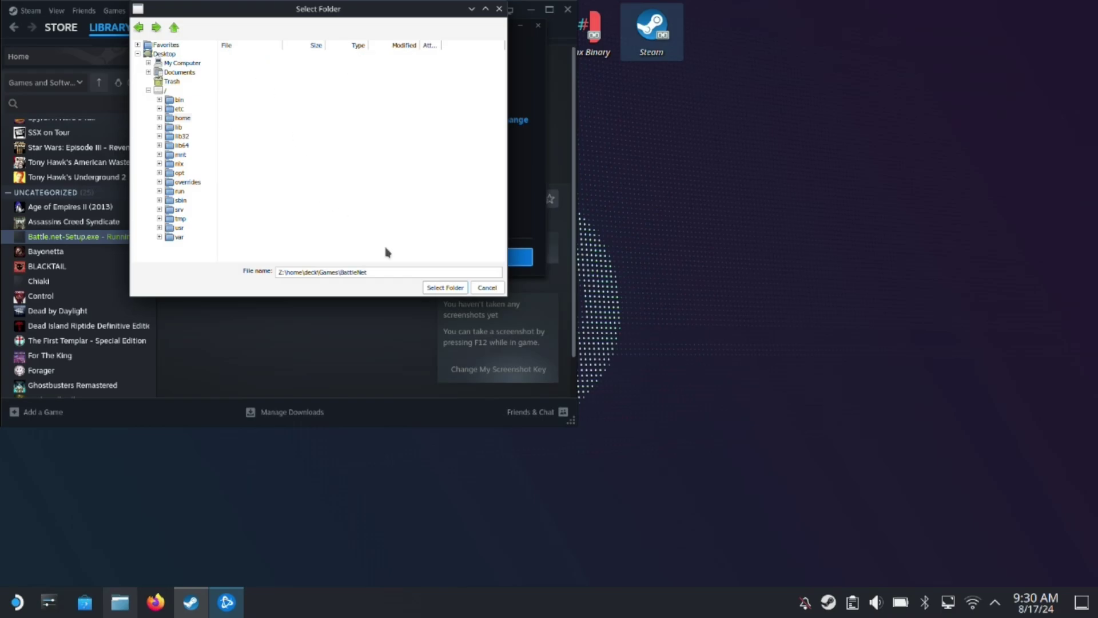
left_click_drag(435, 298, 437, 282)
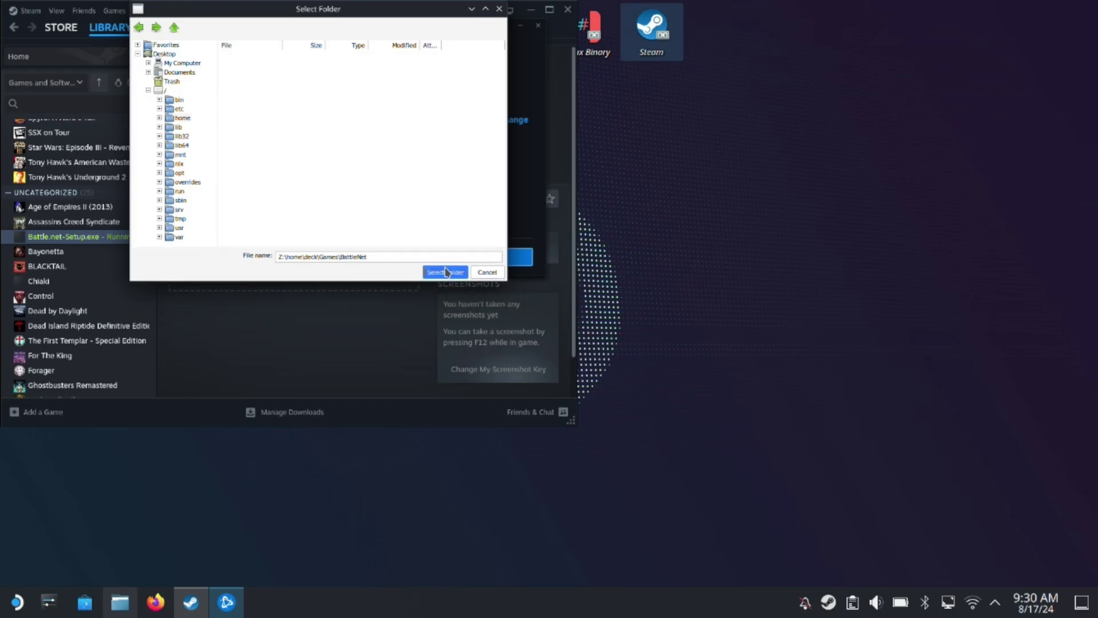
left_click(445, 272)
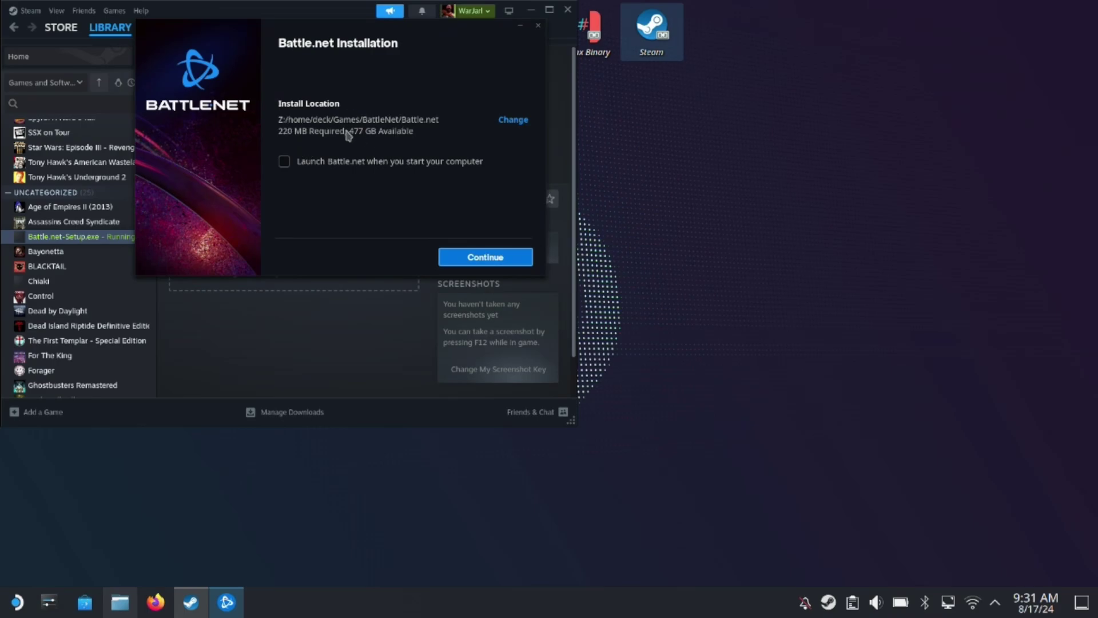
left_click(476, 260)
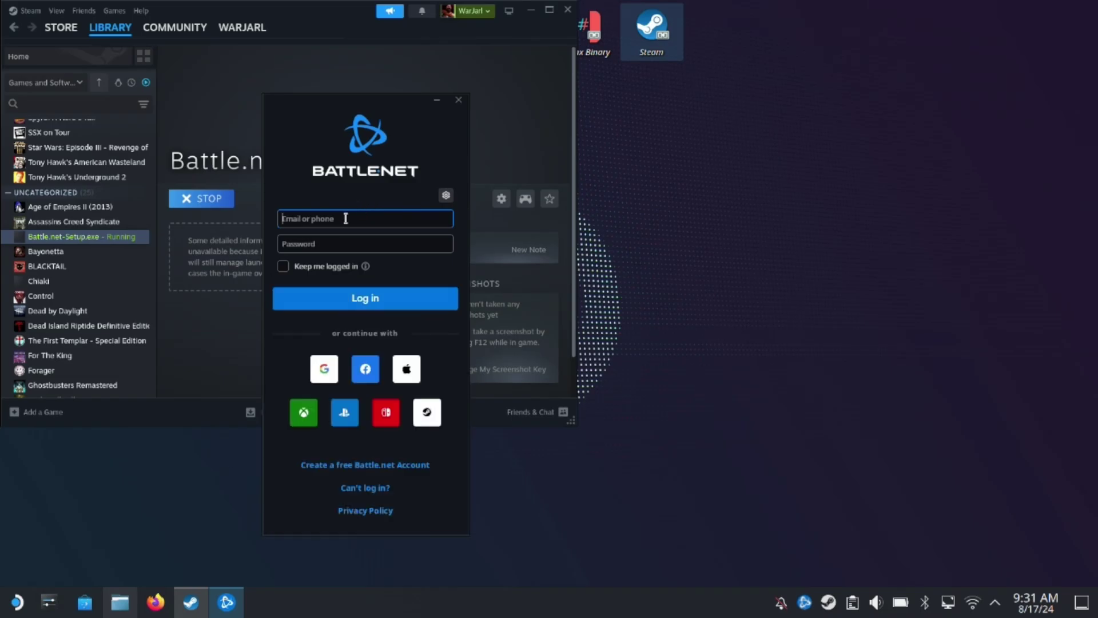
Step: Log in to Battle.net with the account e-mail and password, with Keep me logged in enabled
left_click(345, 218)
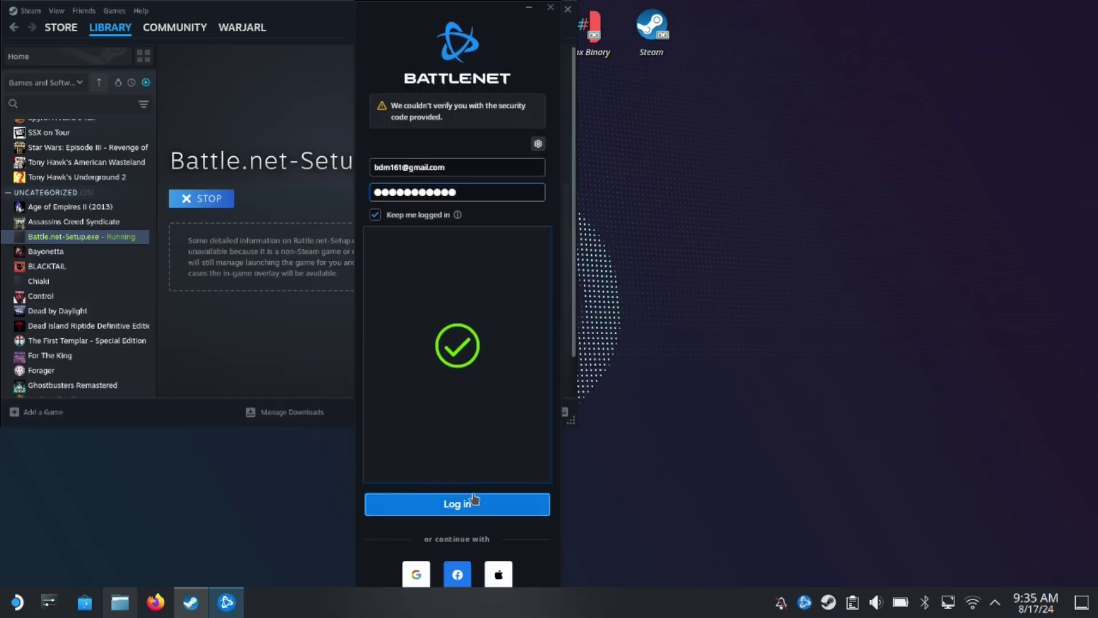
left_click(479, 503)
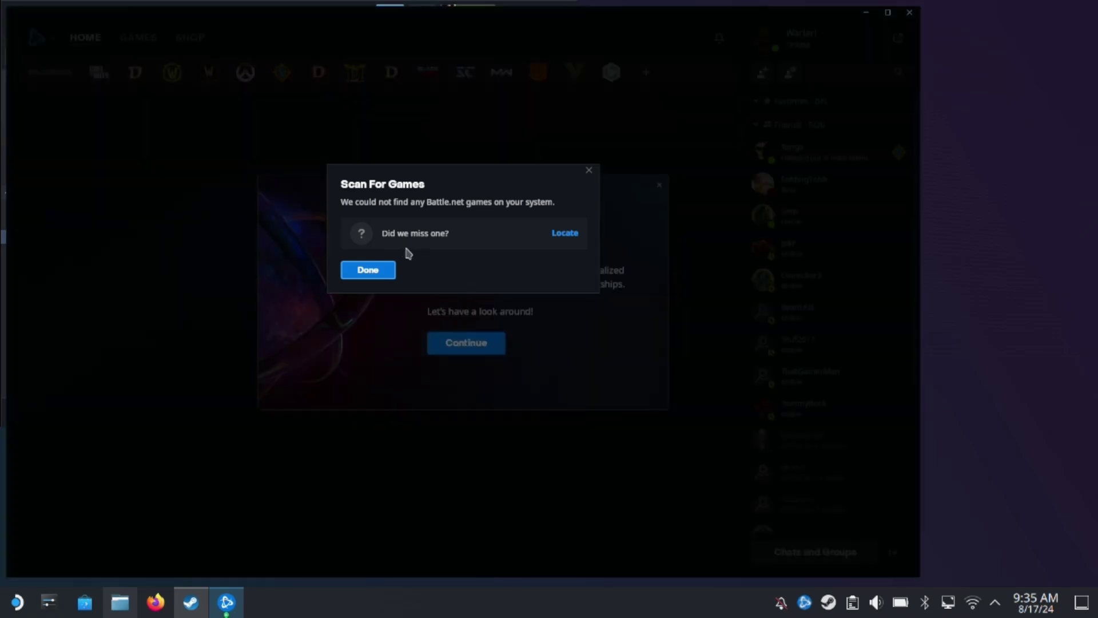
Step: Dismiss the Scan For Games dialog, the Welcome to Battle.net dialog and the Personalize your experience tip
left_click(381, 271)
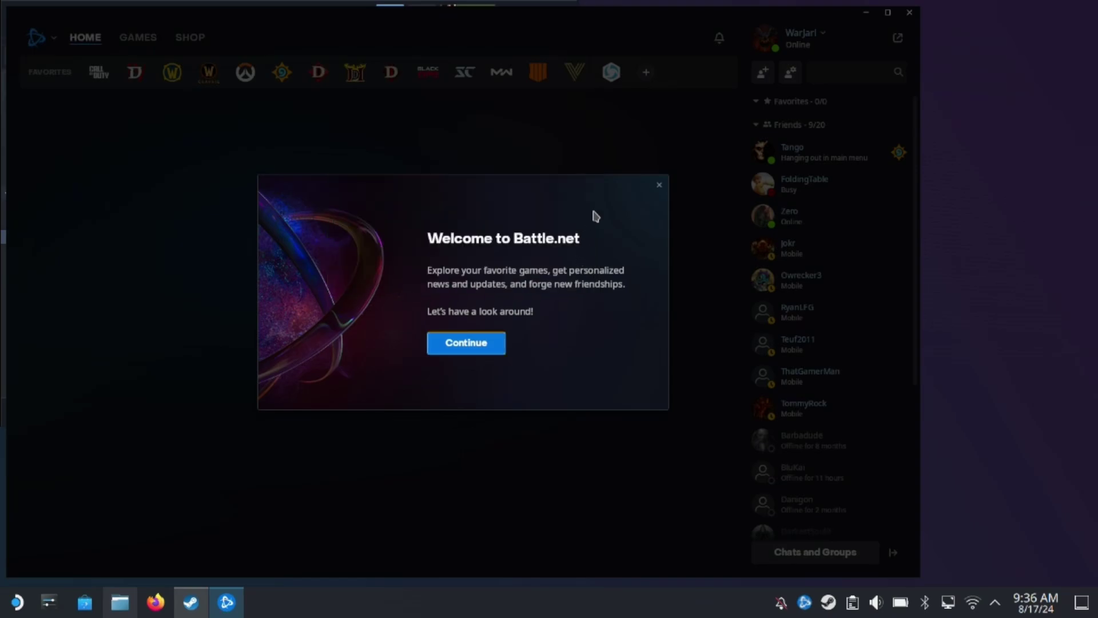
left_click(657, 189)
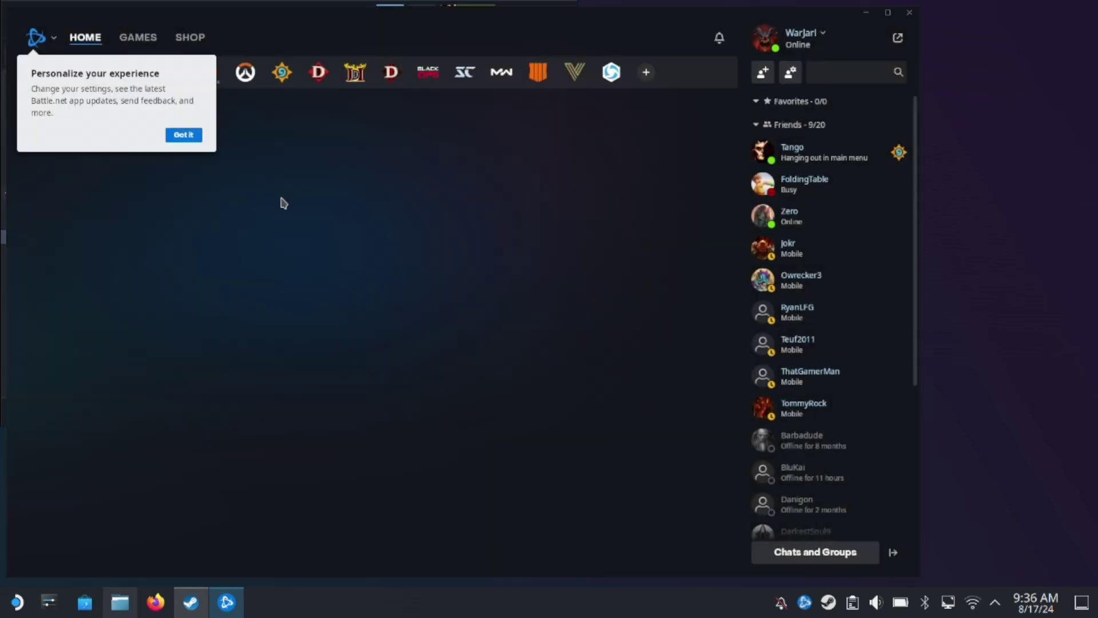
left_click(181, 136)
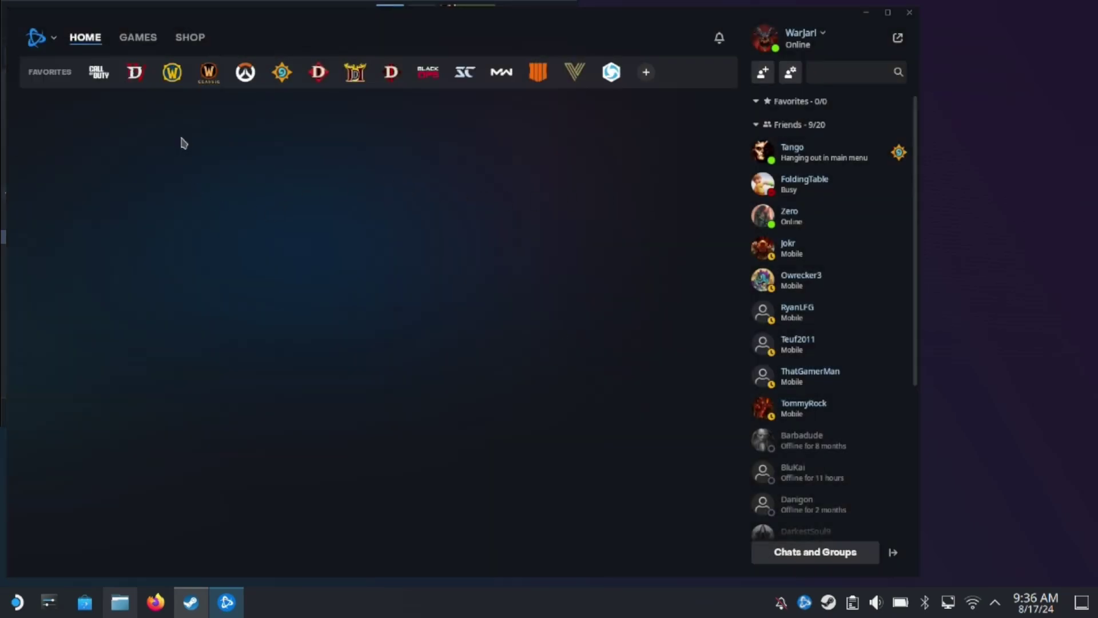
Step: Open the Diablo II: Resurrected page from the favorites and bring up its installation dialog
left_click(45, 41)
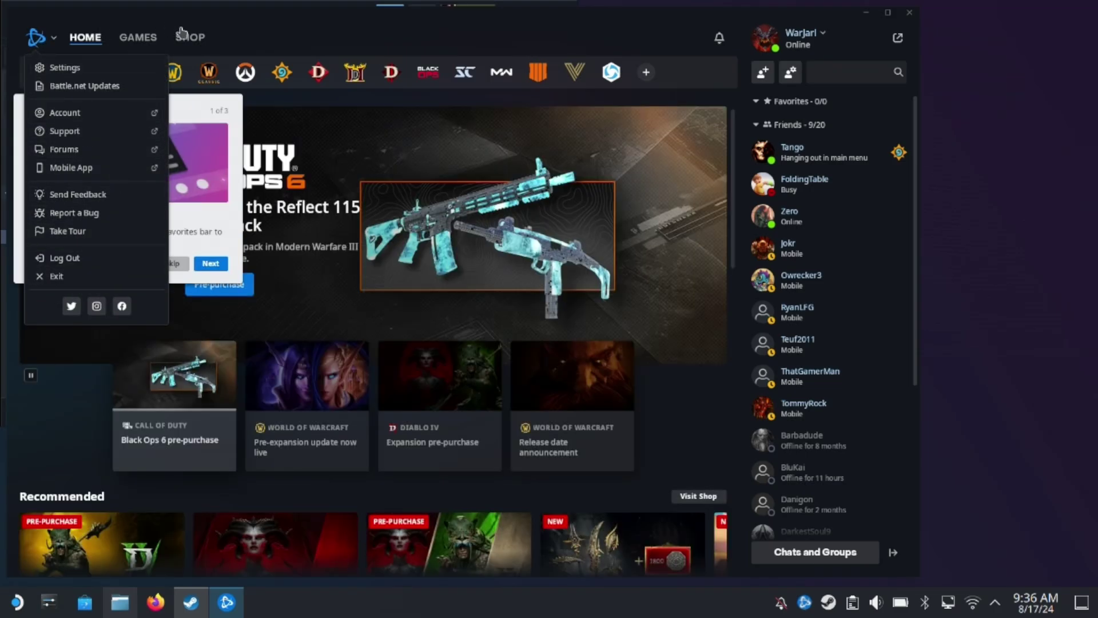
left_click_drag(279, 30, 362, 24)
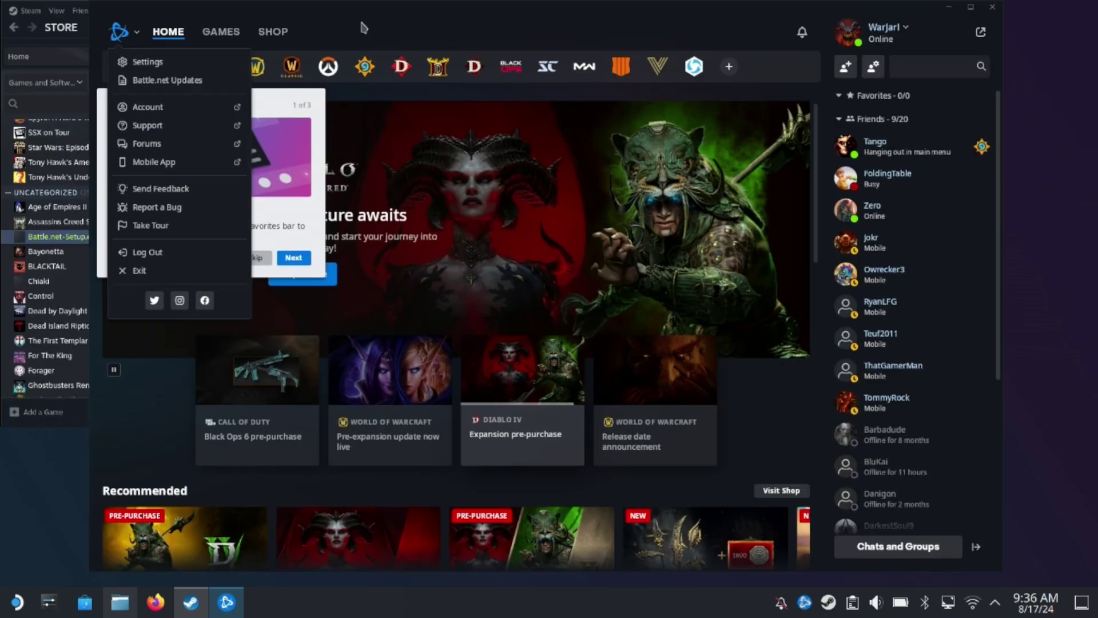
left_click(434, 68)
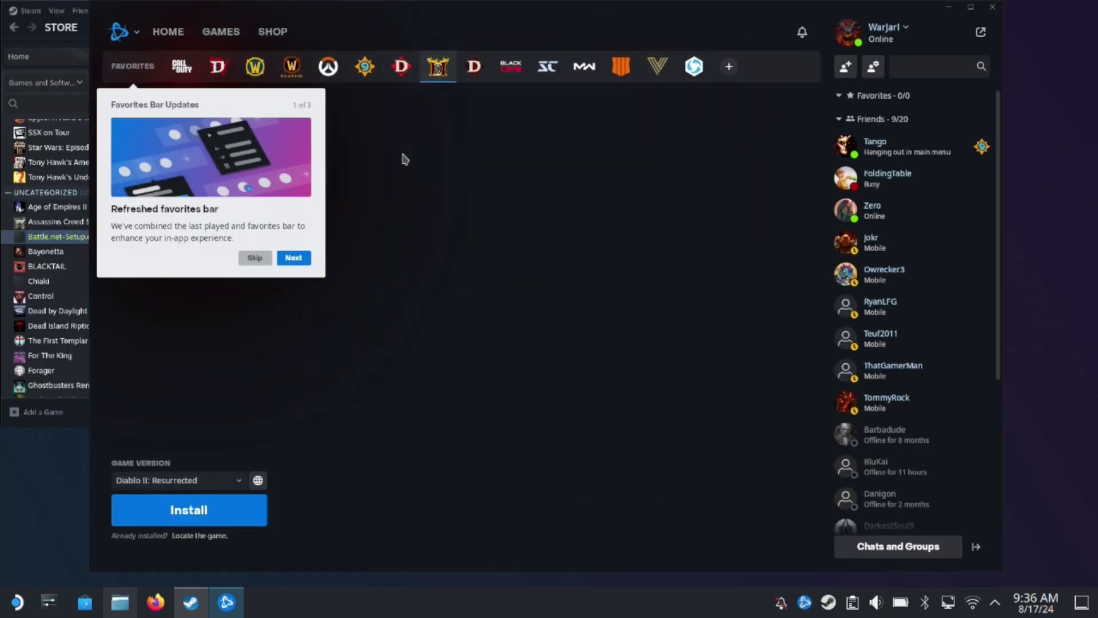
left_click(205, 522)
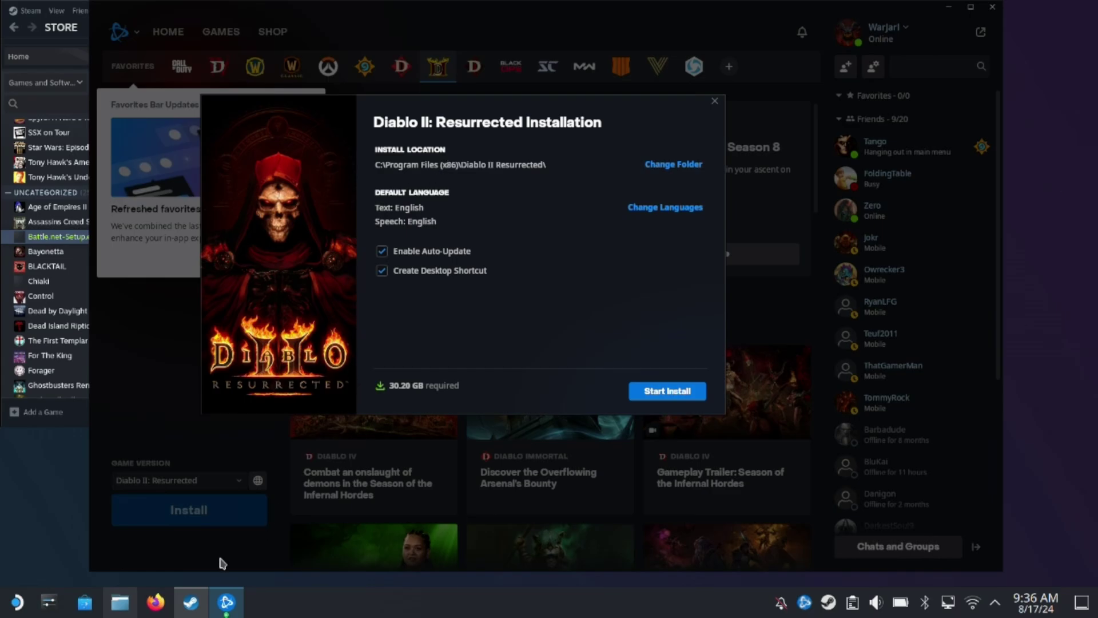
Step: Switch to the Dolphin file manager, create a folder named Diablo2R inside Games/BattleNet, and minimize the file manager
left_click(120, 602)
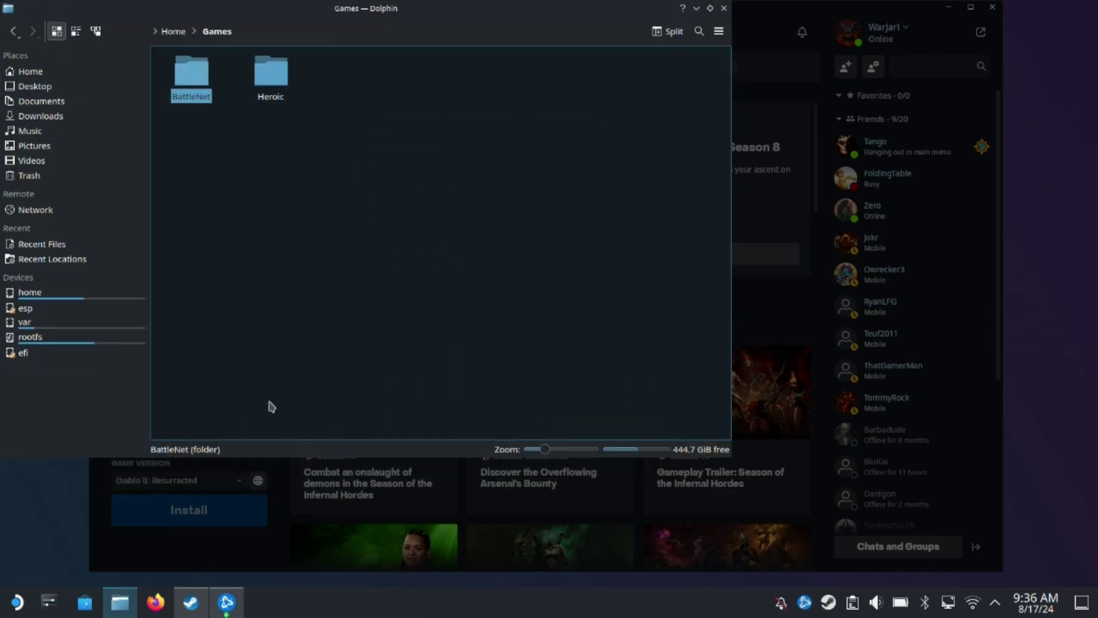
double_click(195, 79)
right_click(258, 102)
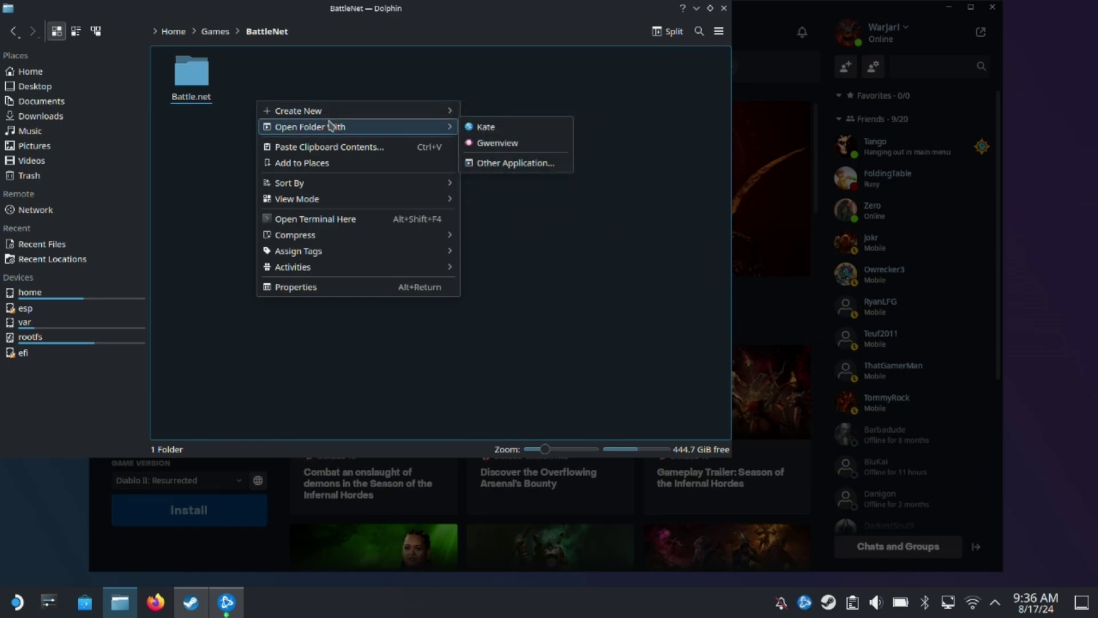
mouse_move(429, 113)
left_click(480, 113)
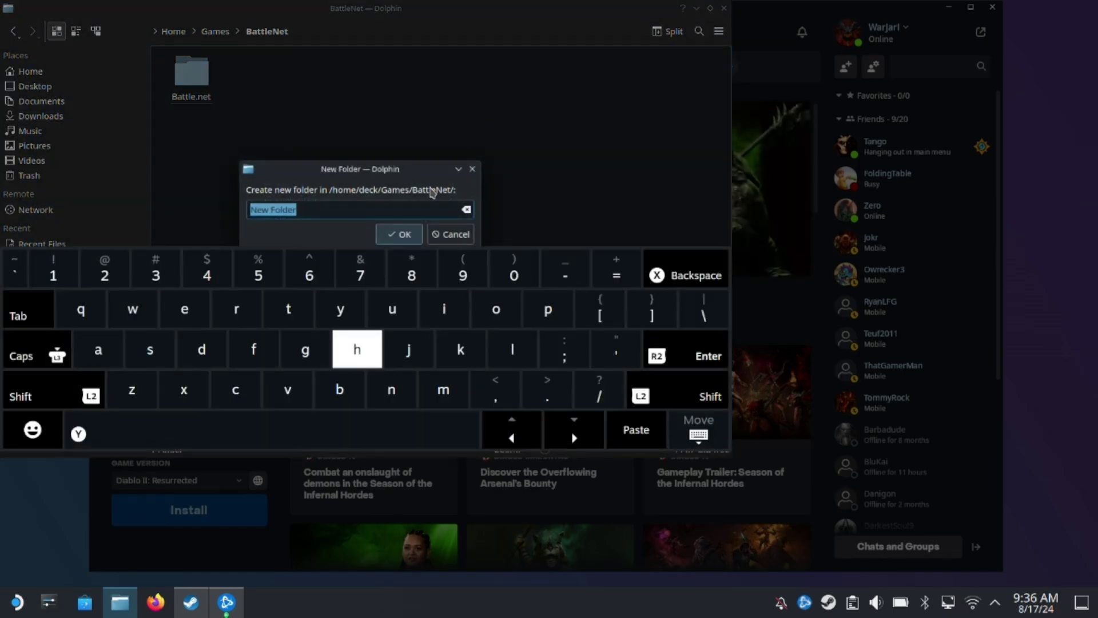
type("D")
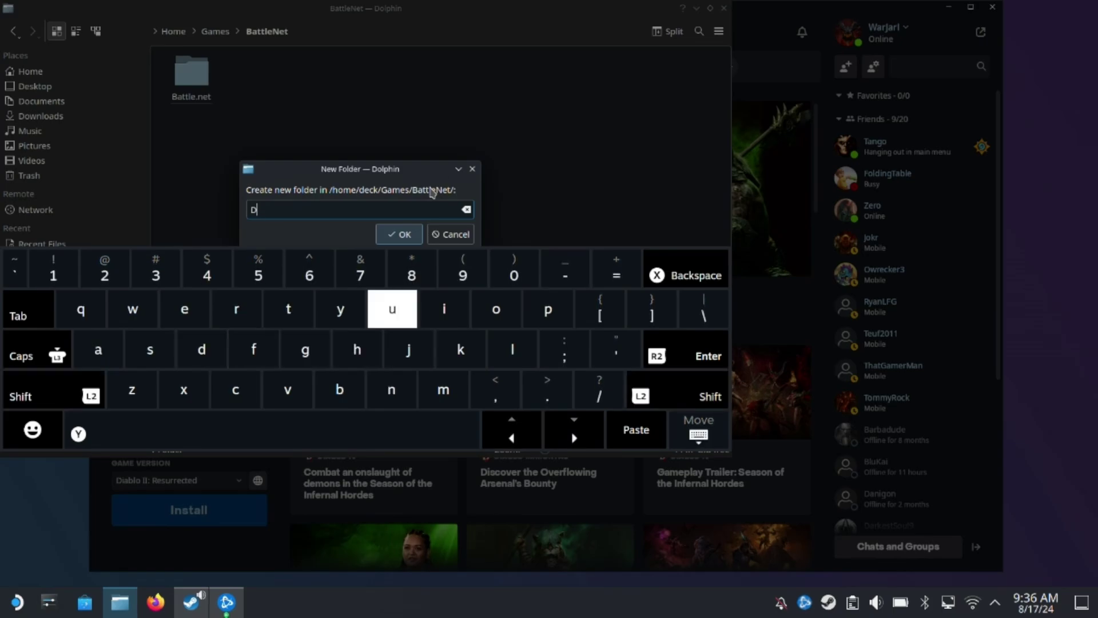
type("i")
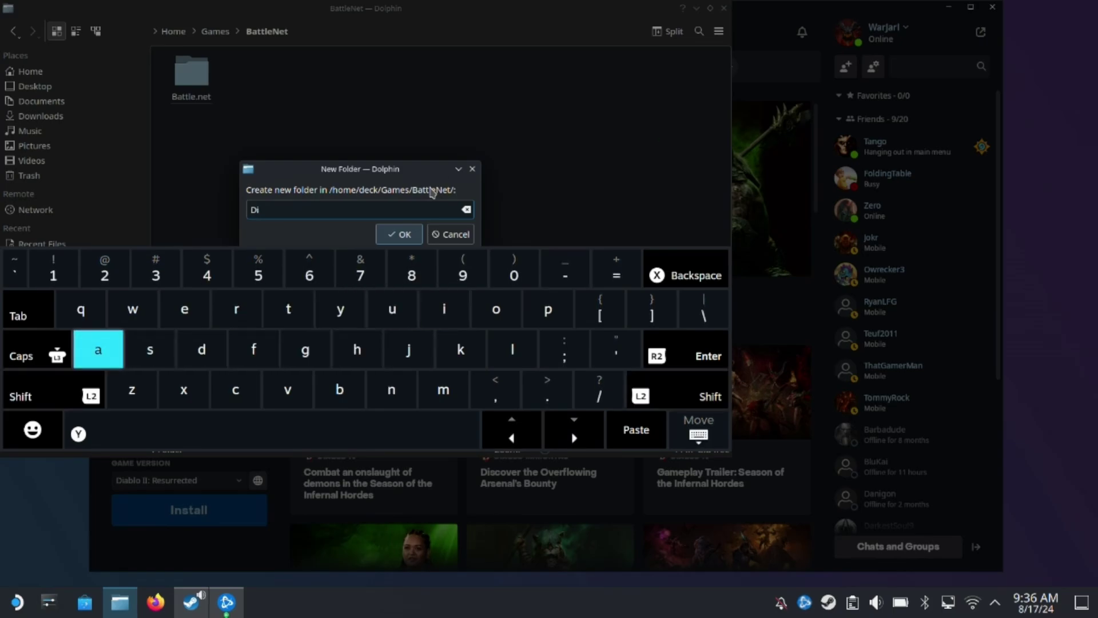
type("ab")
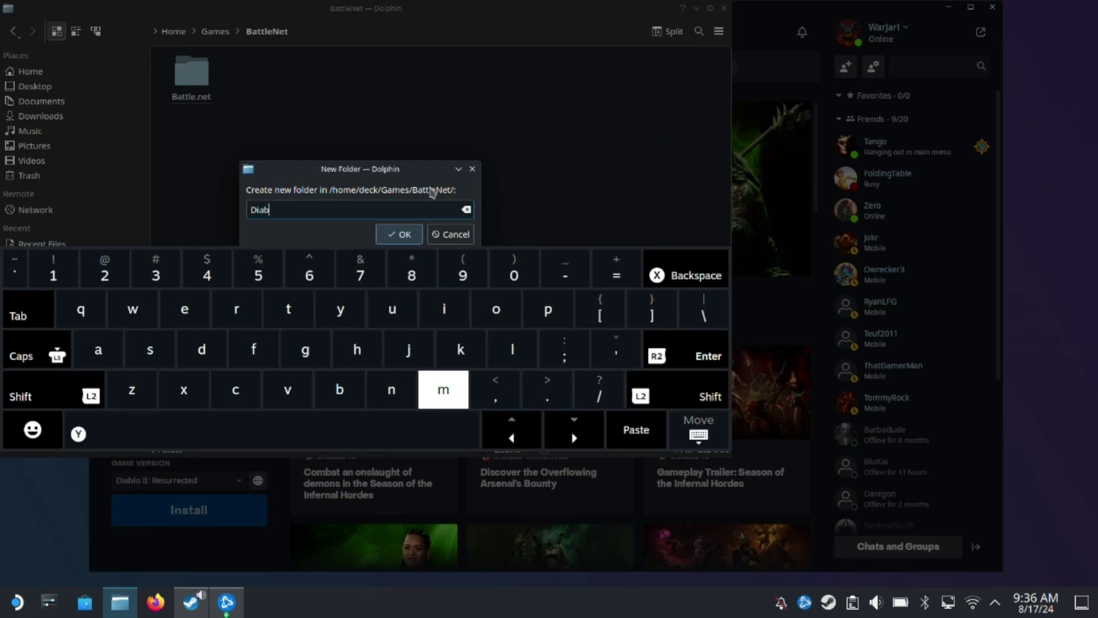
type("lo")
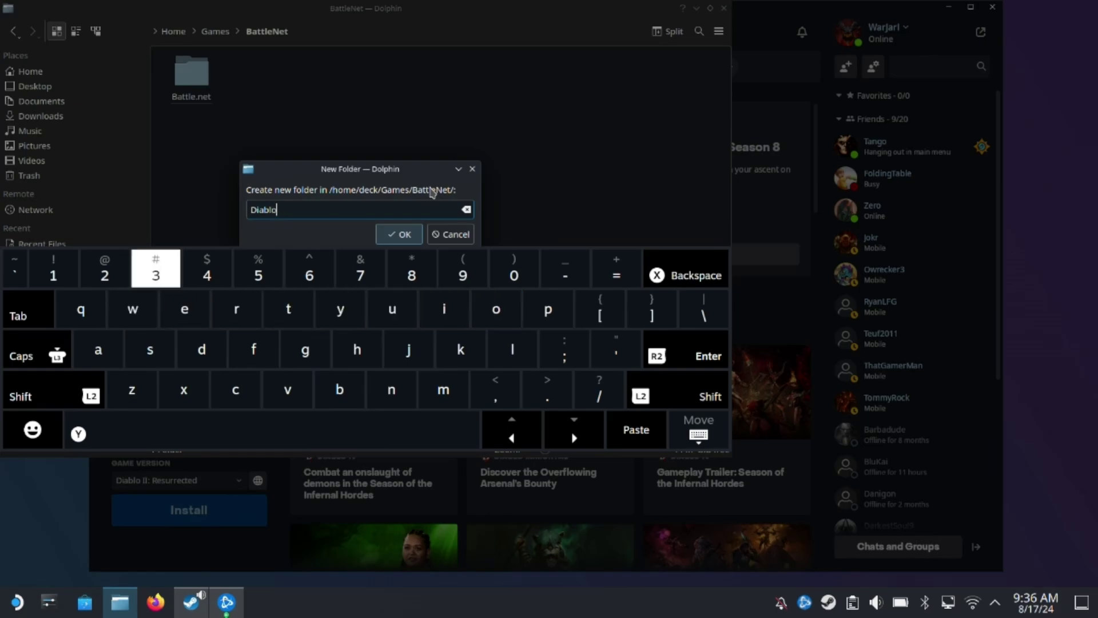
type("2R")
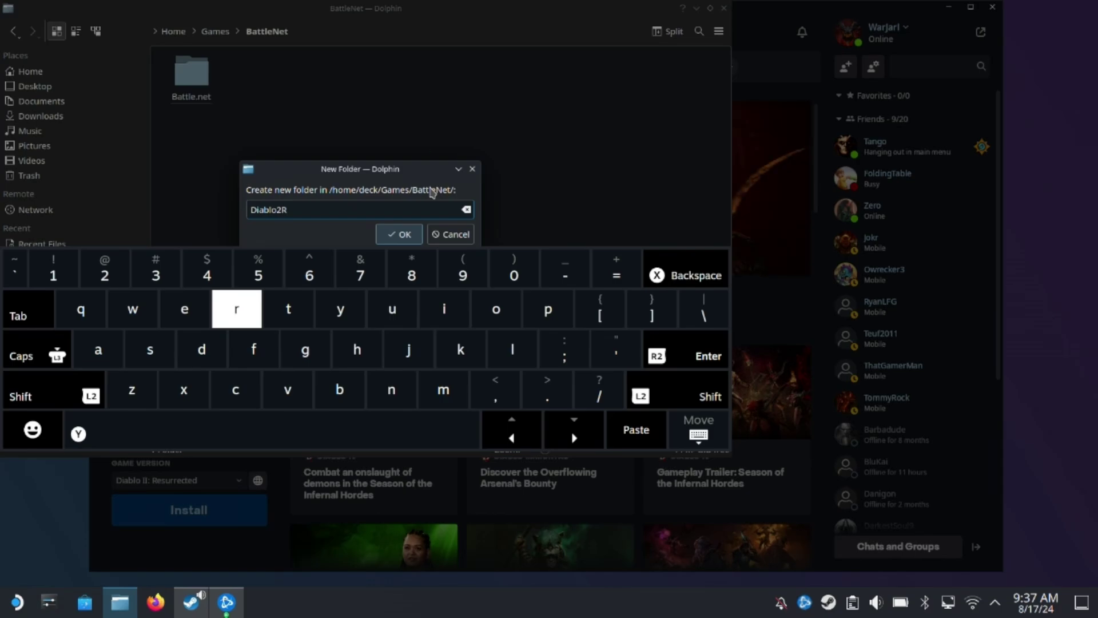
left_click(406, 240)
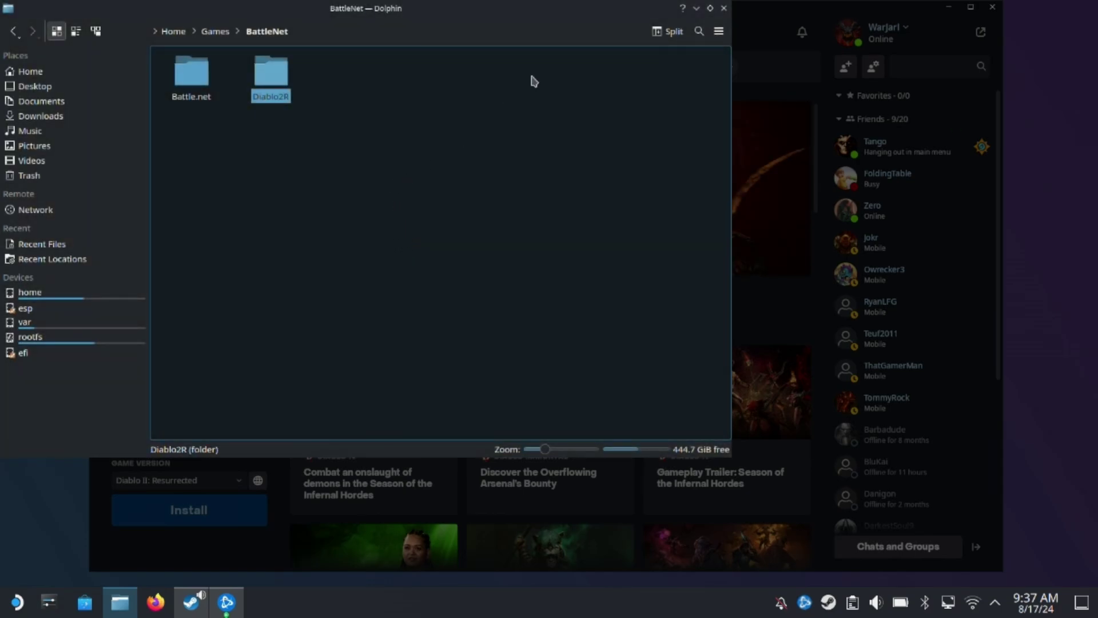
left_click(696, 8)
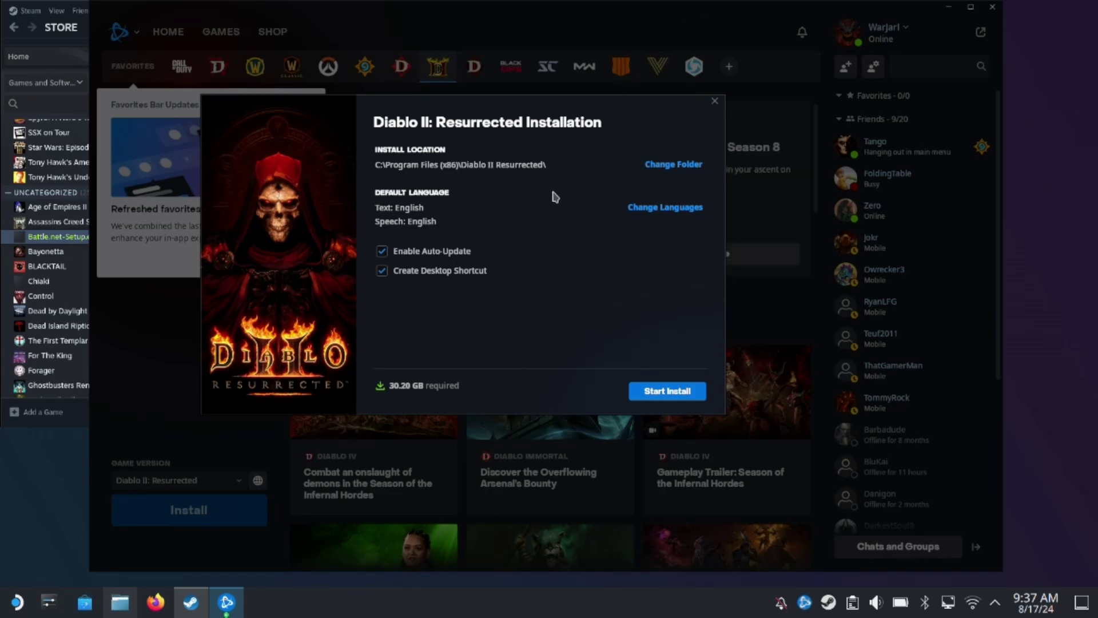
Step: Set the Diablo II: Resurrected install location to Z:\home\deck\Games\BattleNet\Diablo2R and start the installation
left_click(668, 167)
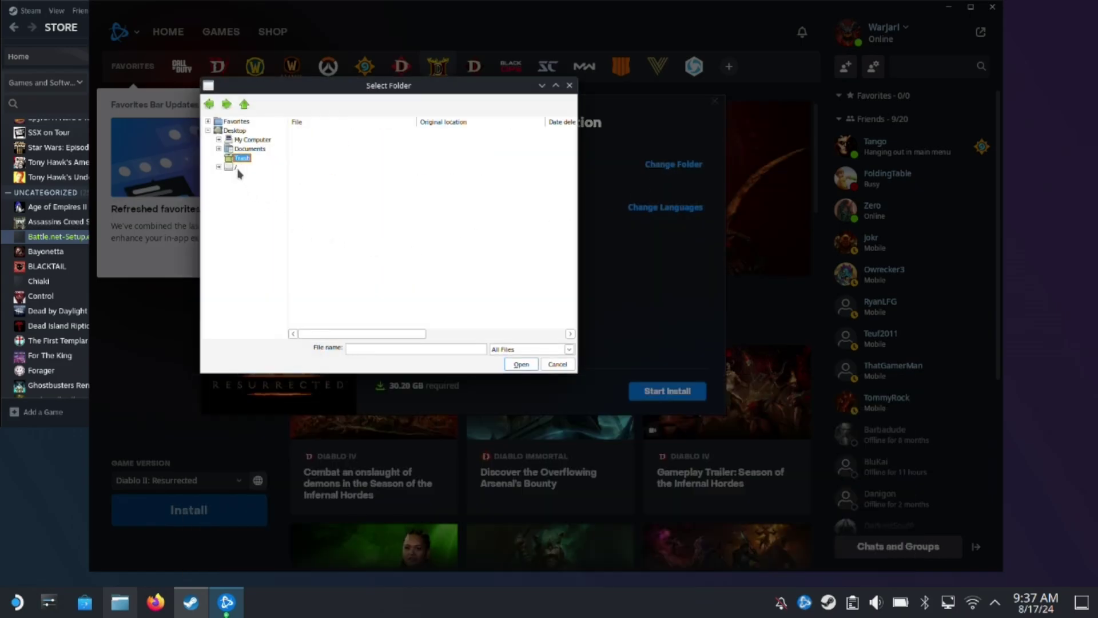
left_click(231, 167)
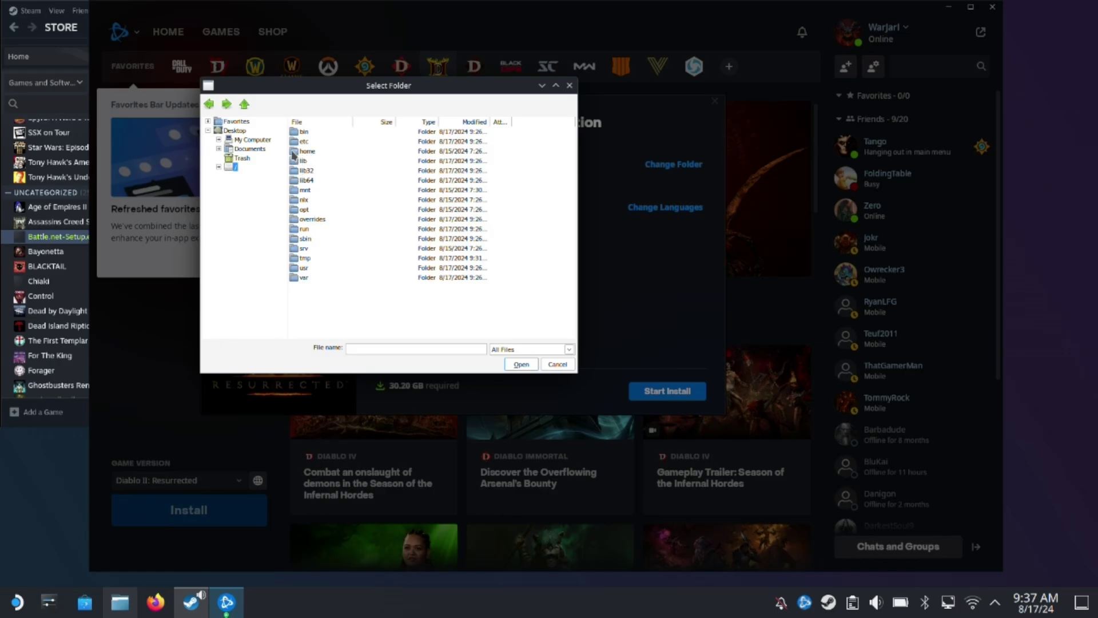
left_click(295, 154)
double_click(296, 152)
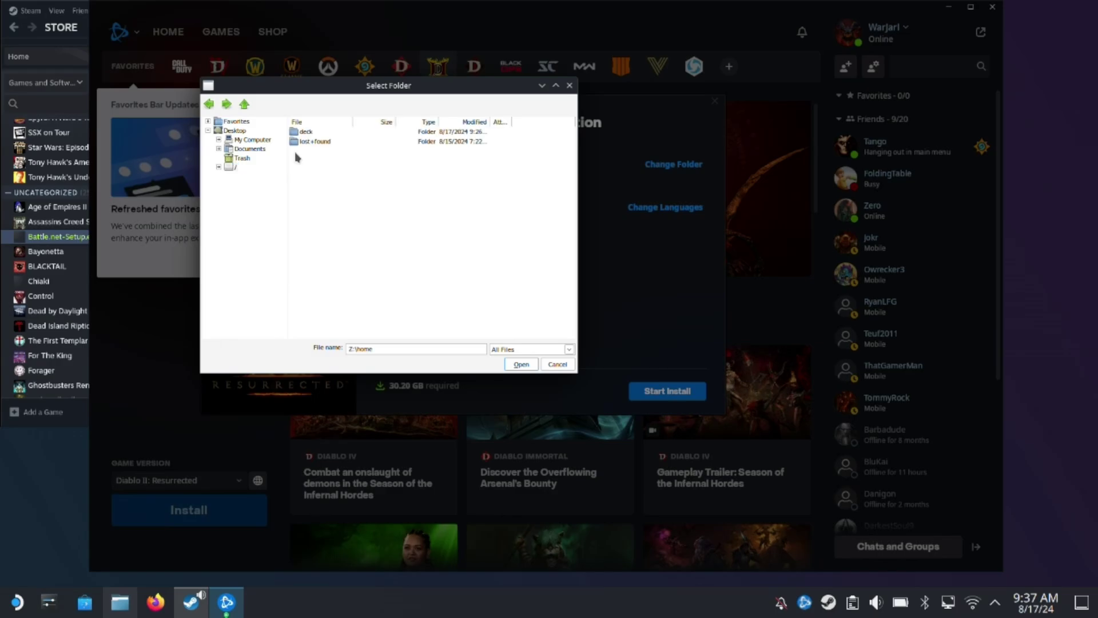
double_click(293, 133)
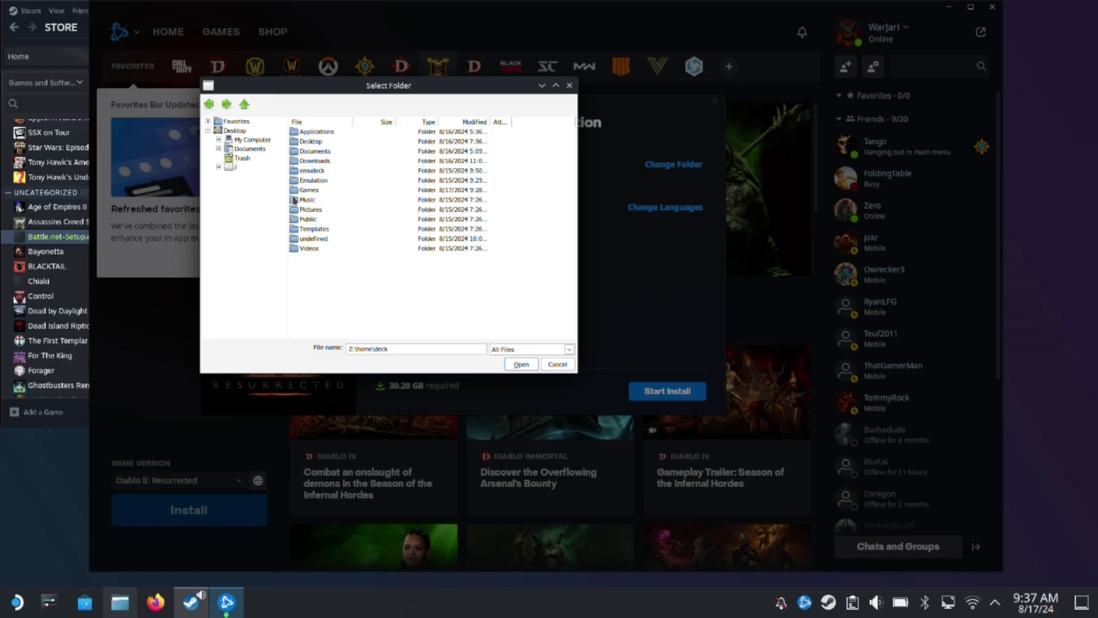
left_click(293, 193)
double_click(292, 192)
double_click(309, 133)
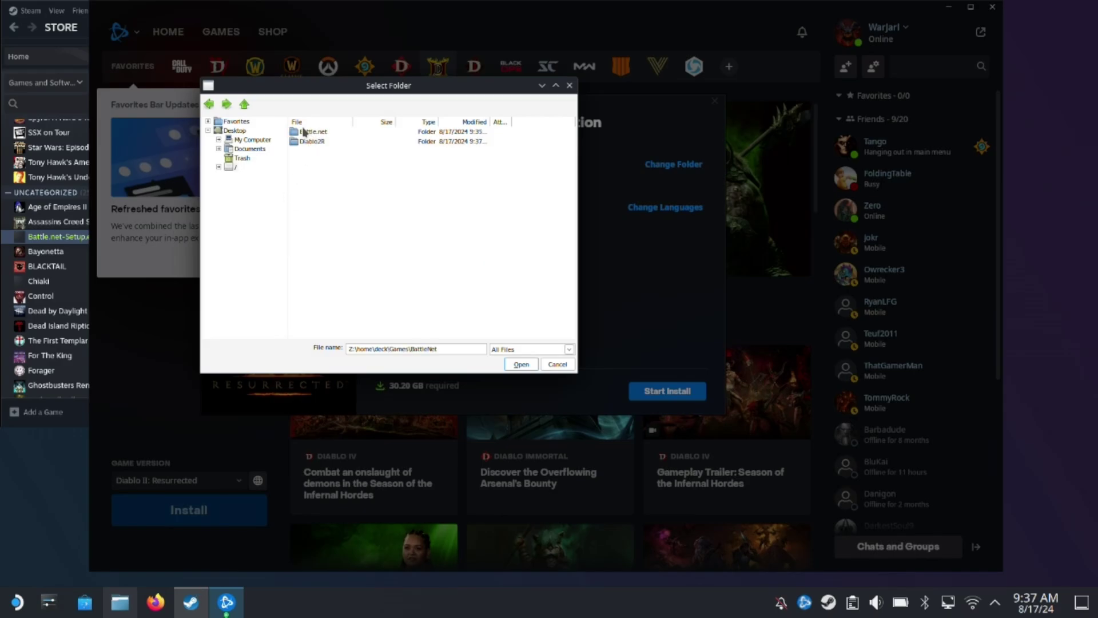
left_click(312, 141)
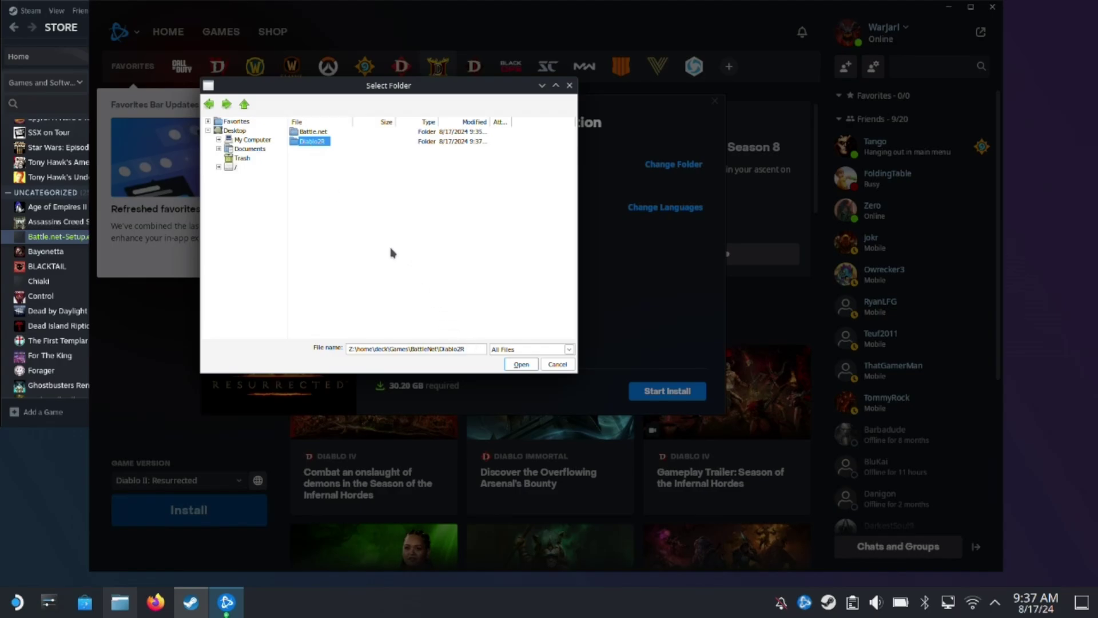
left_click(521, 364)
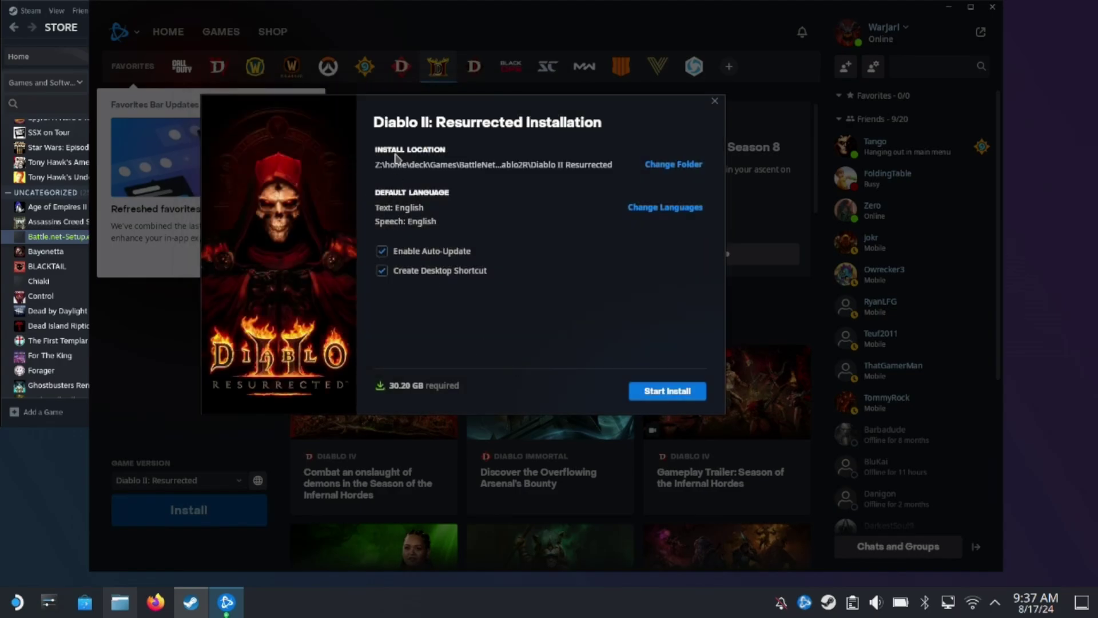
left_click(653, 393)
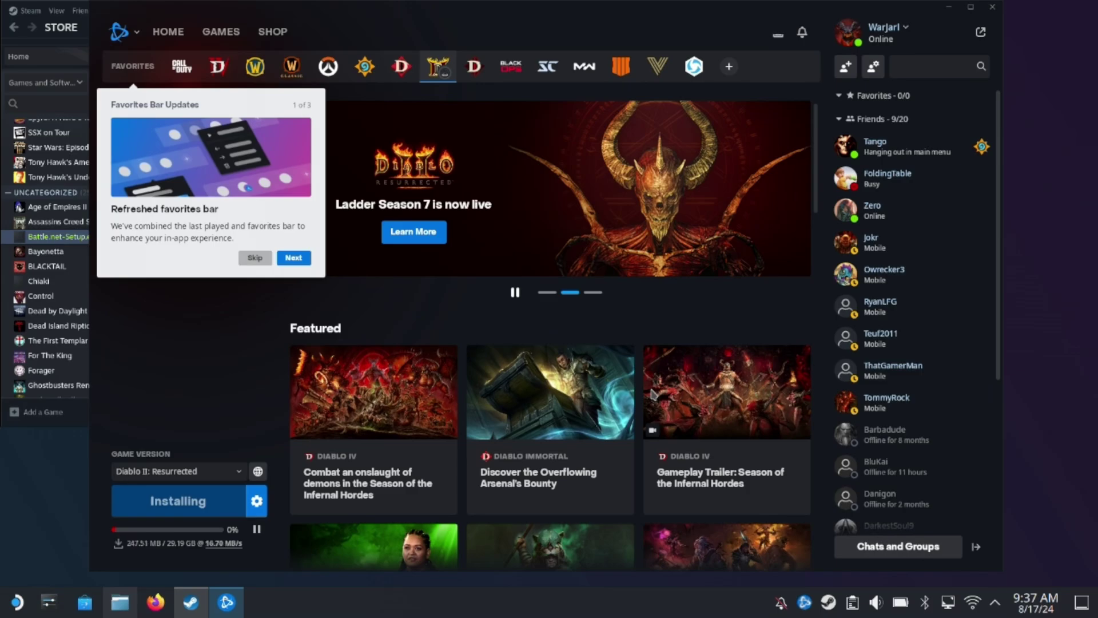
Step: Close Battle.net completely, choosing Exit application instead of minimizing to the system tray
left_click(742, 81)
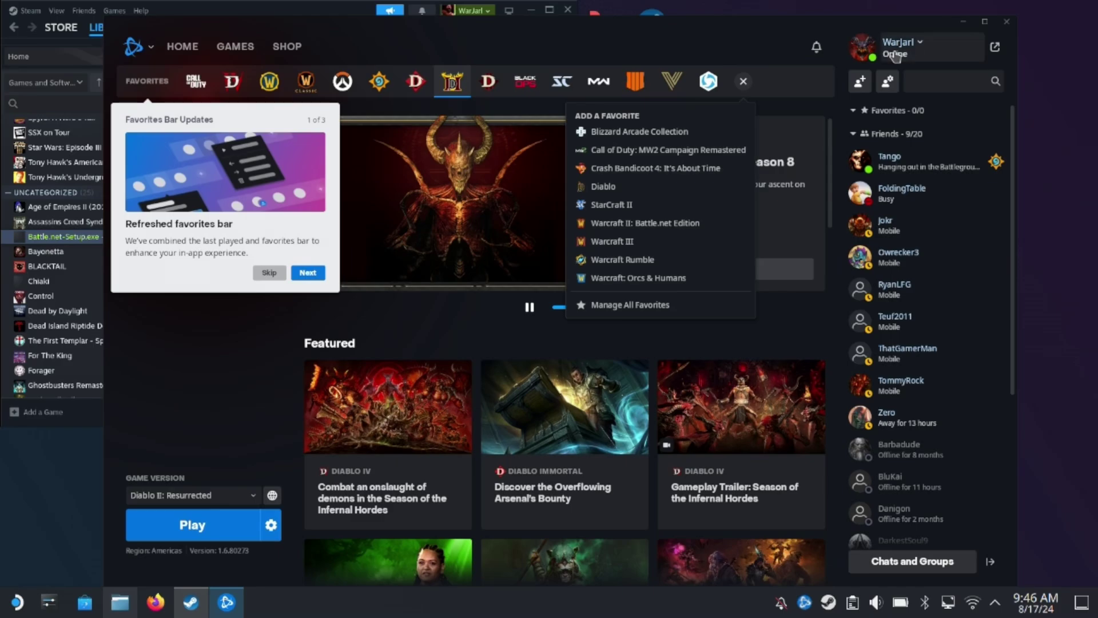
left_click(1008, 24)
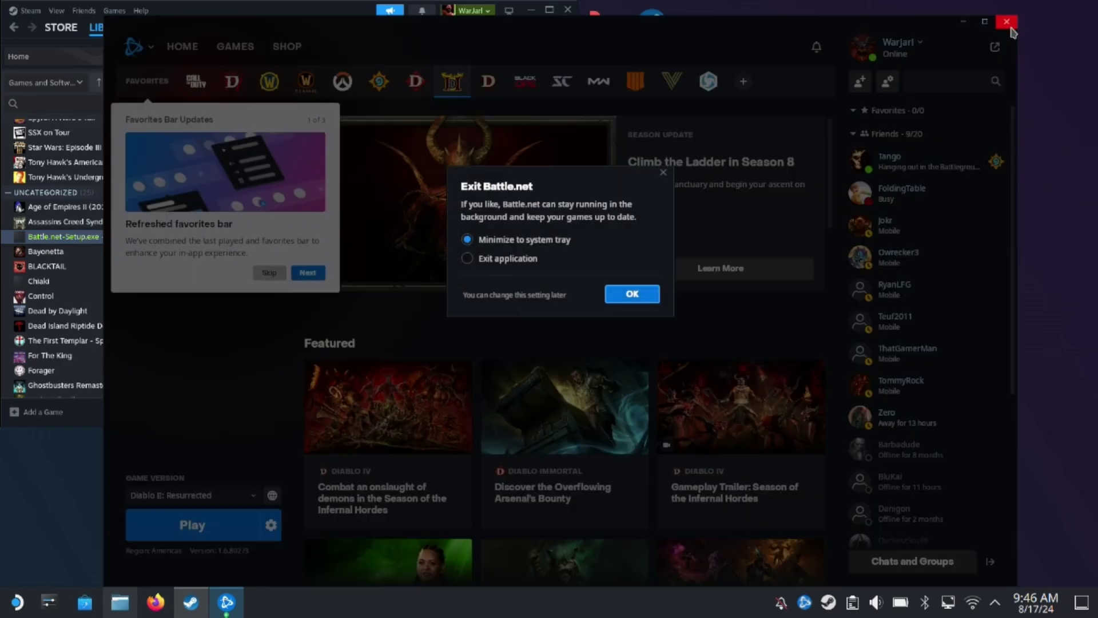
left_click(530, 260)
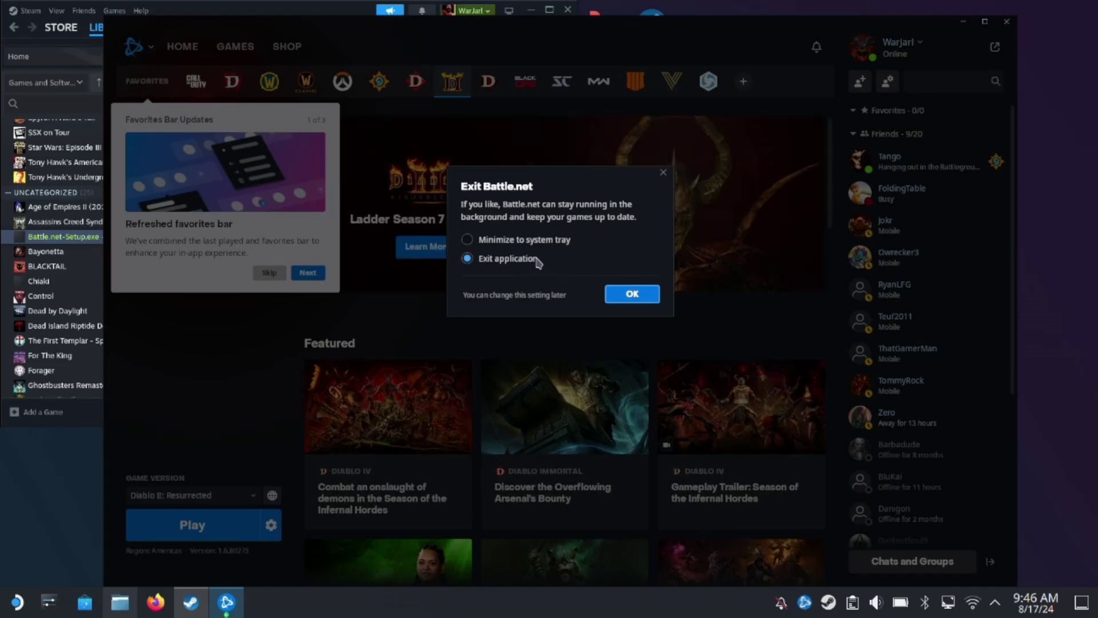
left_click(625, 294)
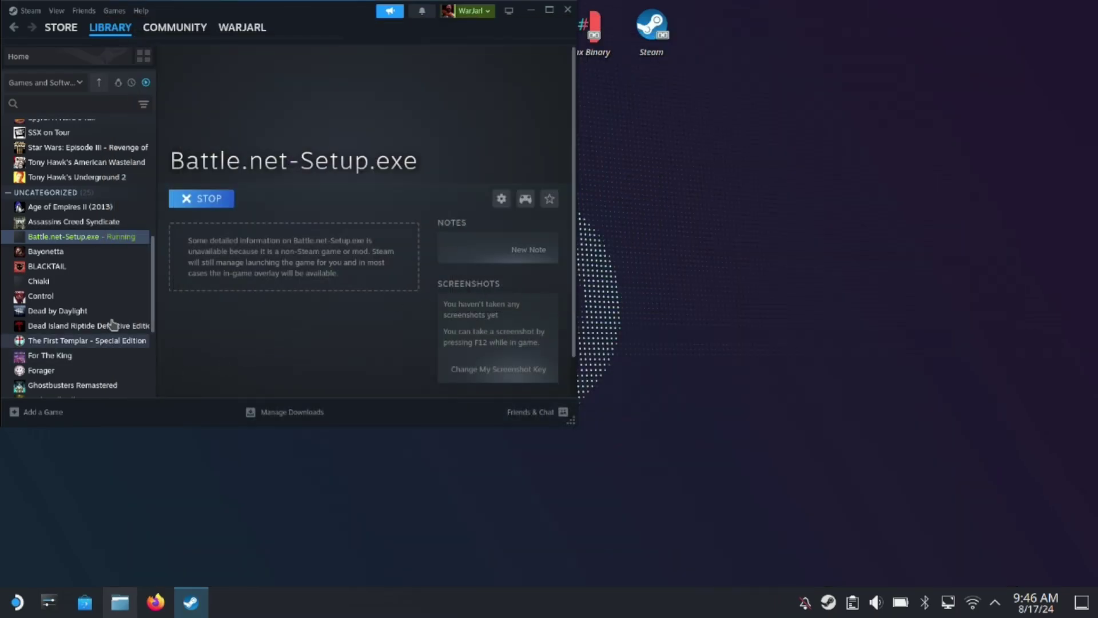
Step: Remove the non-Steam game Battle.net-Setup.exe from the Steam library
right_click(77, 241)
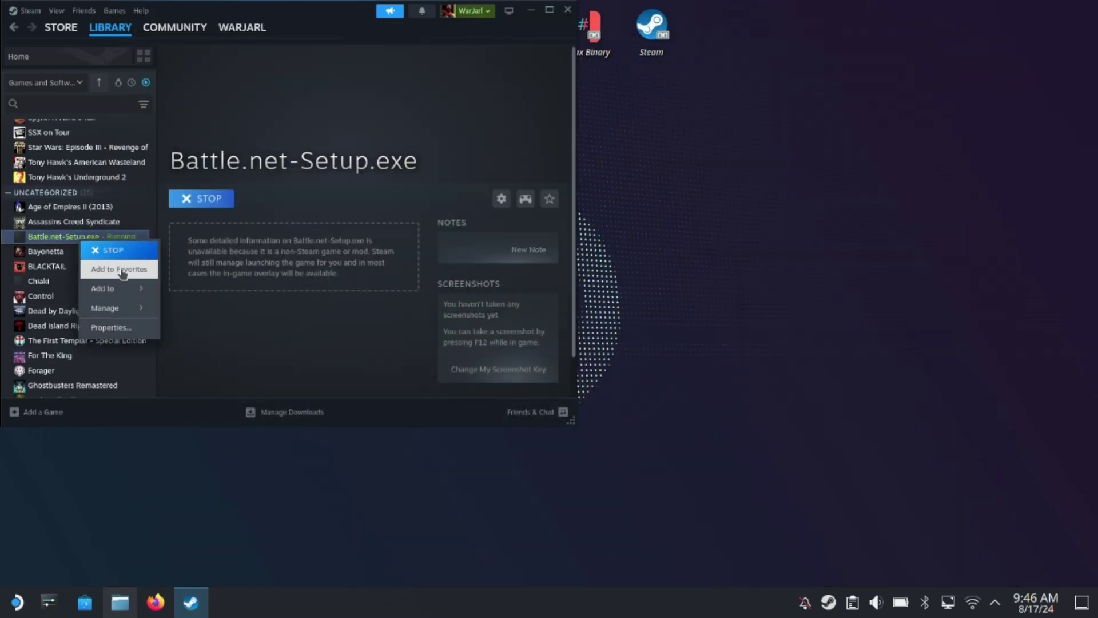
mouse_move(124, 309)
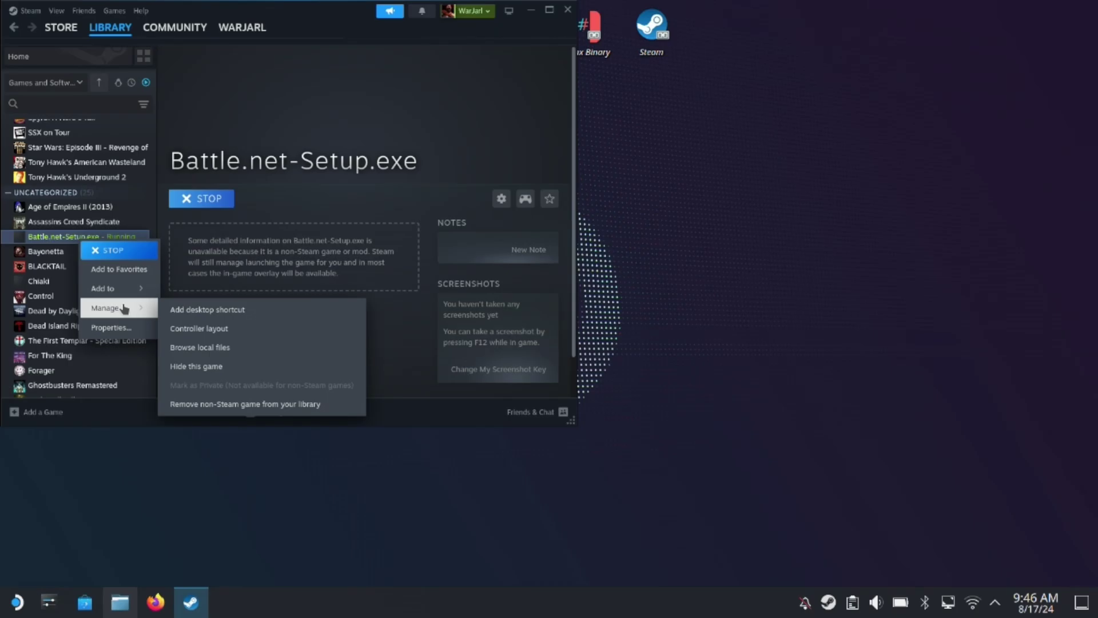
left_click(209, 404)
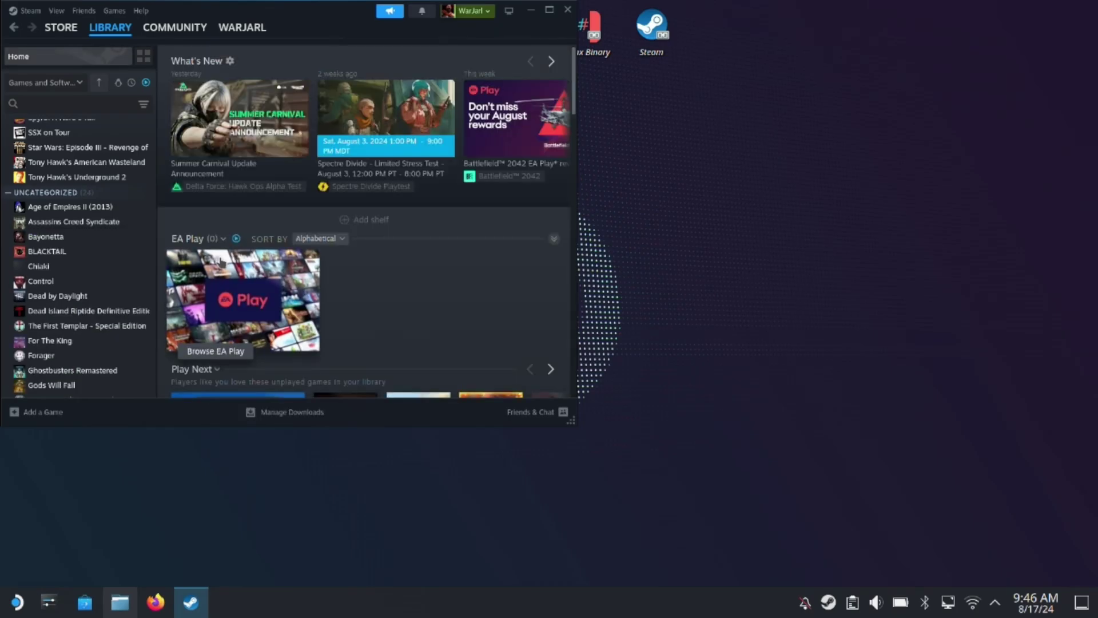
Step: Start adding a non-Steam game to the Steam library and open the file picker for the program
left_click(34, 411)
left_click(72, 361)
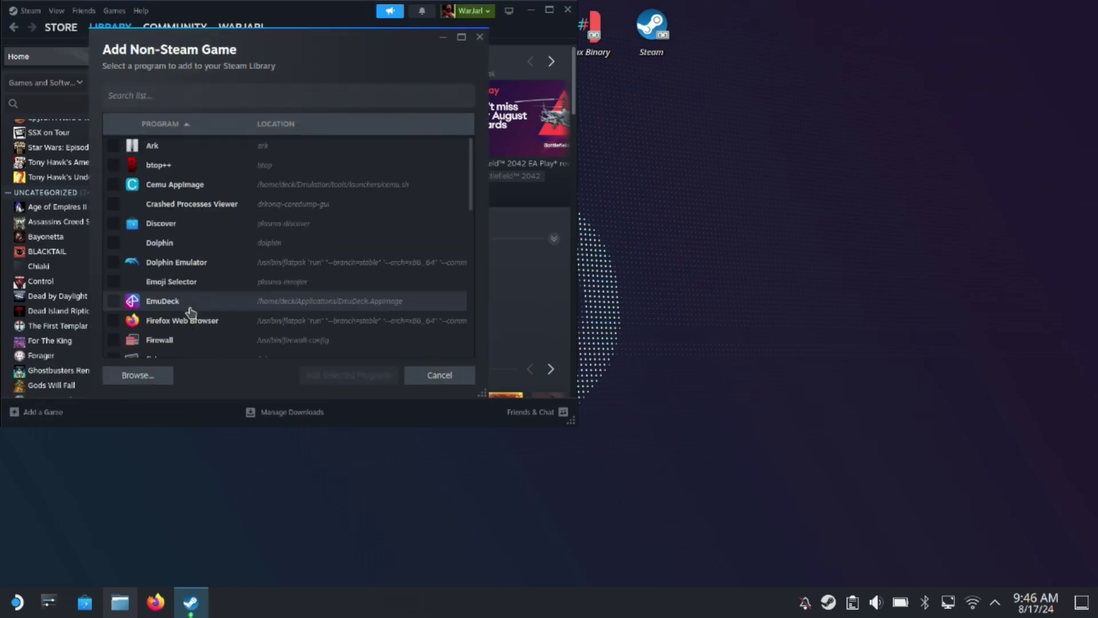
left_click(143, 375)
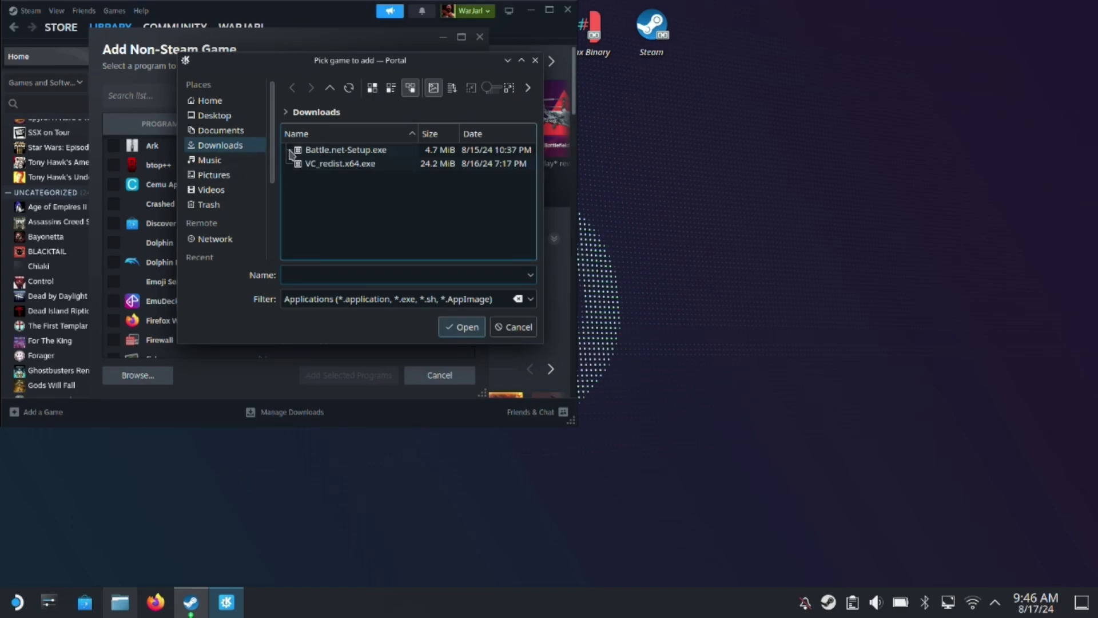
Step: Browse the file picker to the Battle.net program folder inside /home/deck/Games/BattleNet
scroll(215, 235, "down", 3)
left_click(207, 221)
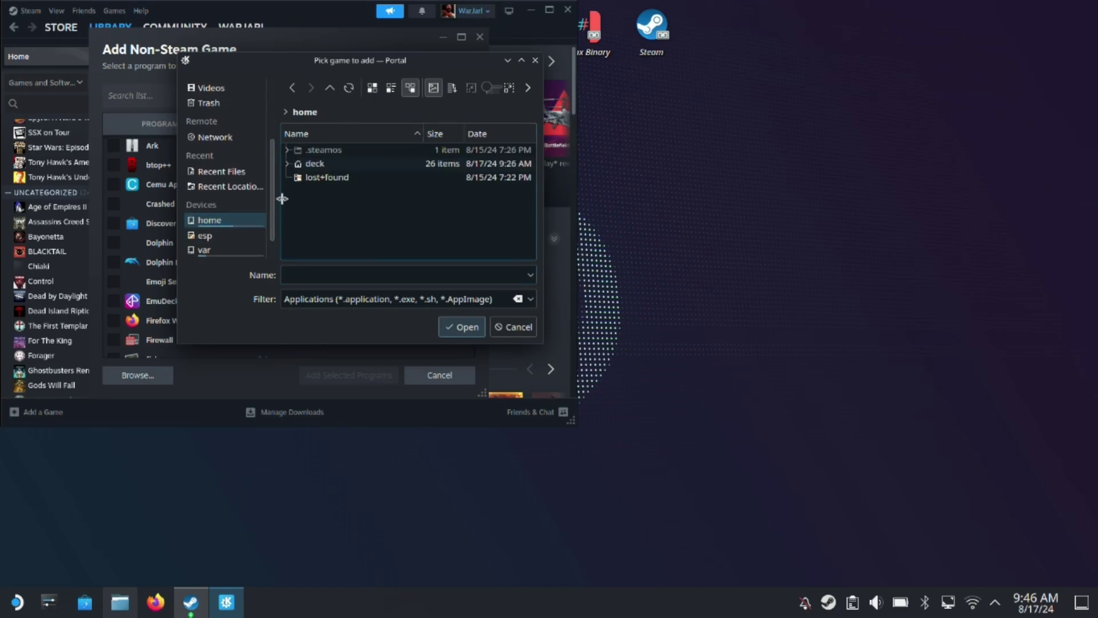
left_click(288, 164)
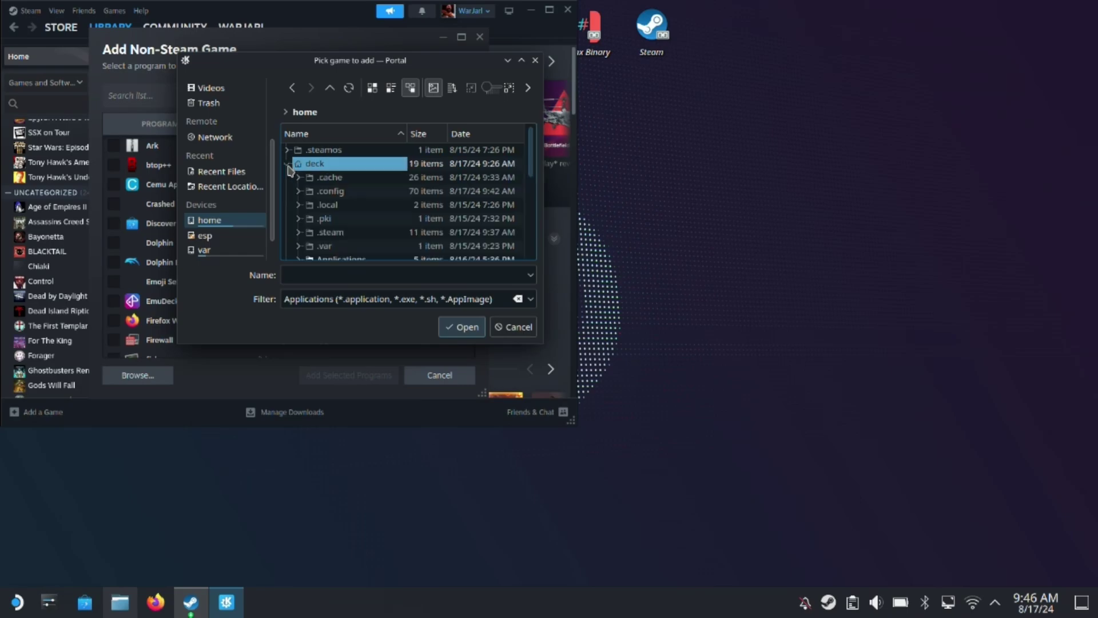
left_click_drag(536, 163, 525, 214)
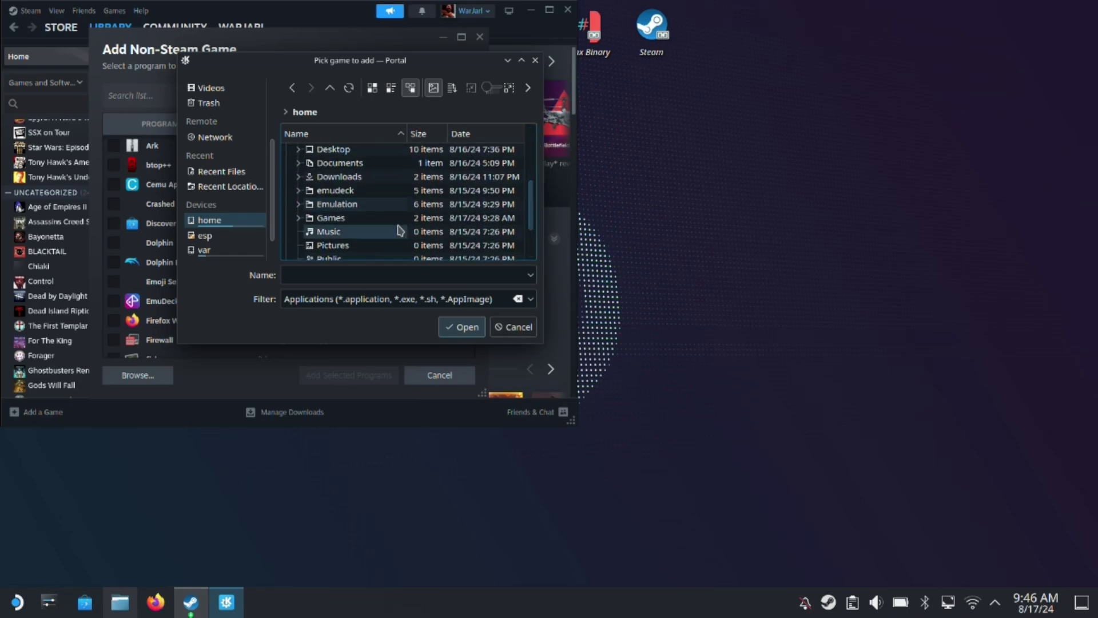
left_click(298, 204)
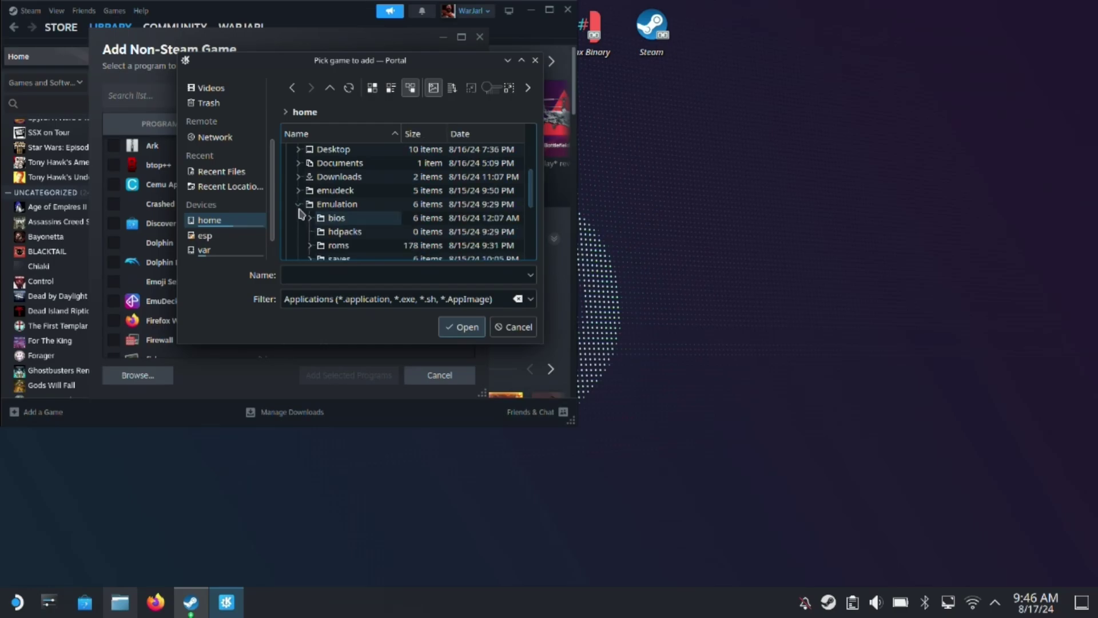
left_click(299, 210)
left_click(298, 217)
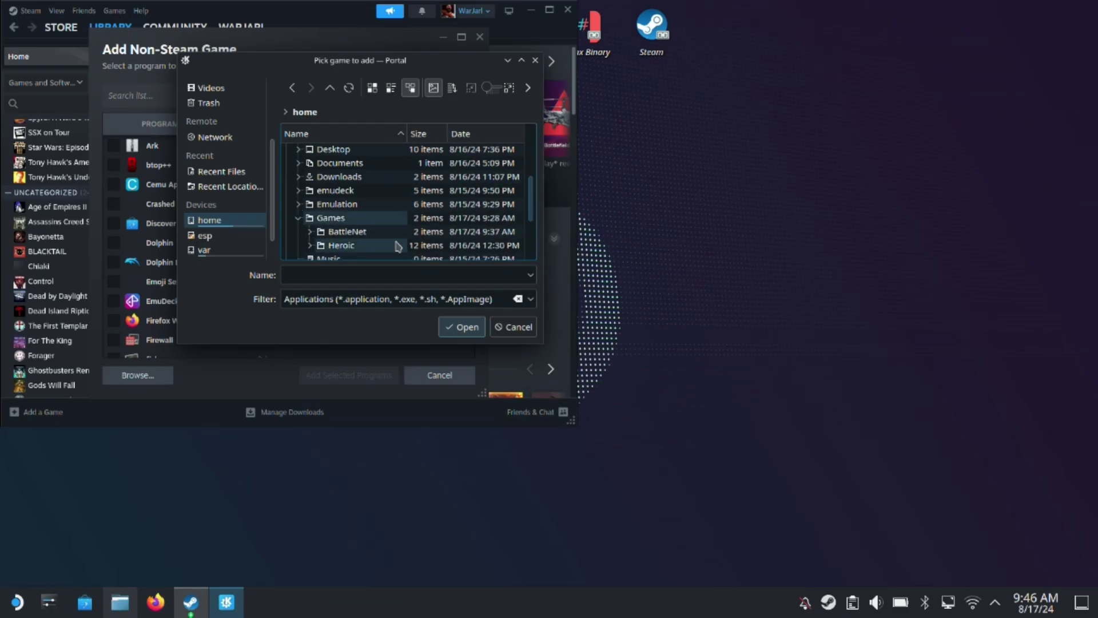
left_click(310, 232)
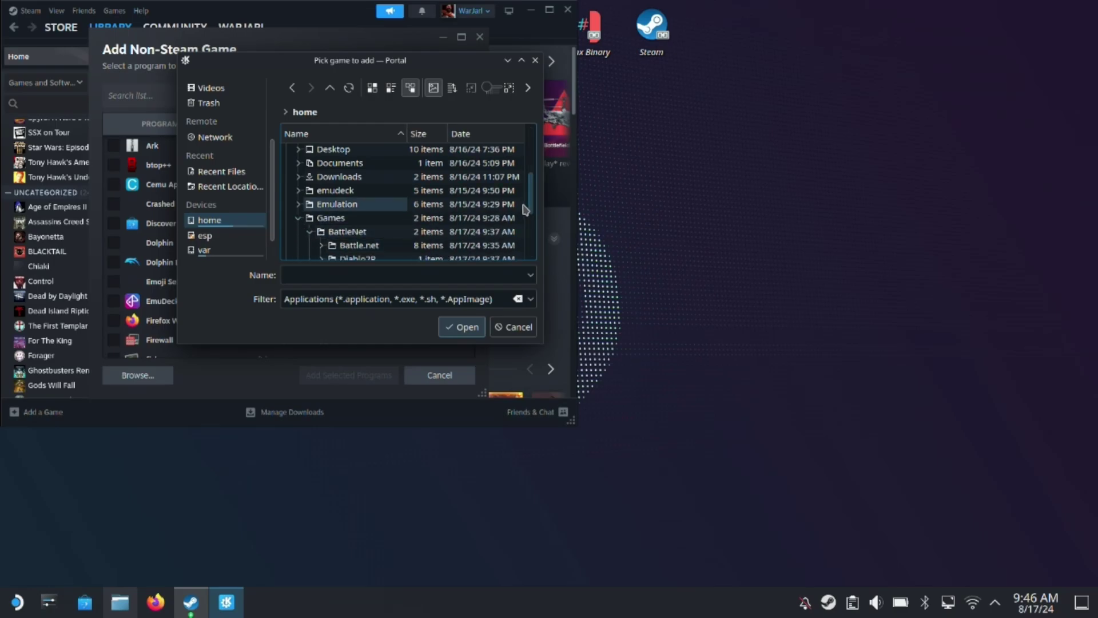
scroll(529, 208, "down", 1)
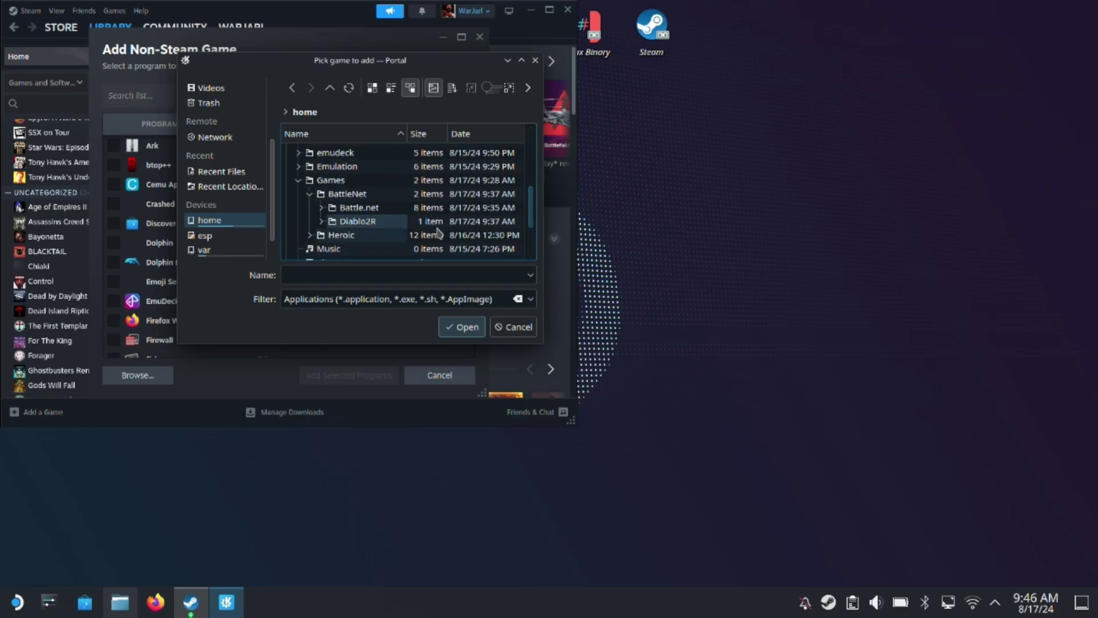
left_click(328, 207)
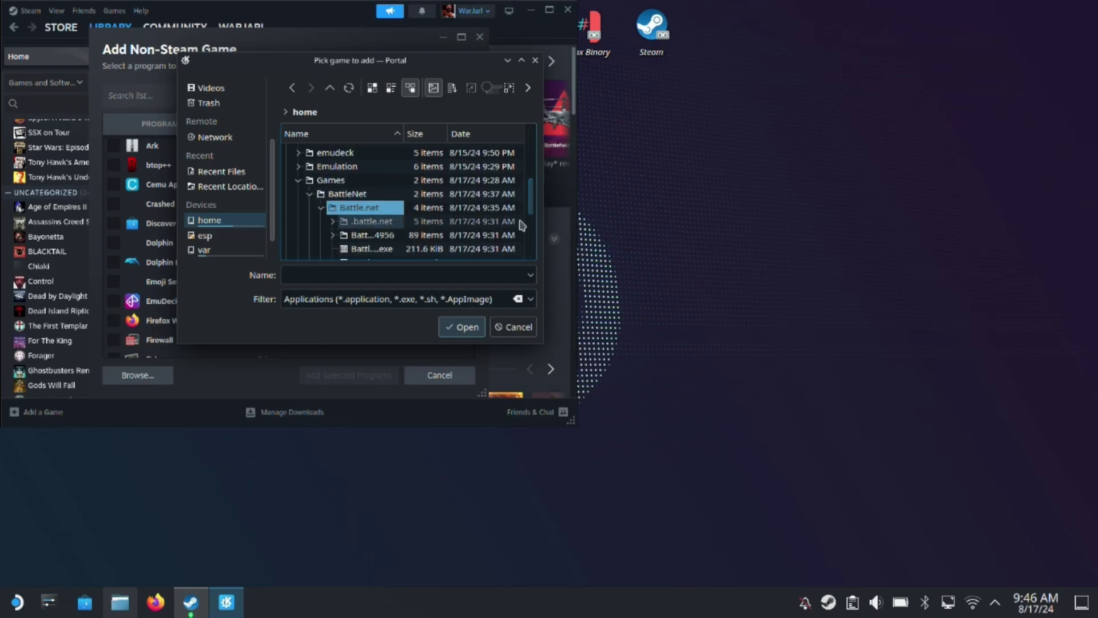
scroll(531, 220, "down", 2)
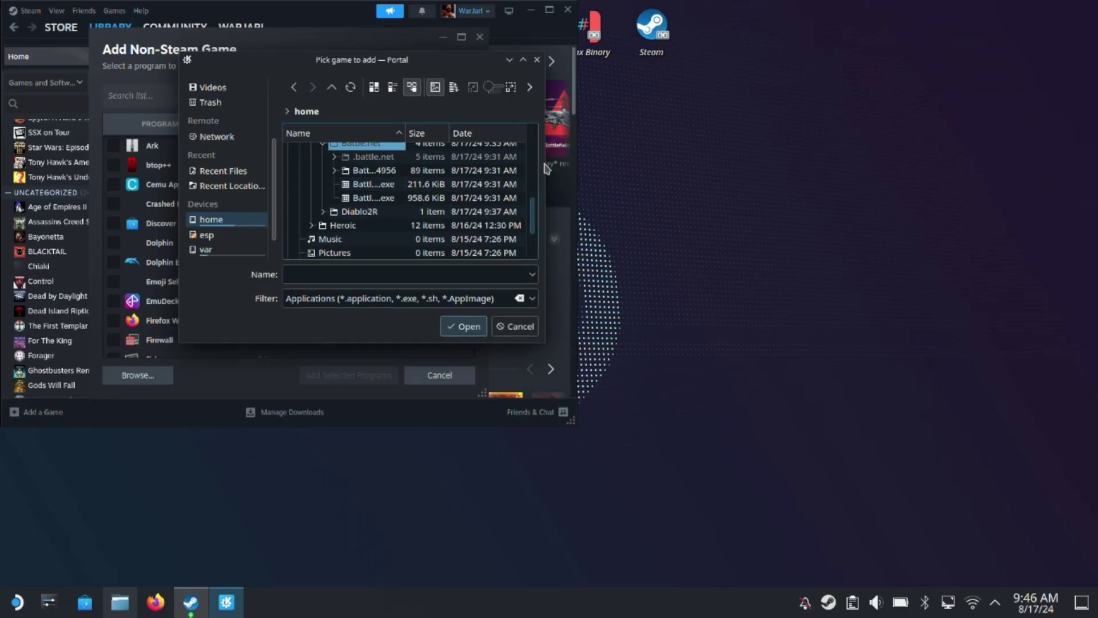
Step: Choose Battle.net Launcher.exe from the Battle.net folder and add it to the Steam library as a non-Steam game
left_click_drag(546, 163, 599, 169)
left_click(421, 194)
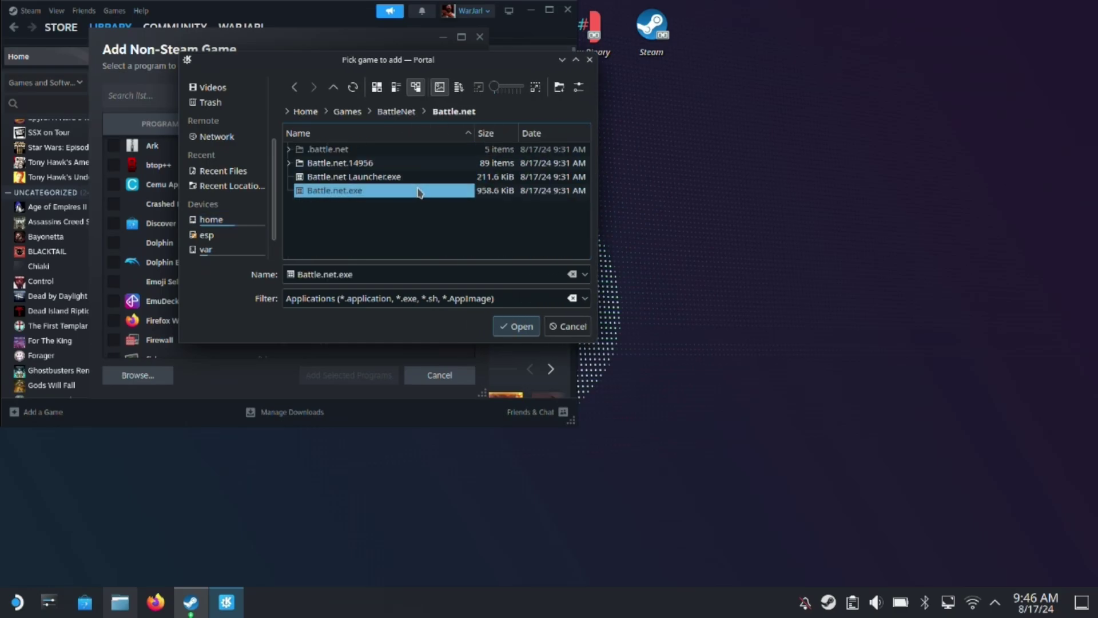
left_click(343, 177)
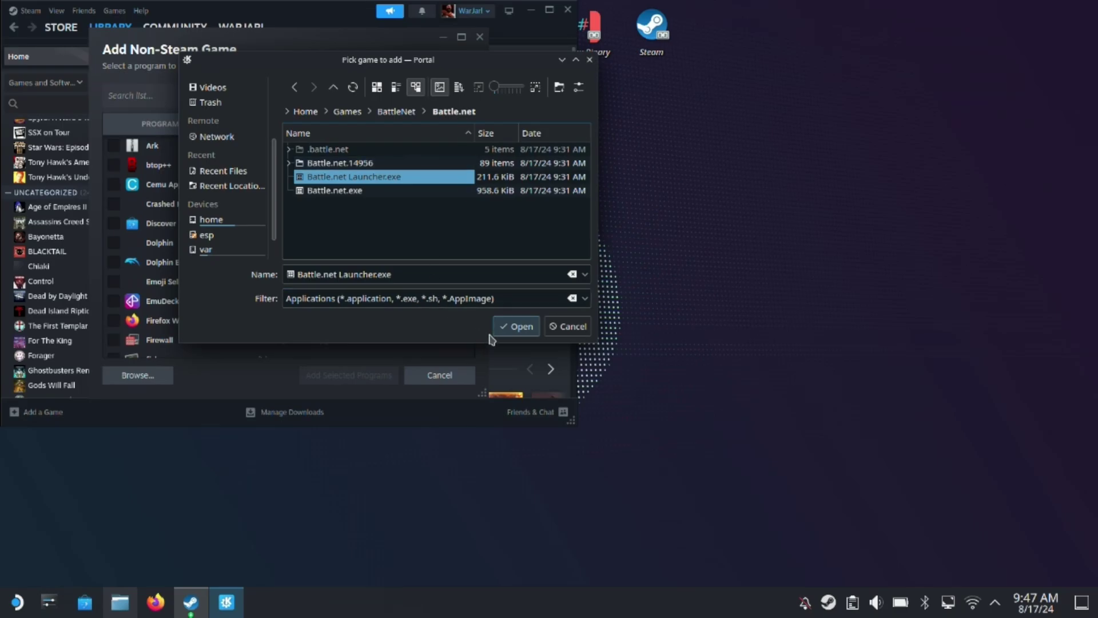
left_click(527, 323)
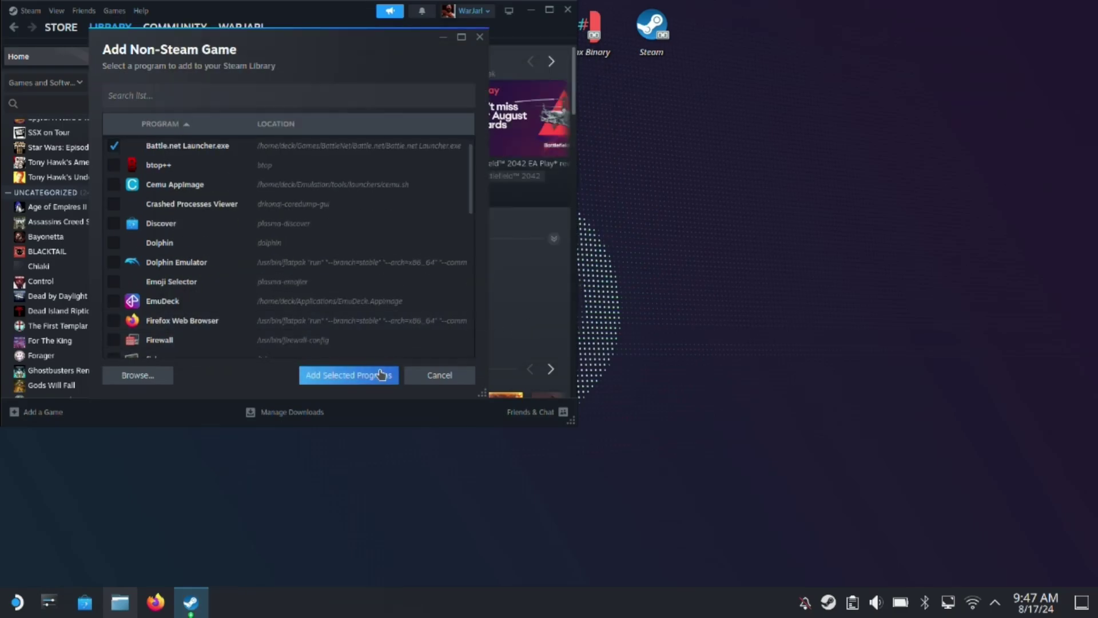
left_click(380, 375)
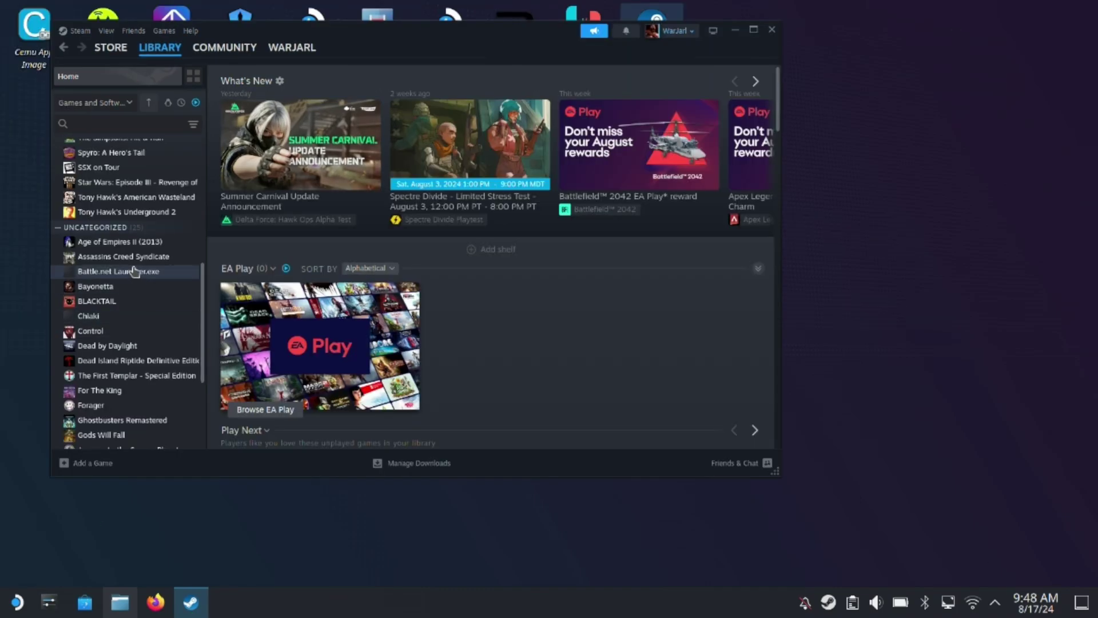
Step: Rename the Battle.net Launcher.exe library shortcut to Battle.net in its properties
left_click(135, 271)
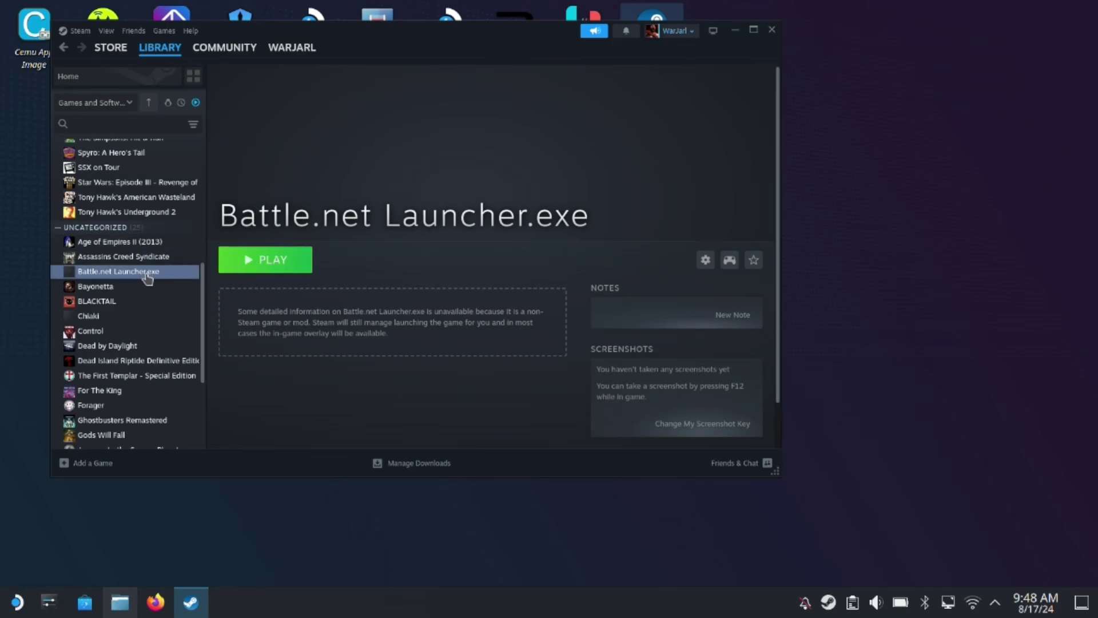
right_click(147, 278)
left_click(184, 362)
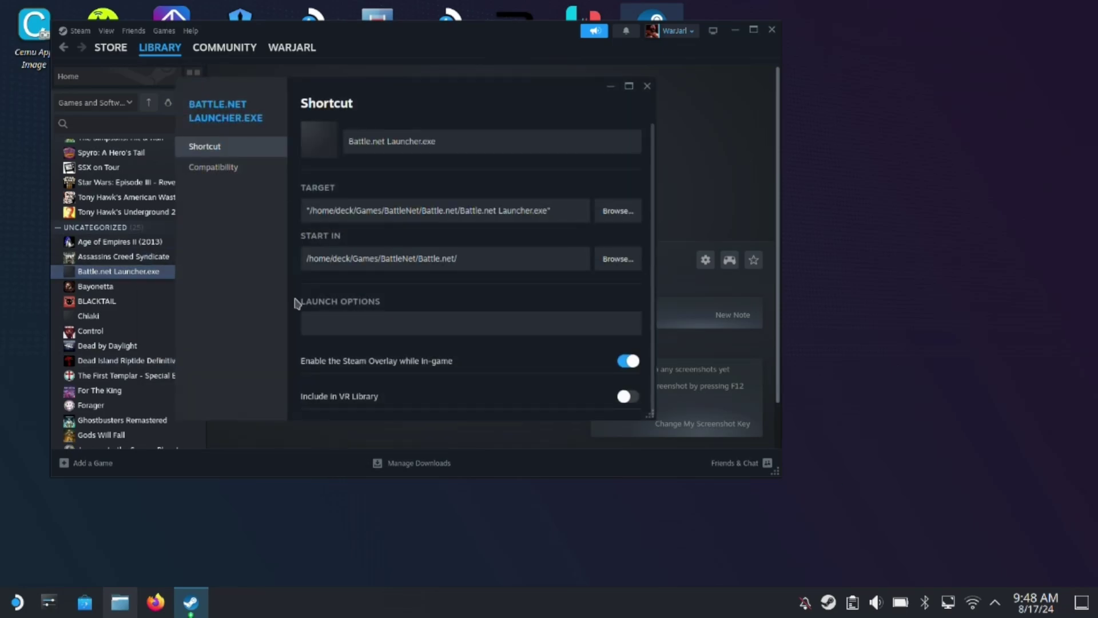
left_click(497, 147)
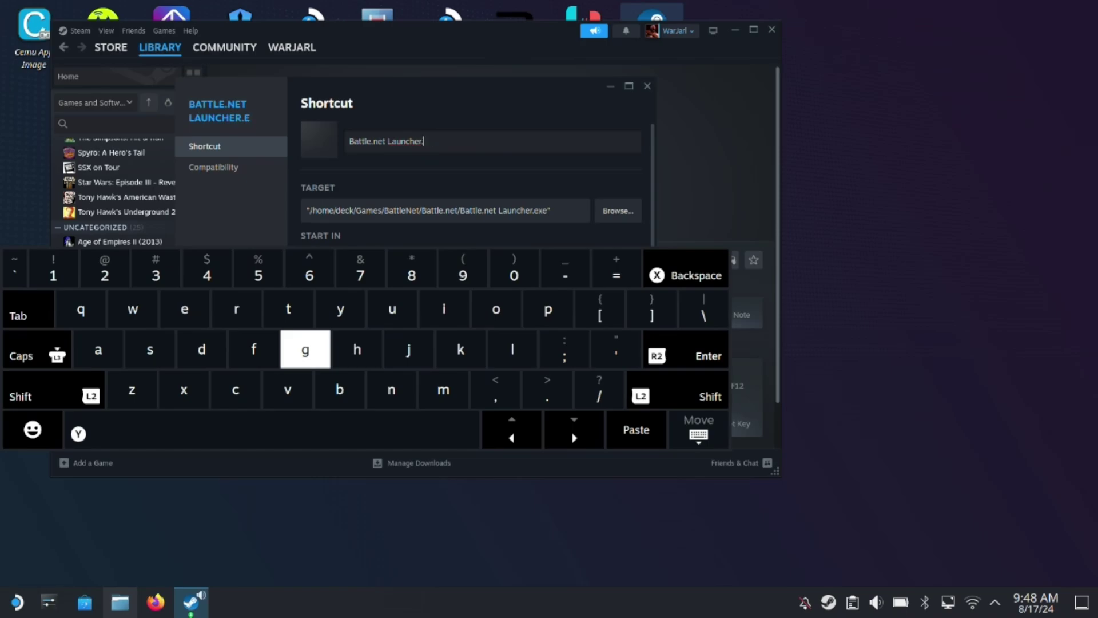
key("BackSpace")
key("BackSpace")
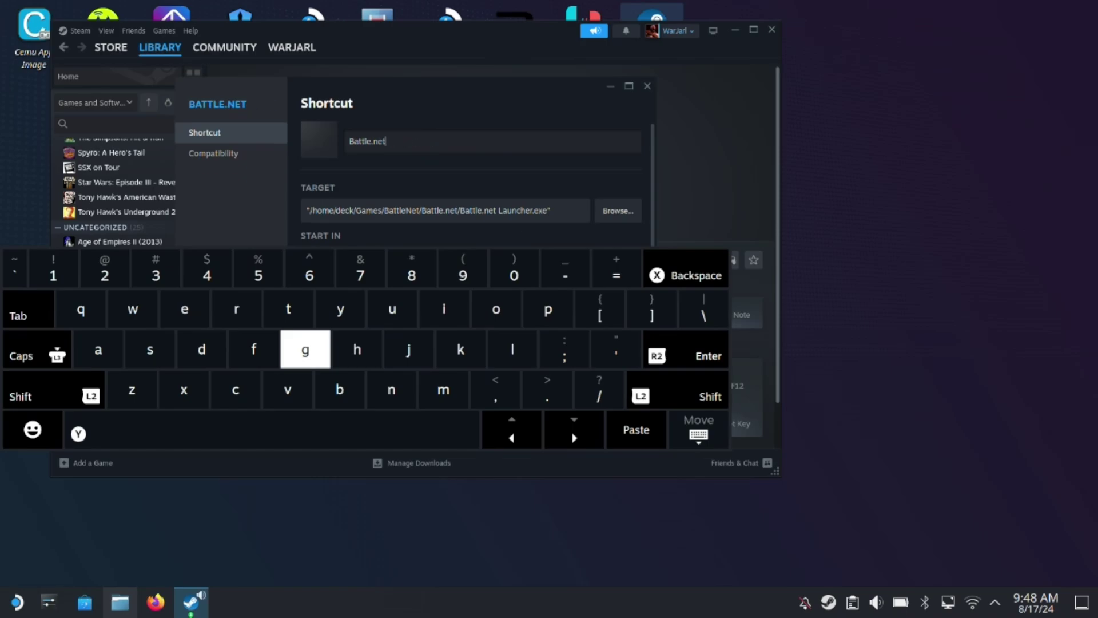
left_click(709, 446)
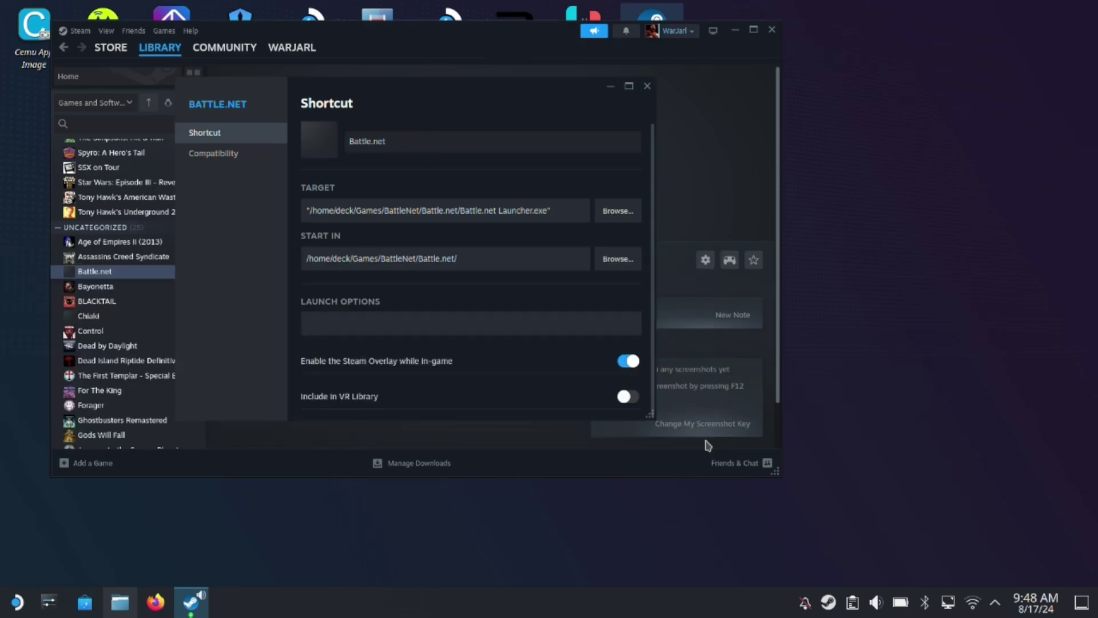
Step: Force the Battle.net shortcut to use the Proton Experimental compatibility tool and put its properties window away
left_click(222, 153)
left_click(319, 133)
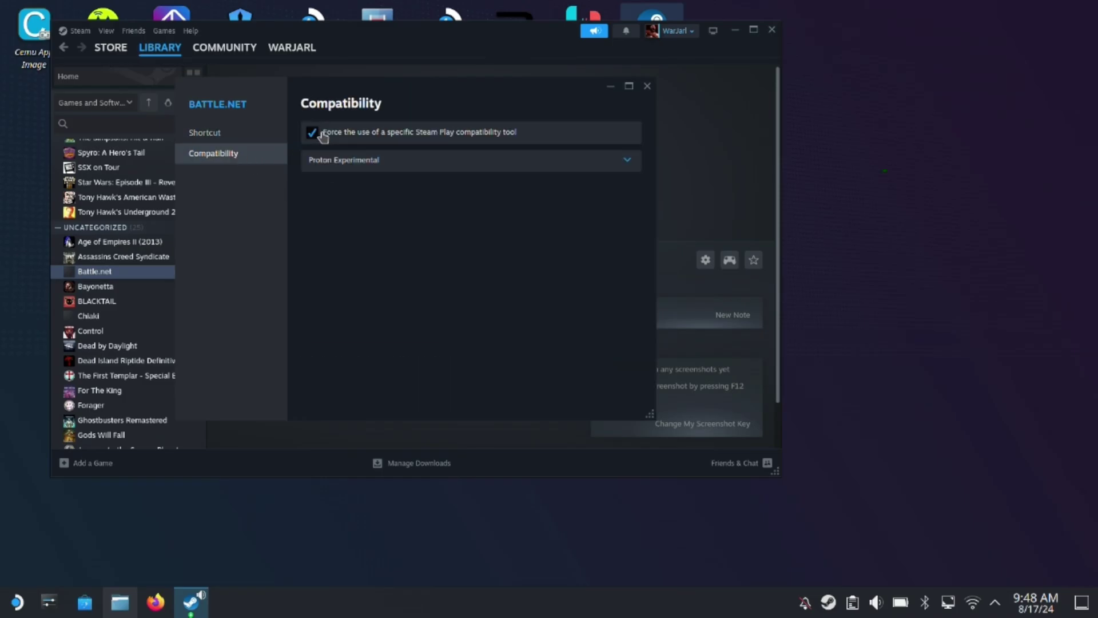
left_click(612, 88)
Step: Clear the Steam window from the desktop and return the Steam Deck to Gaming Mode
left_click_drag(406, 28, 446, 79)
left_click(775, 81)
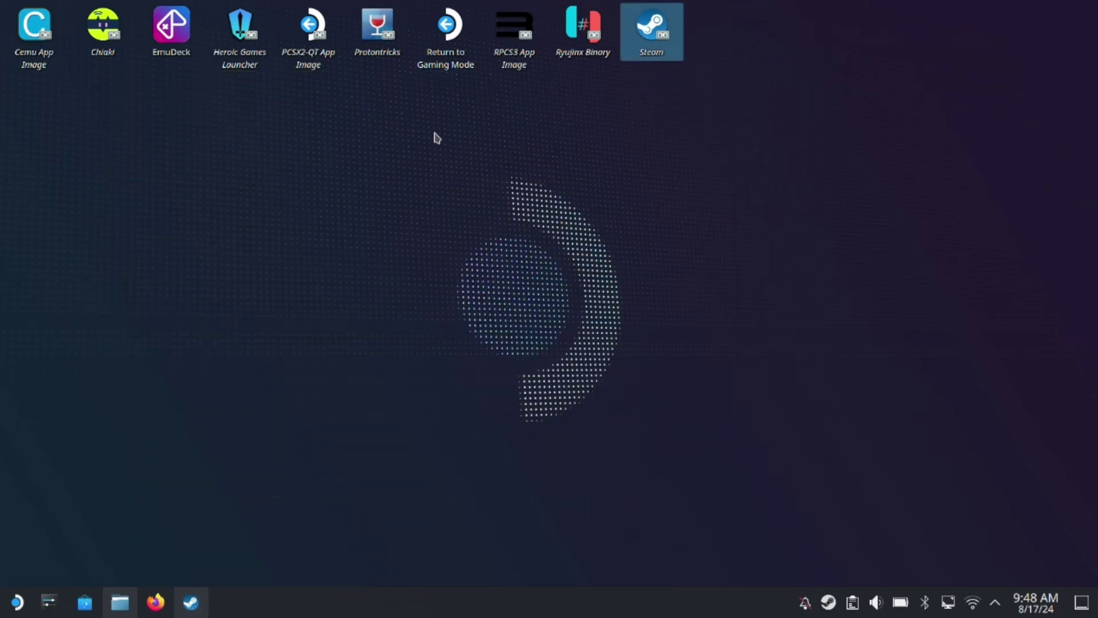
double_click(442, 67)
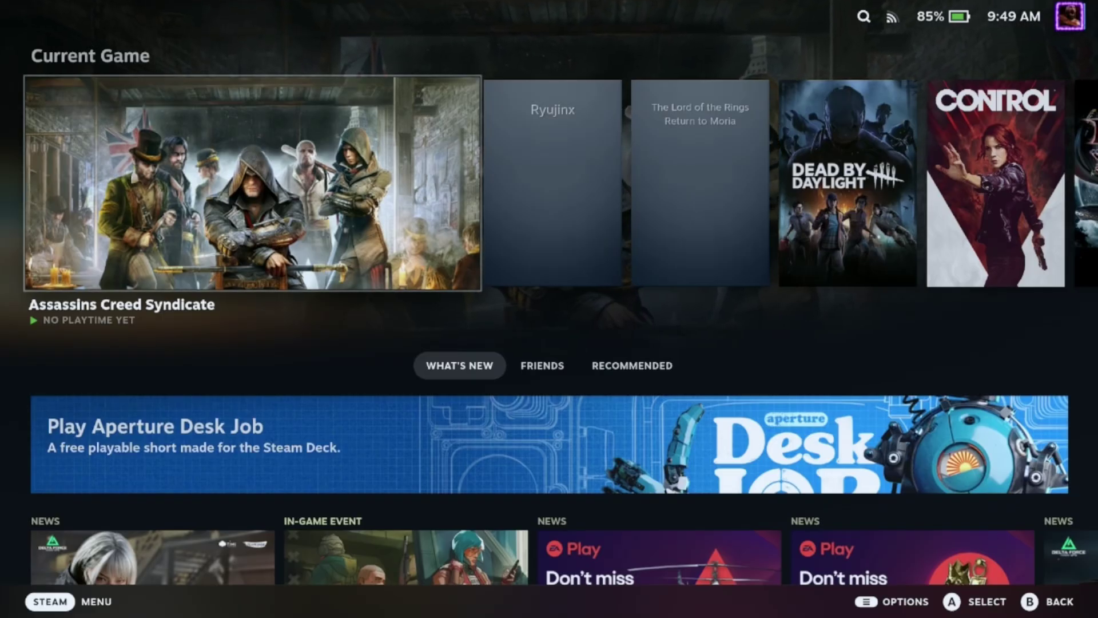
Step: Launch Battle.net from the non-Steam games in the Gaming Mode library
key("ctrl+1")
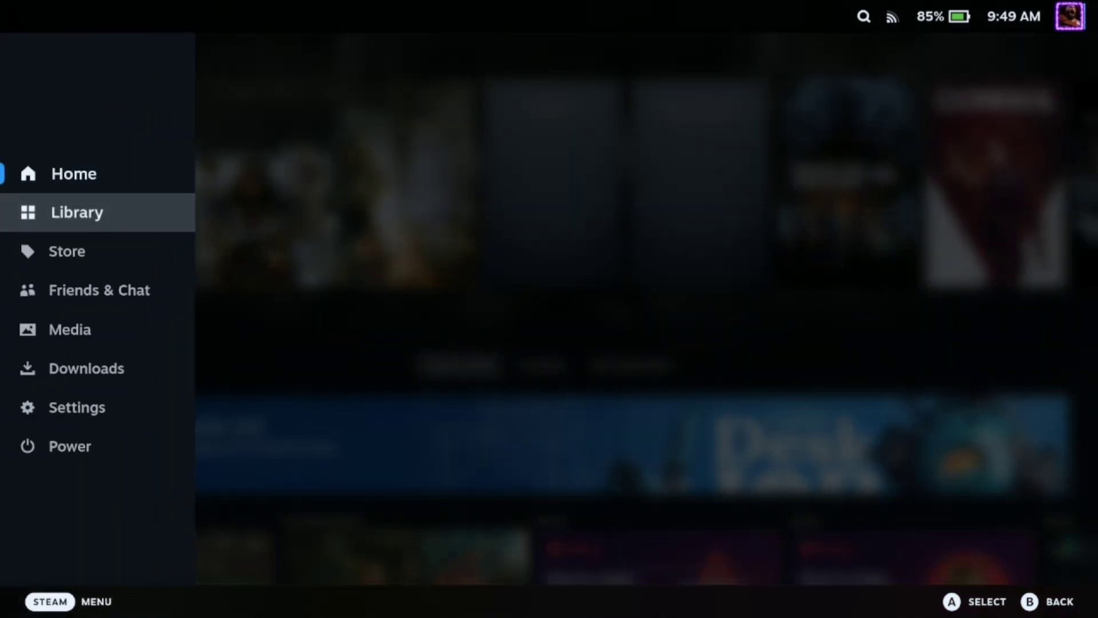
key("Return")
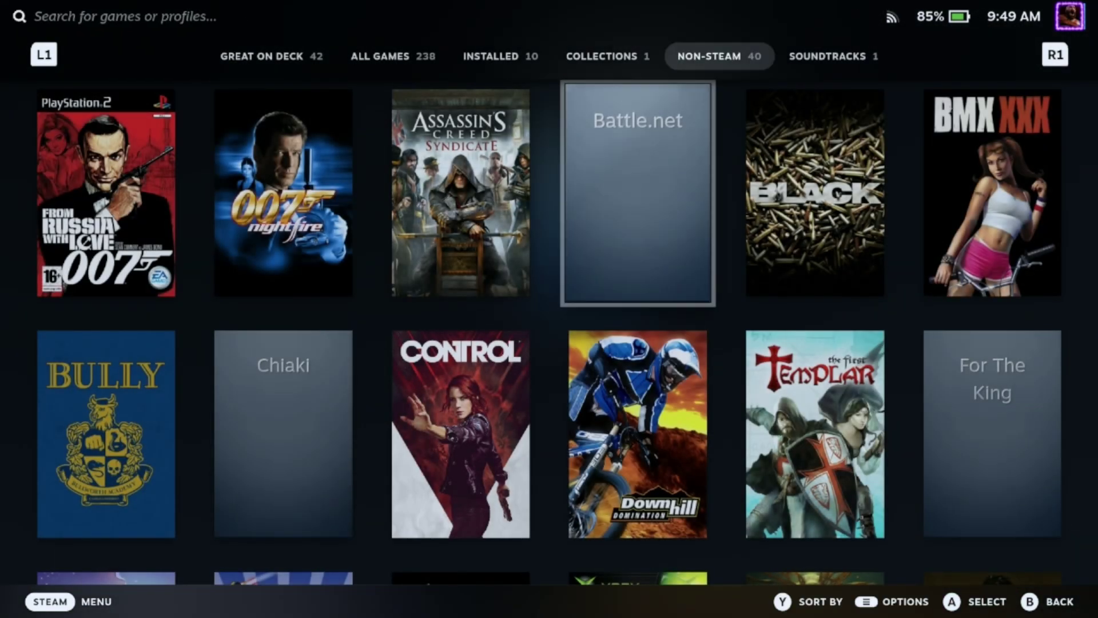
key("Return")
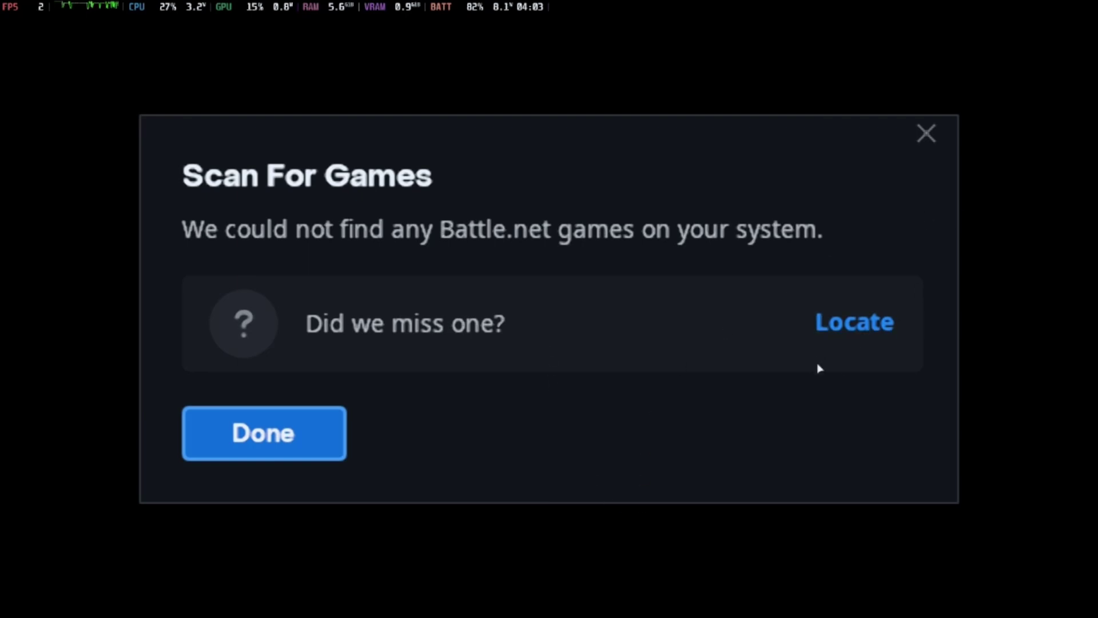
Step: Start locating a missed game in Battle.net's game scan and browse to the folder Z:\home\deck\Games
left_click(852, 338)
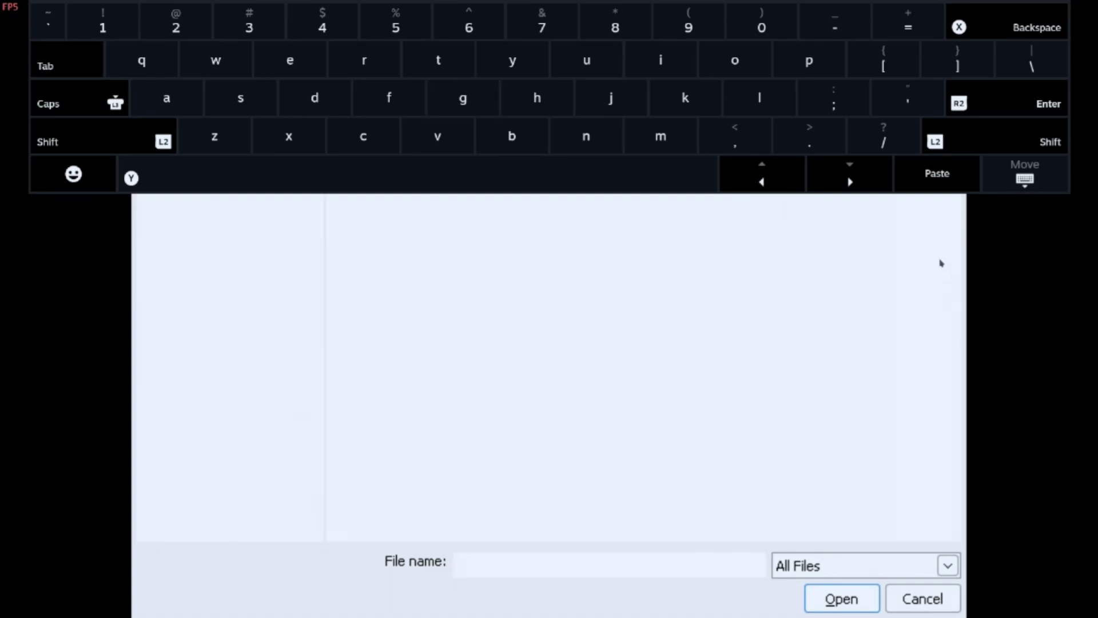
left_click(1025, 177)
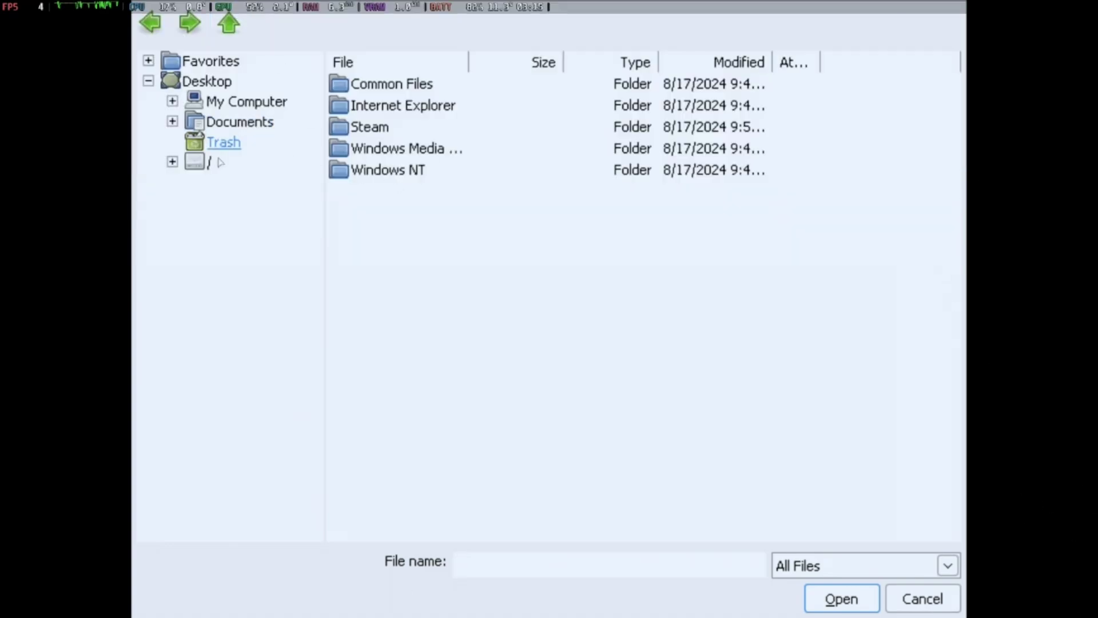
left_click(192, 146)
left_click(209, 162)
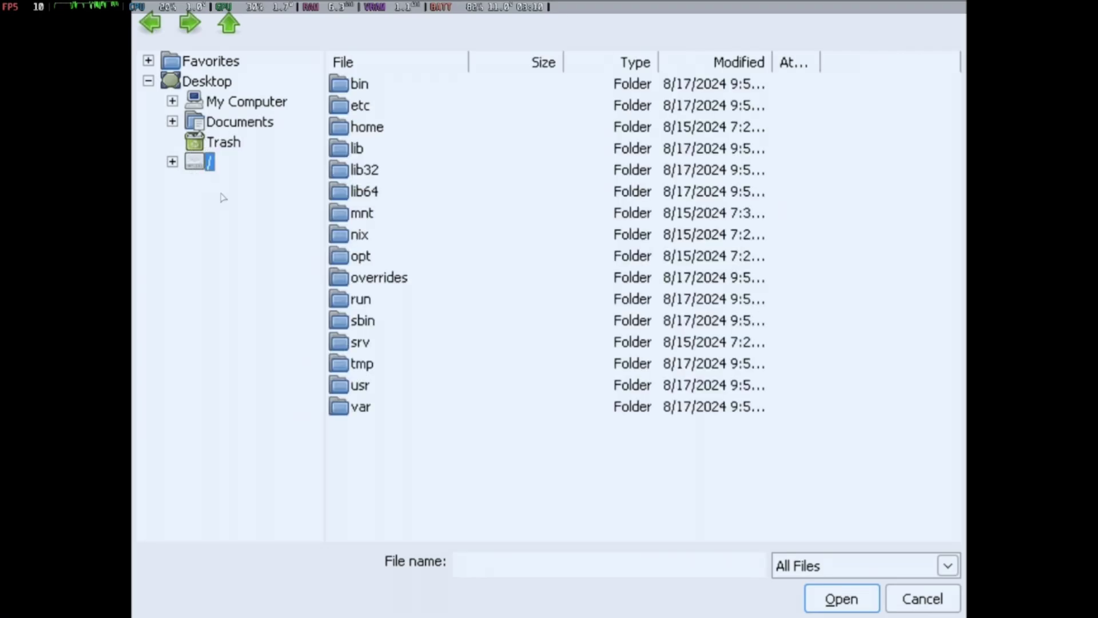
left_click(373, 129)
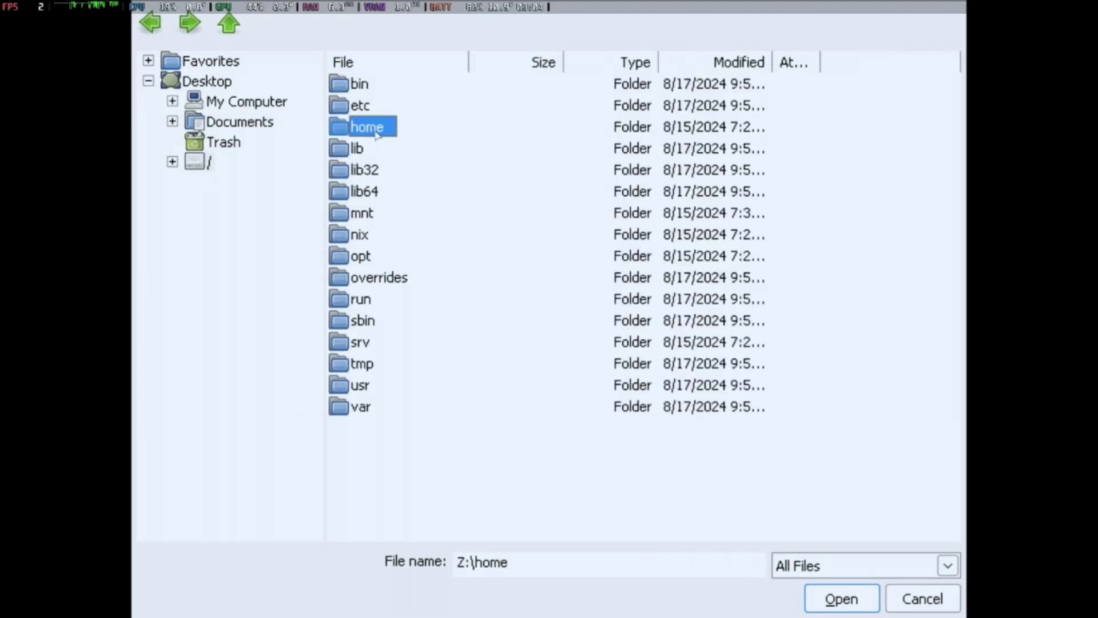
left_click(377, 134)
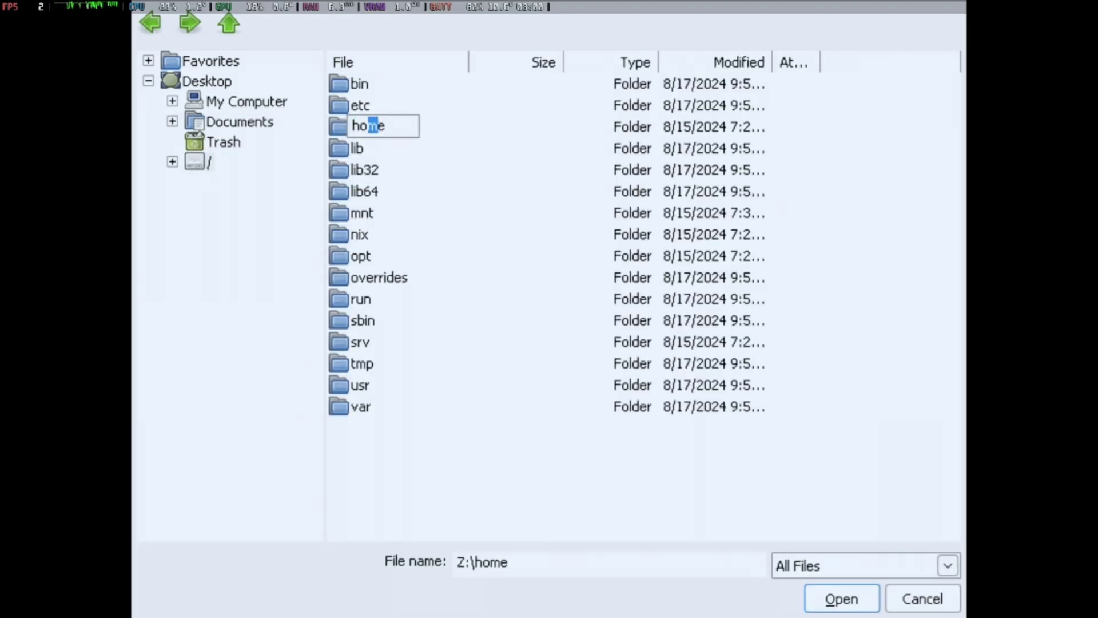
double_click(341, 126)
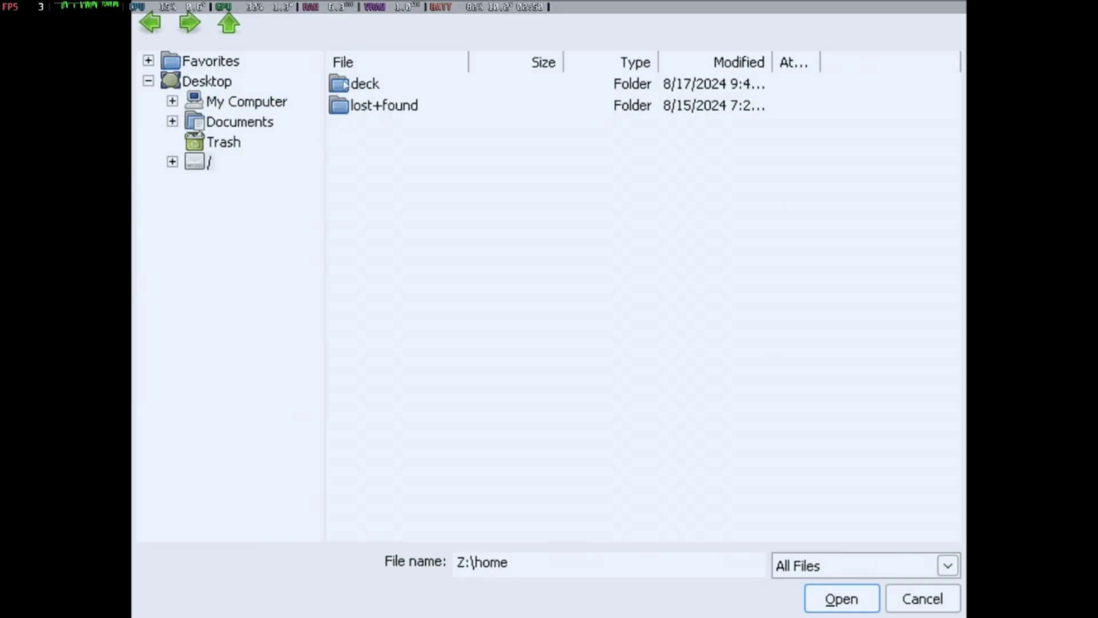
double_click(345, 84)
left_click(353, 217)
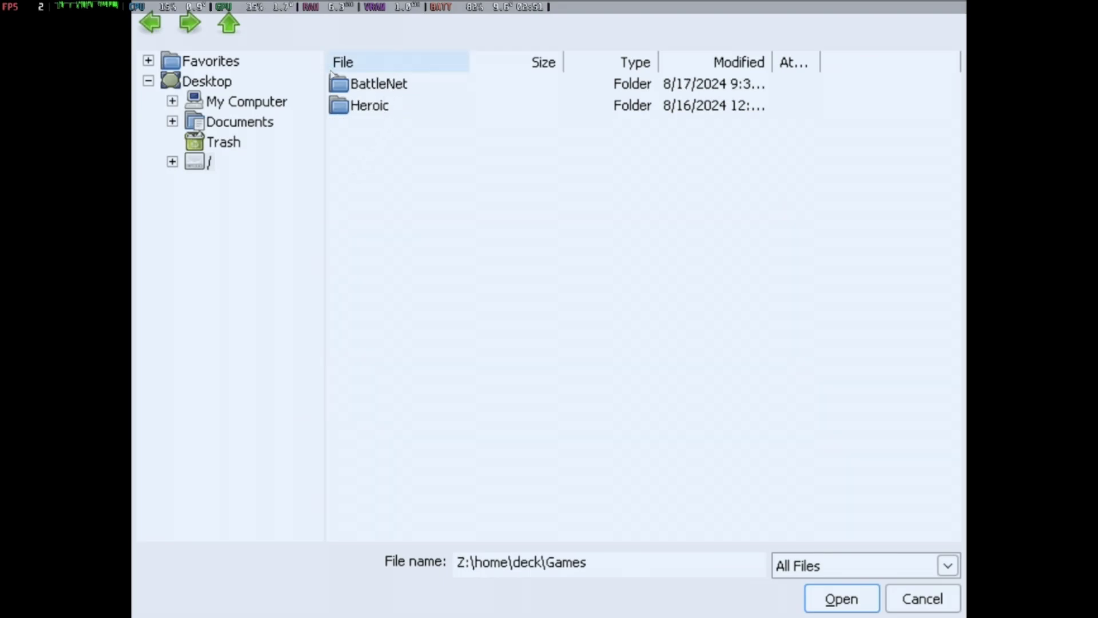
Step: Select the Diablo2R folder inside BattleNet as the location of the installed game
left_click(345, 90)
double_click(344, 89)
left_click(336, 111)
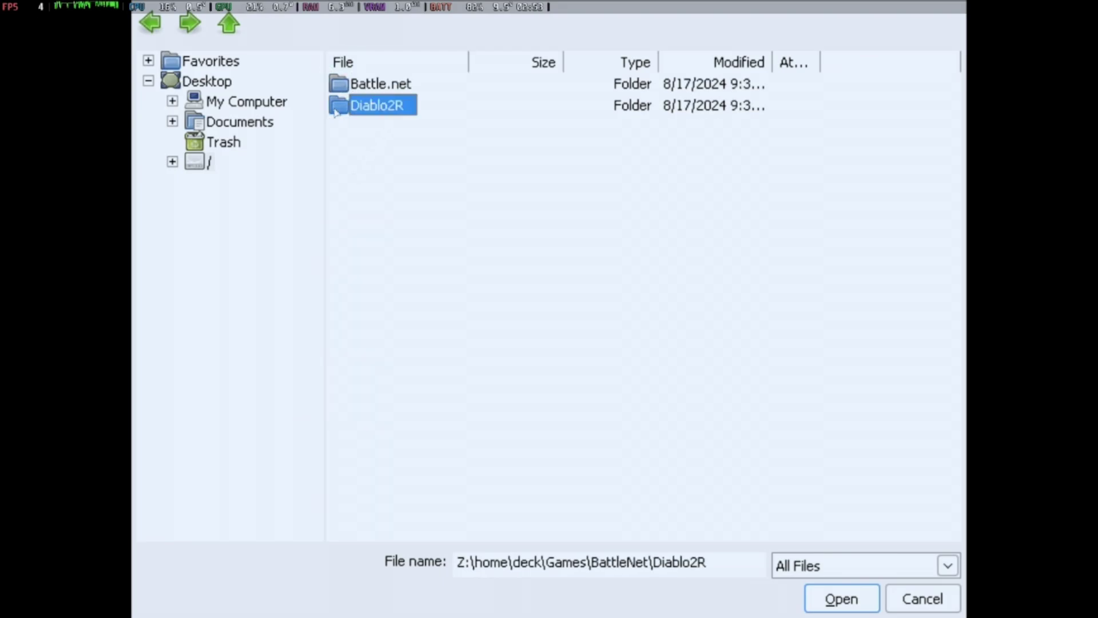
left_click(870, 594)
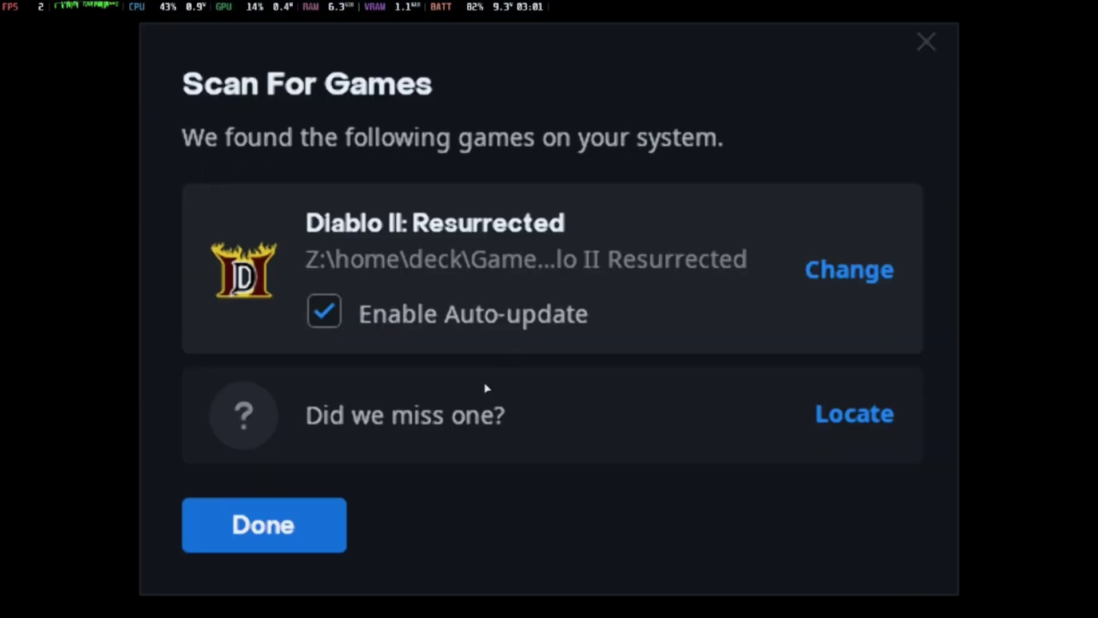
Step: Finish the game scan for Diablo II: Resurrected and dismiss the Battle.net welcome dialog
left_click(252, 520)
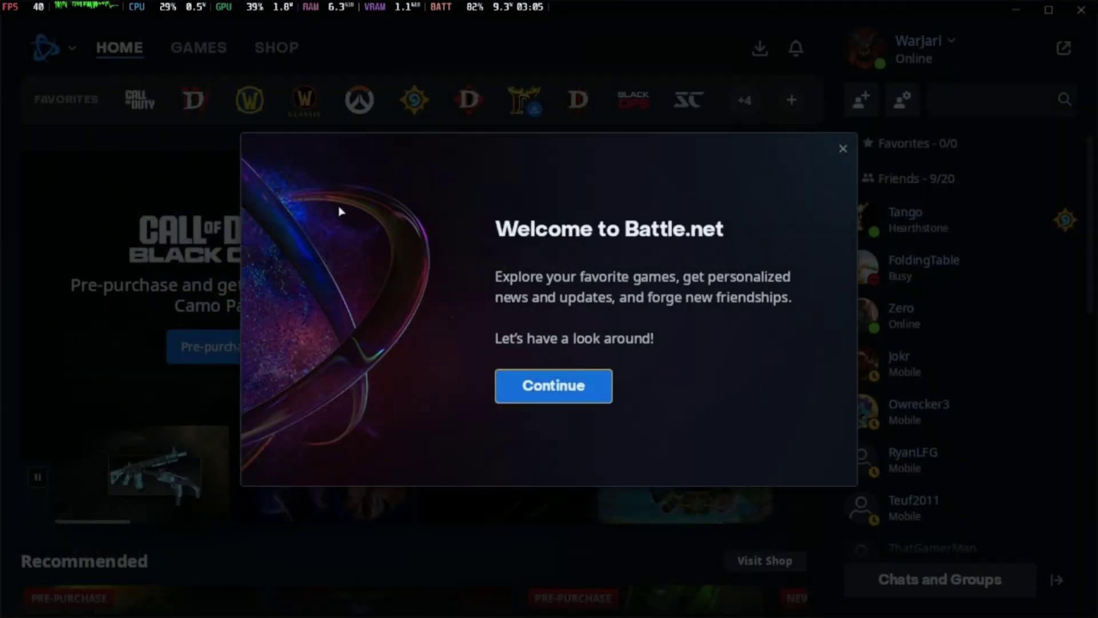
left_click(842, 148)
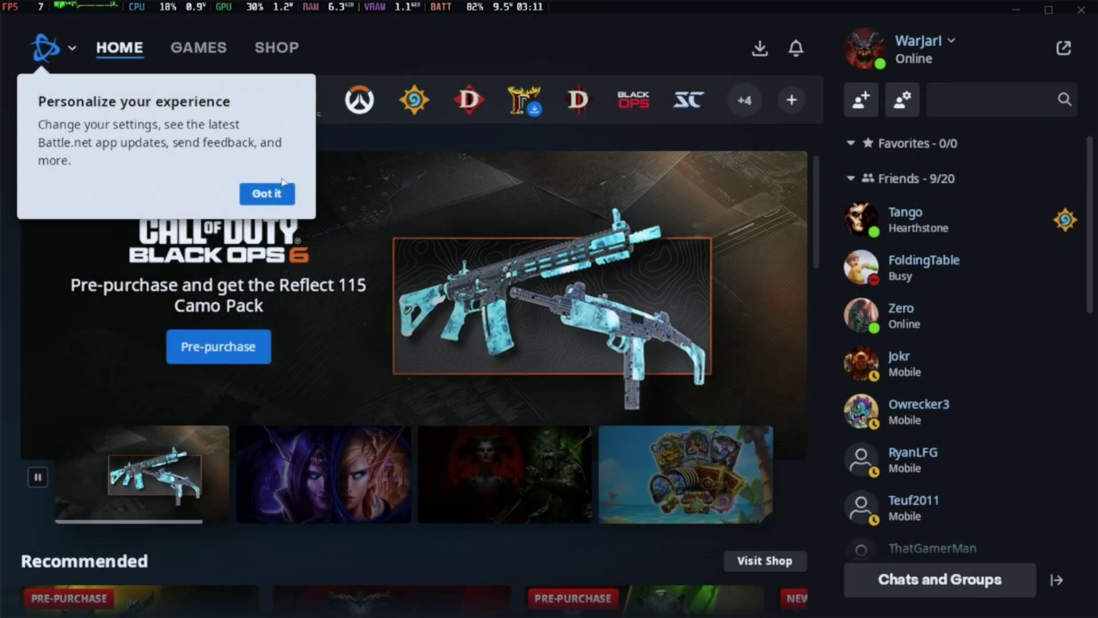
Step: Dismiss the personalization tip and start the update for Diablo II: Resurrected from the favorites bar
left_click(266, 194)
mouse_move(524, 100)
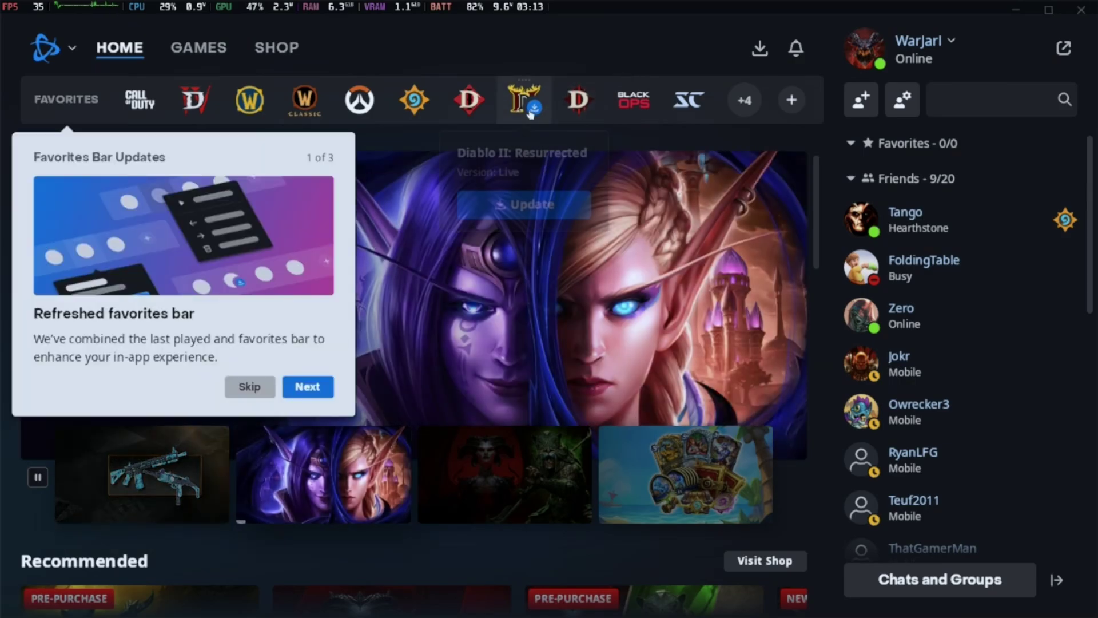
left_click(524, 203)
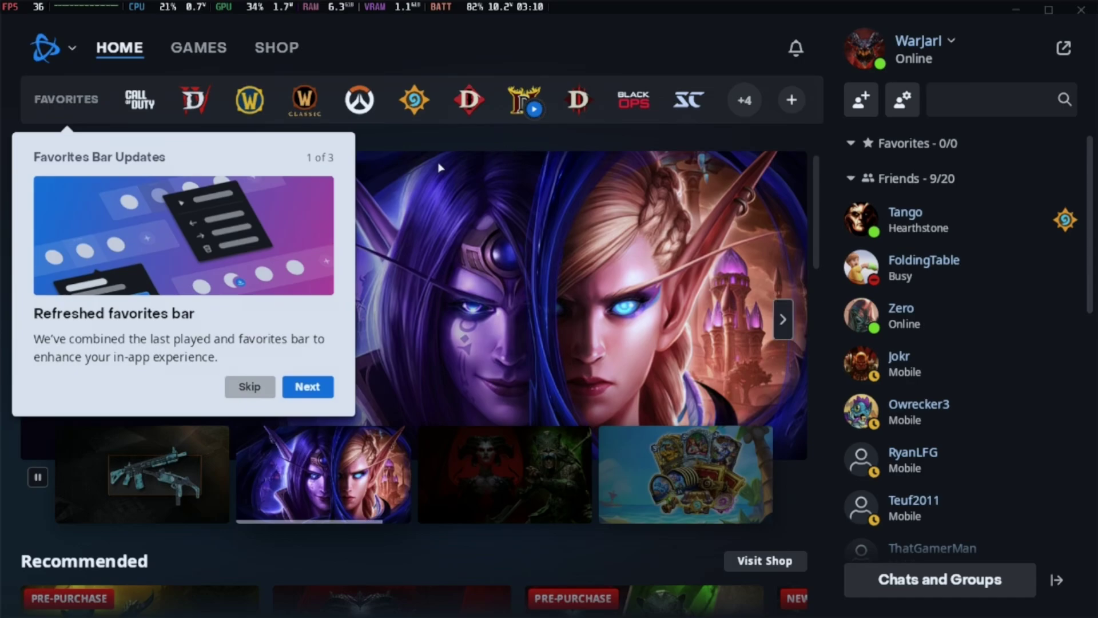
Step: Skip the favorites bar introduction and launch Diablo II: Resurrected from its game page
left_click(246, 390)
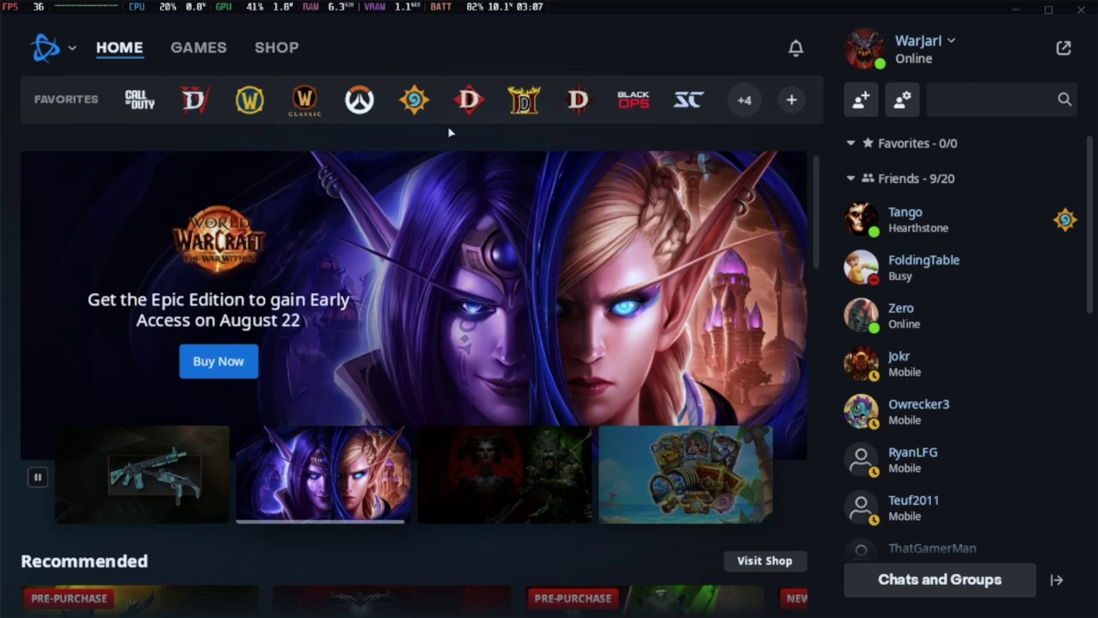
left_click(523, 101)
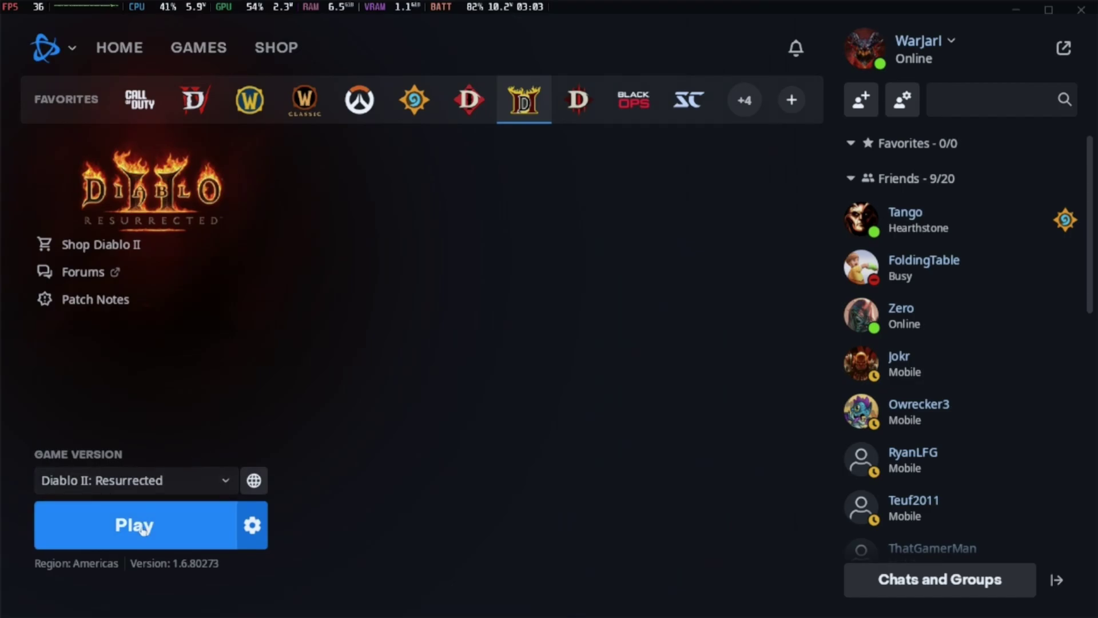
left_click(140, 527)
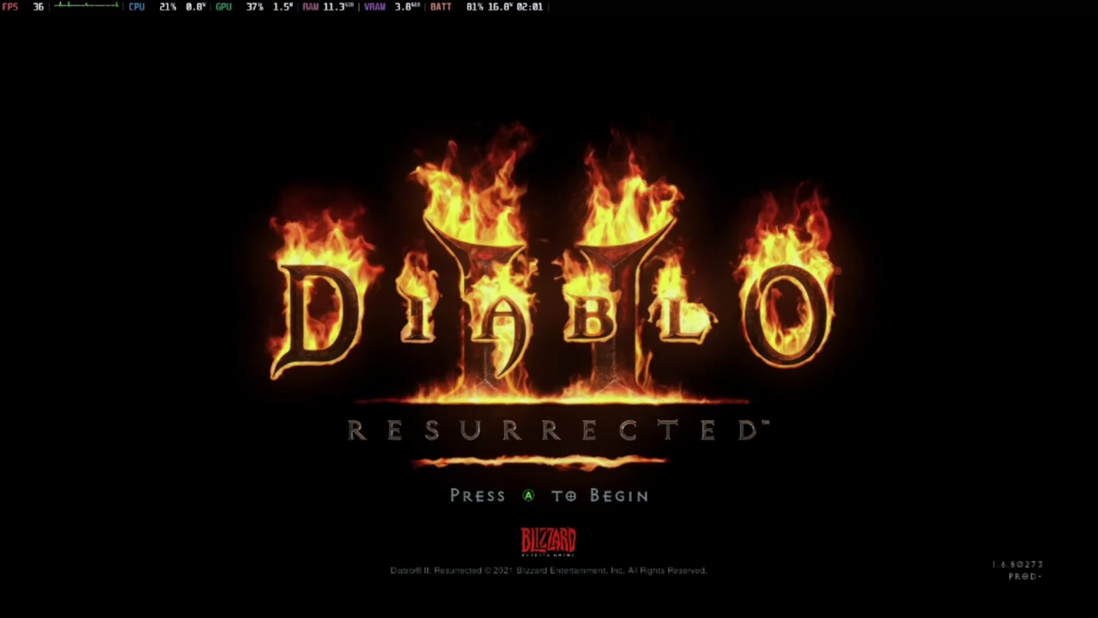
Step: Begin the game's first-time setup, raise the gamma by two notches and accept the screen space calibration
key("Return")
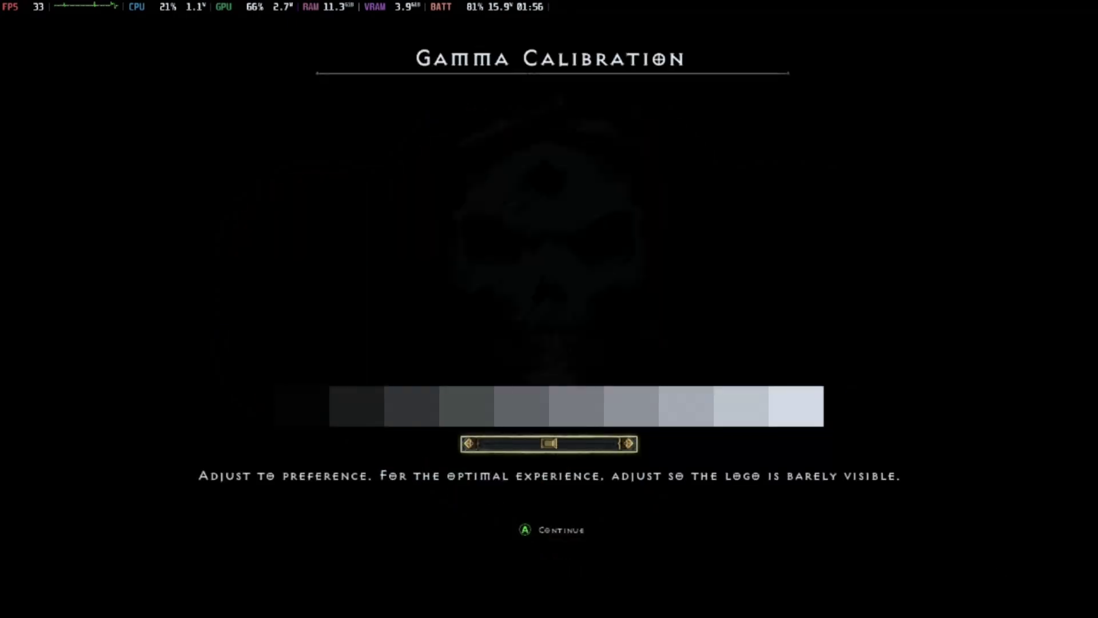
key("Right")
key("Right")
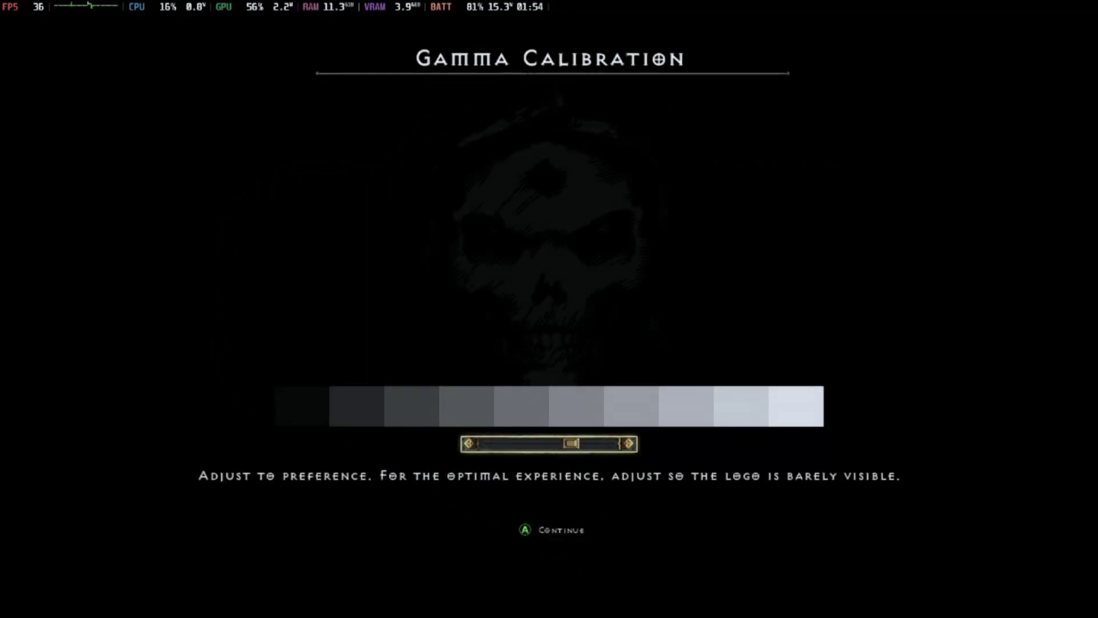
key("Return")
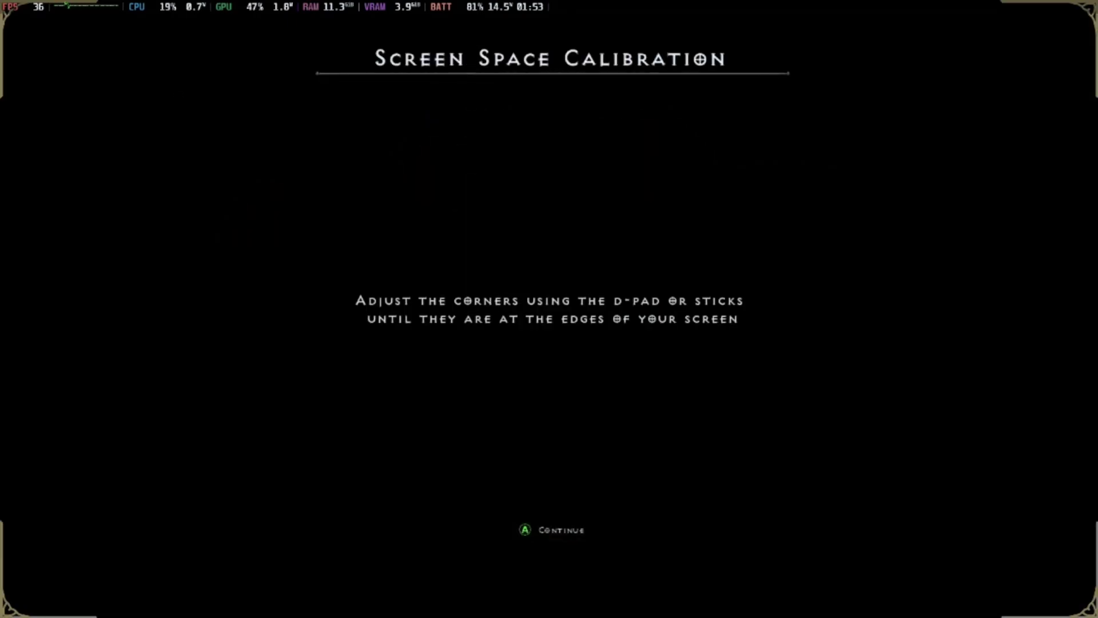
key("Return")
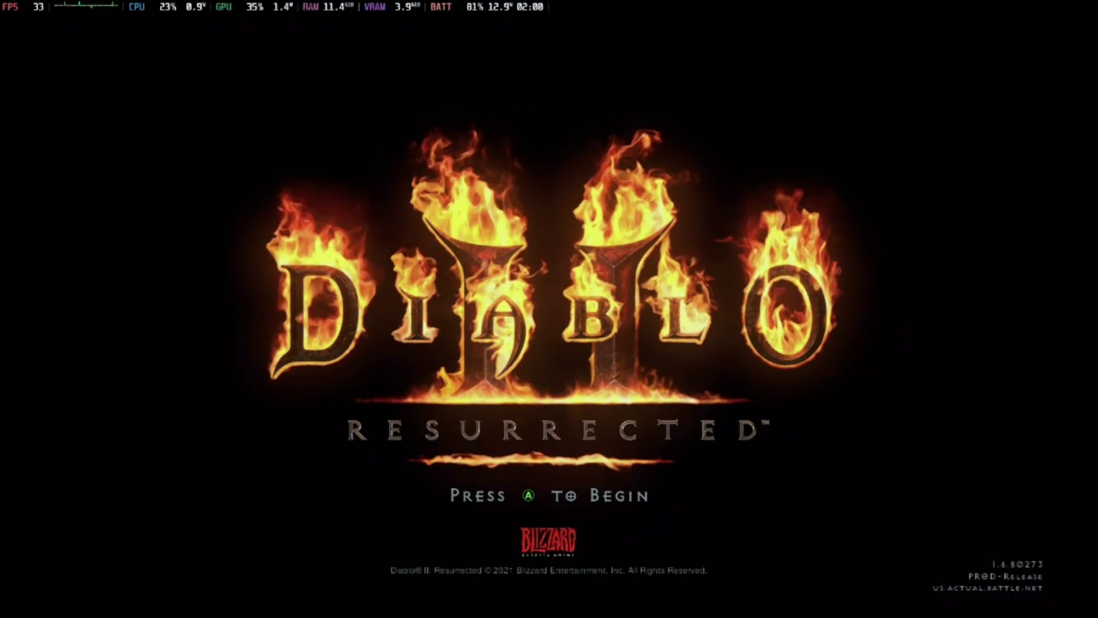
Step: Continue past the title screen and select the Sorceress Draeka in the online character list
key("Return")
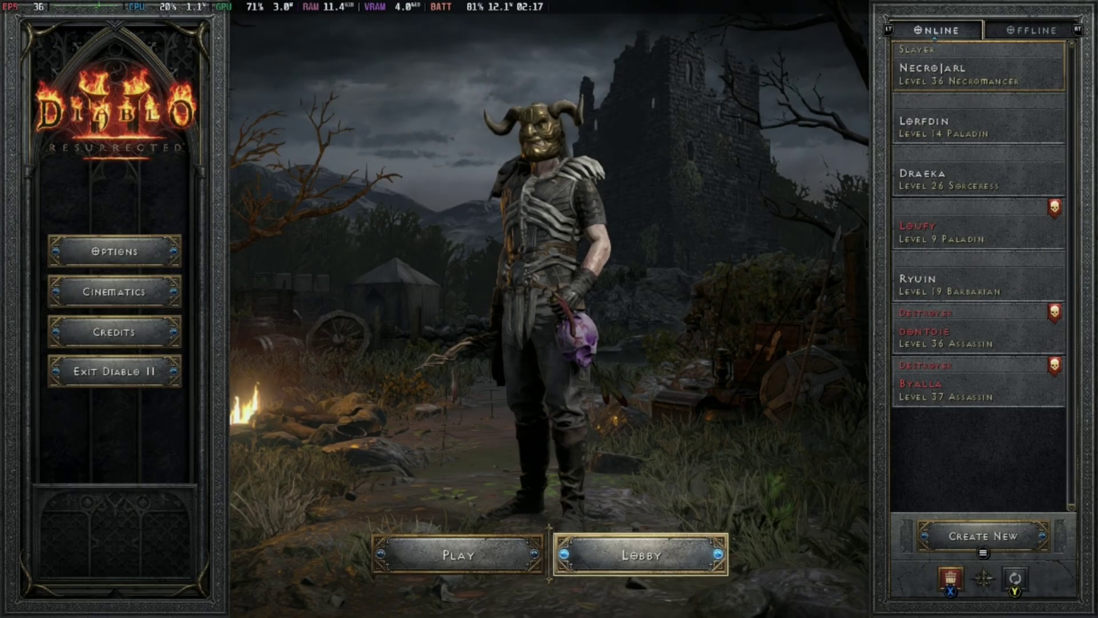
left_click(979, 171)
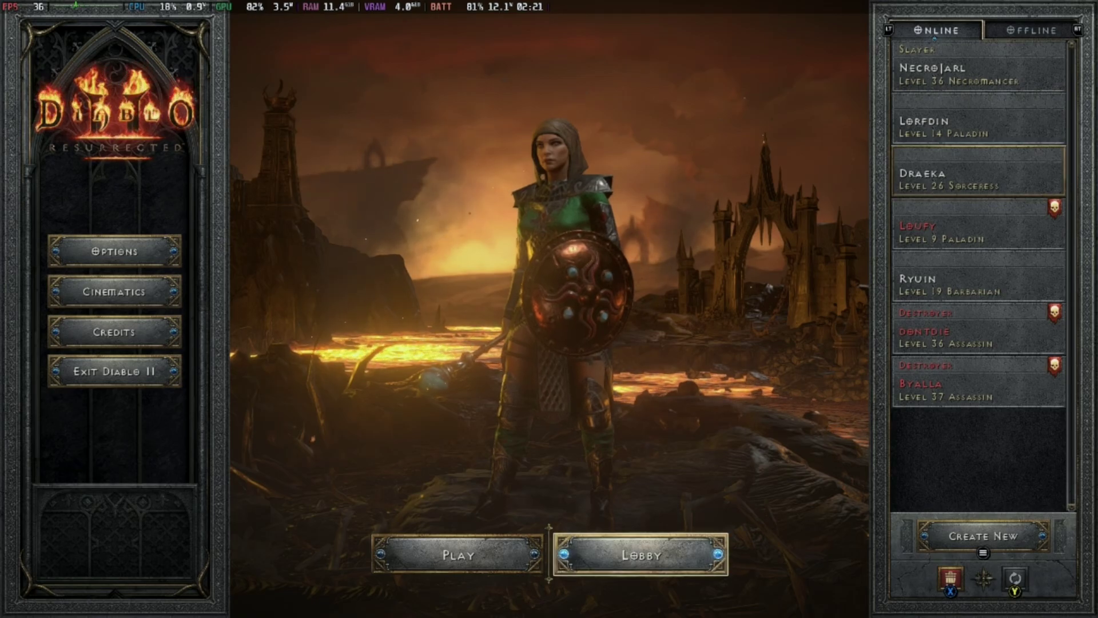
Step: Examine the display and graphics settings in the game's Video options, then return to the selected Sorceress in the character list
key("Left")
key("Left")
key("Left")
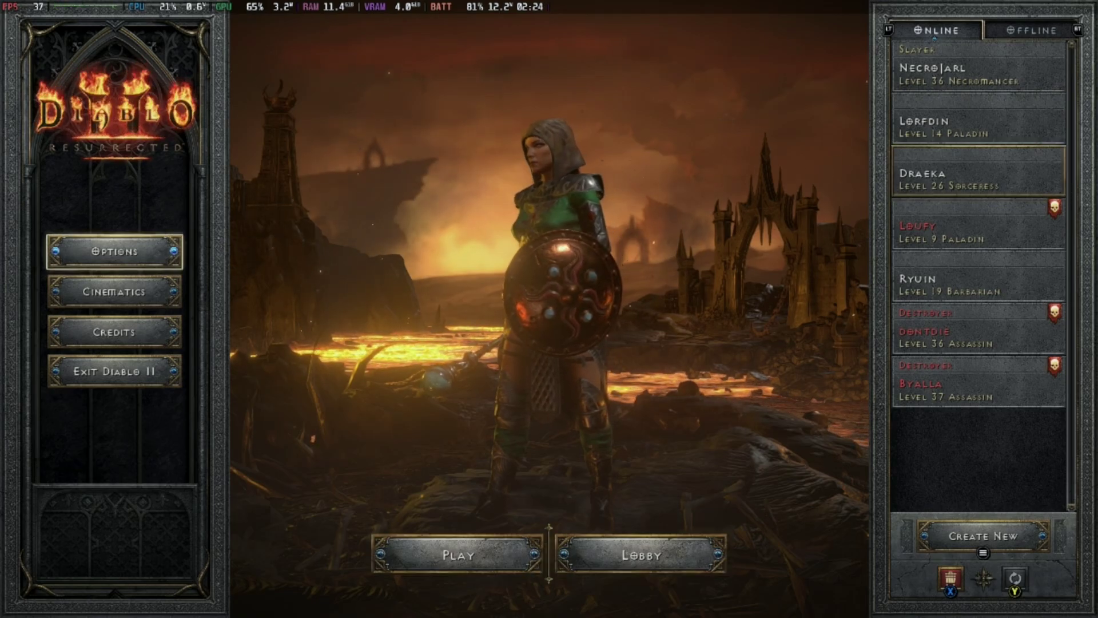
key("Down")
key("Up")
key("Return")
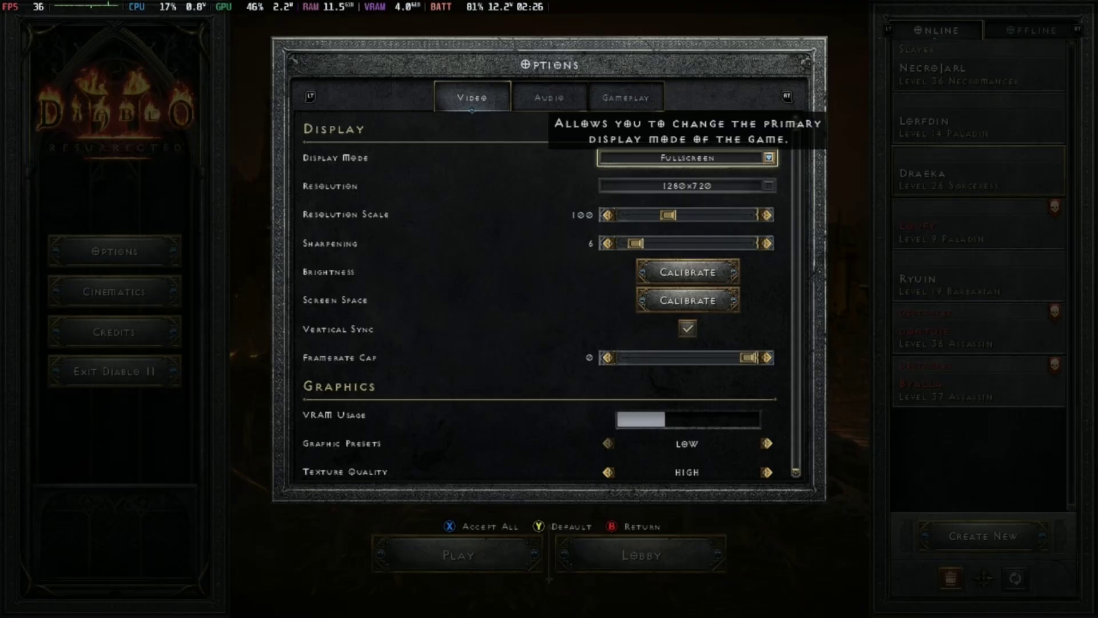
key("Down")
key("Up")
key("Down")
key("Escape")
key("Right")
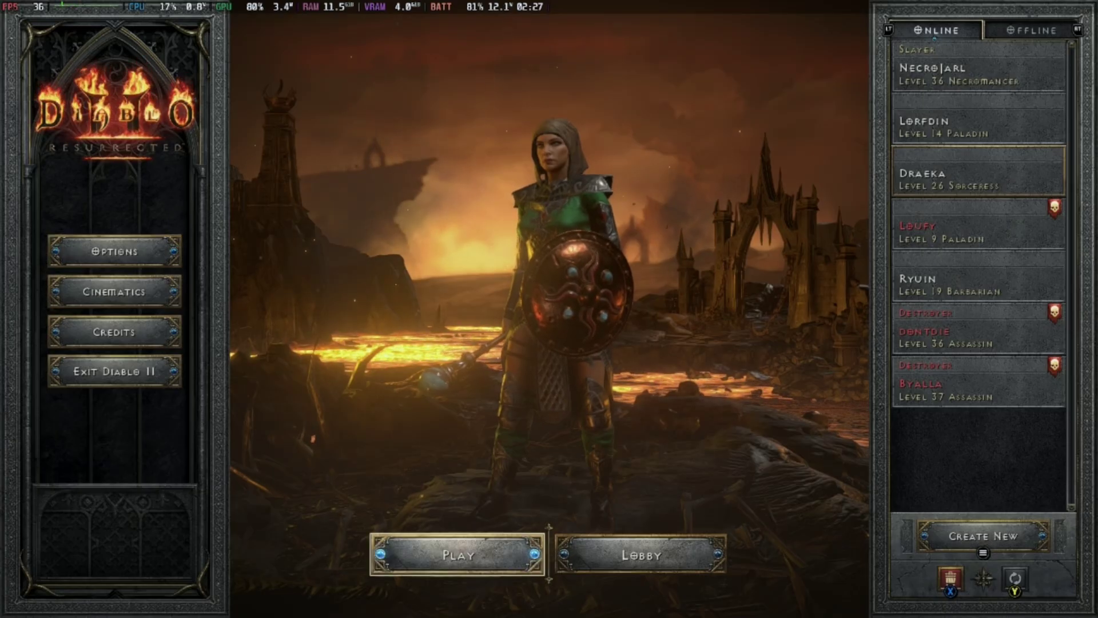
key("Right")
key("Right")
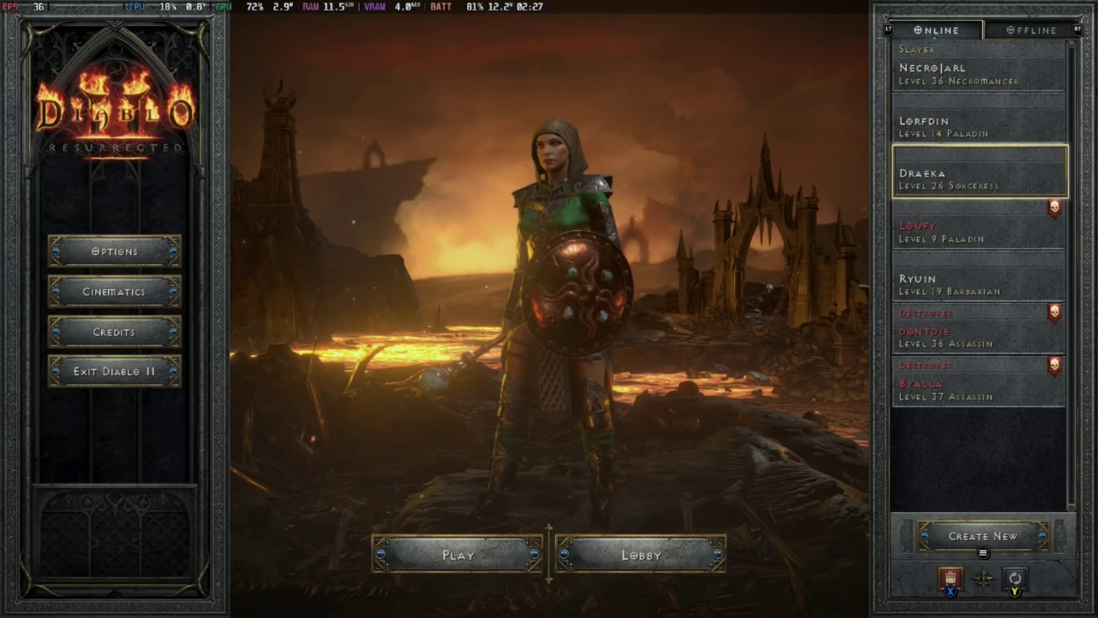